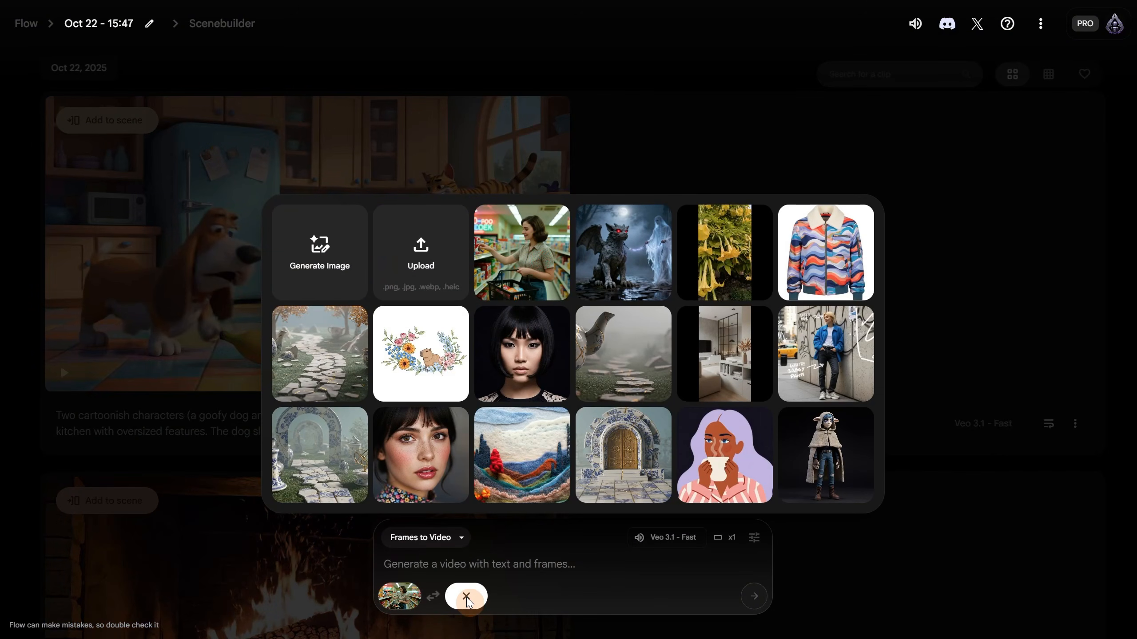
- Upload and crop the woman photo as the end frame, paste the retro 1980s supermarket prompt, and generate
left_click(414, 287)
double_click(144, 158)
left_click(952, 555)
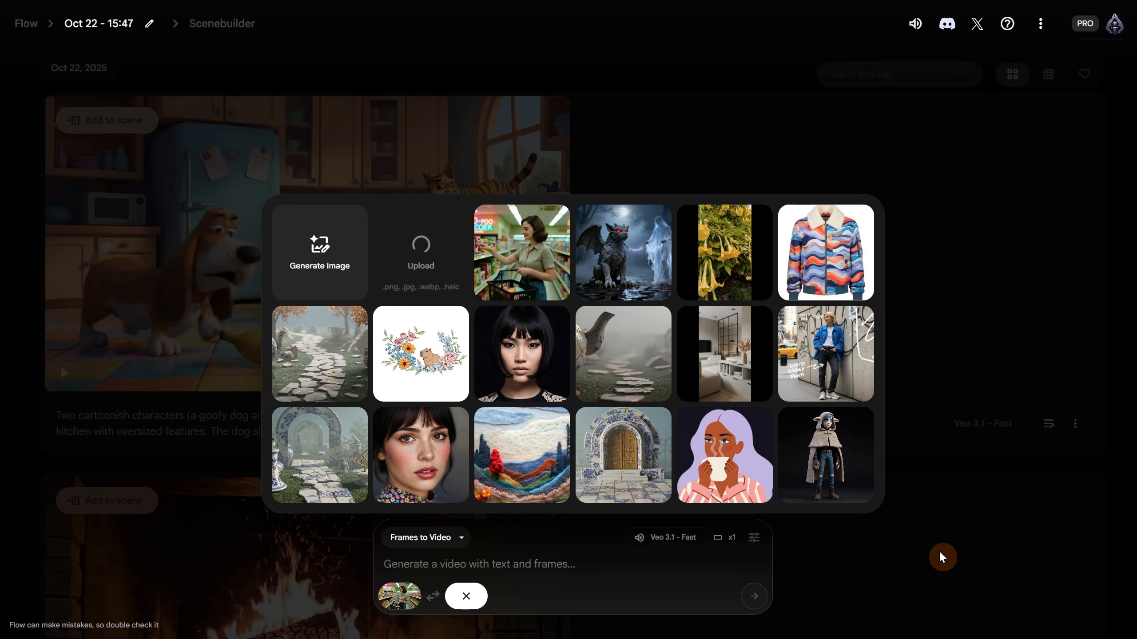
left_click(667, 533)
type("A retro 1980s-style supermarket interior, warm nostalgic lighting. A cheerful young woman in vintage clothing browses the snack aisle, takes a box from the shelf, and places it into her shopping basket. The camera follows her with a slow cinematic movement as she walks toward the camera. She smiles brightly and says, \"I’m doing some shopping for Halloween!\" Neon lights glow softly in the background, adding a festive and nostalgic mood.")
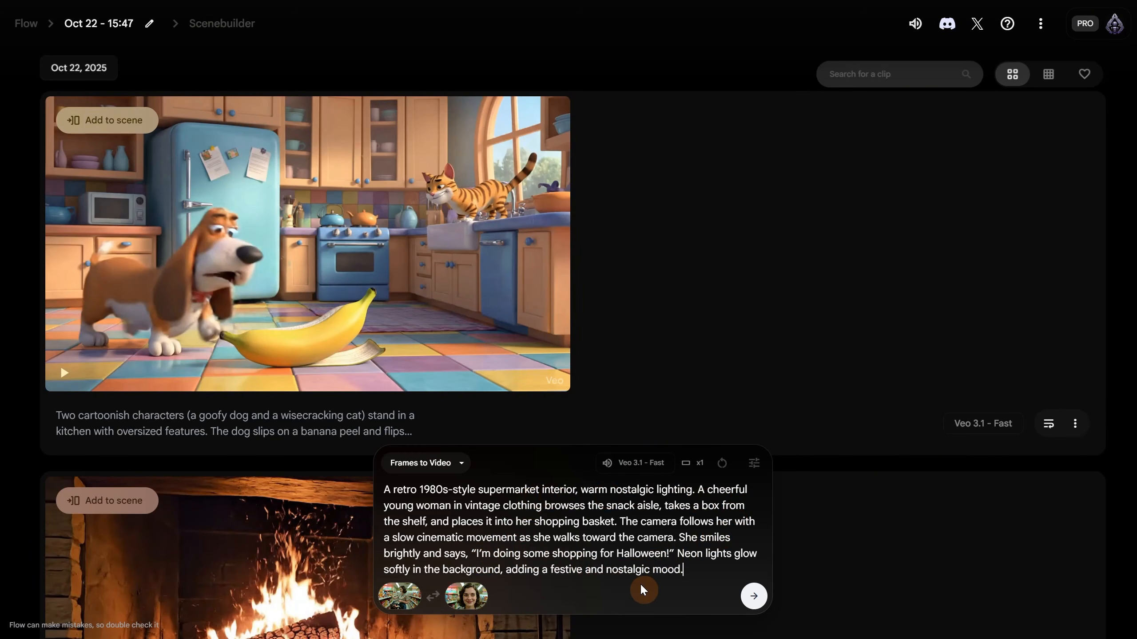
left_click(753, 597)
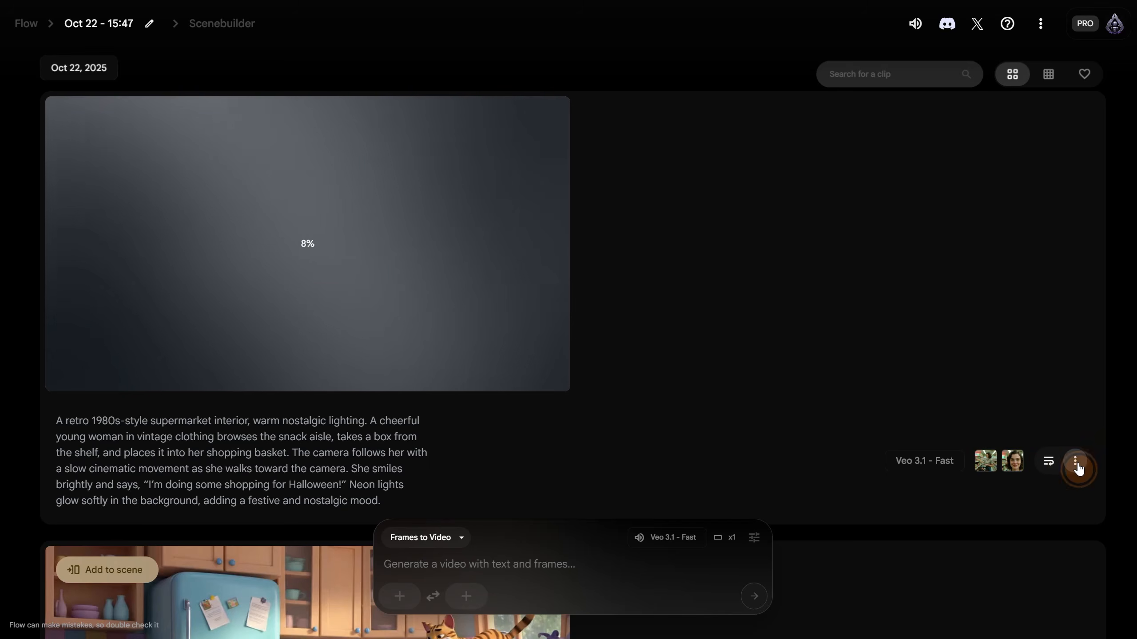
- Open and close the generating supermarket clip's options menu while it finishes
left_click(1073, 464)
left_click(1077, 467)
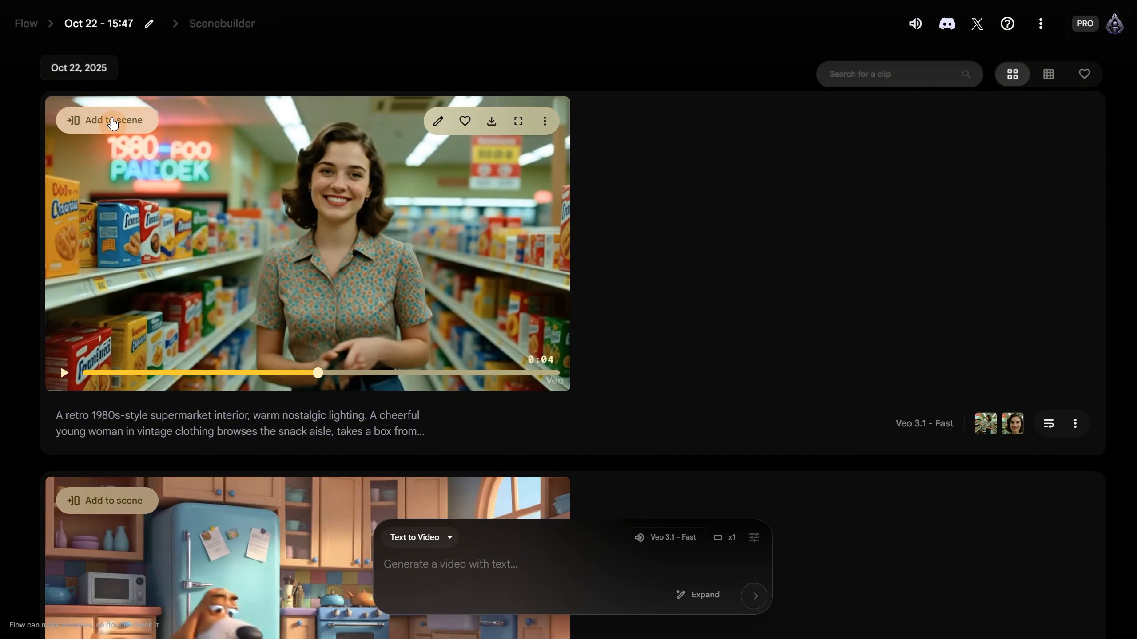
- Add the finished supermarket clip to a scene and open it in Scenebuilder
left_click(114, 121)
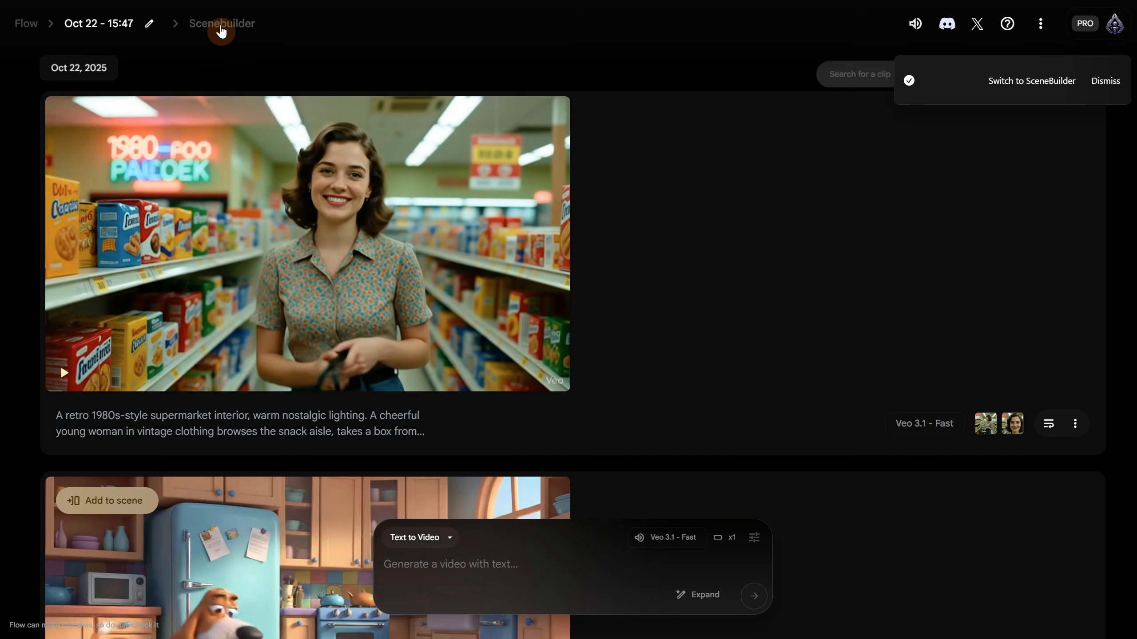
left_click(222, 27)
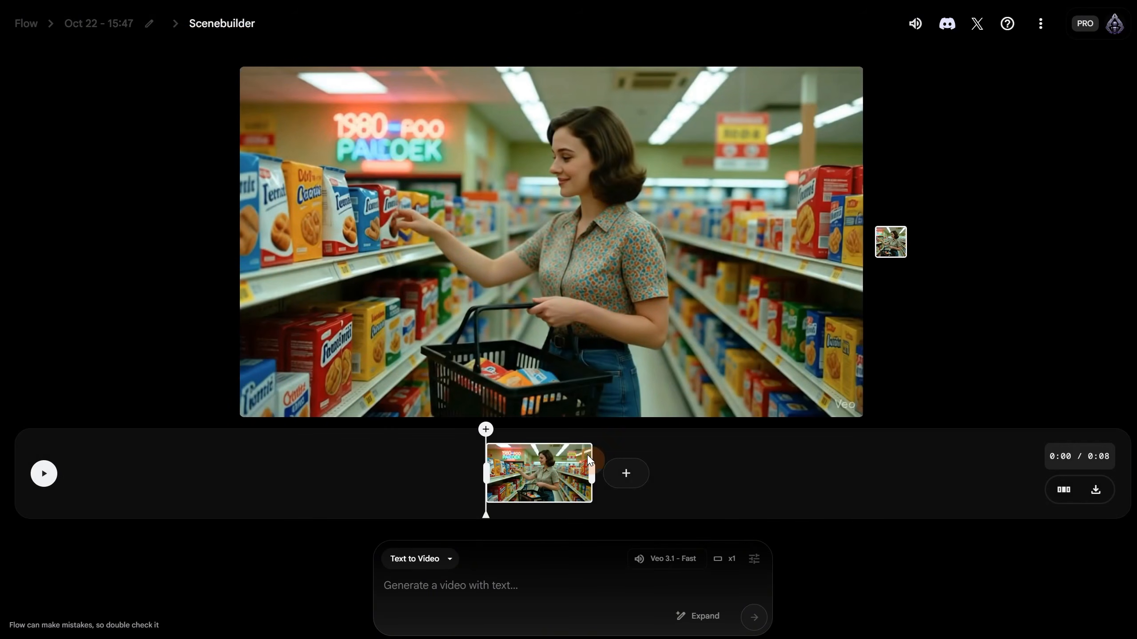
left_click(625, 479)
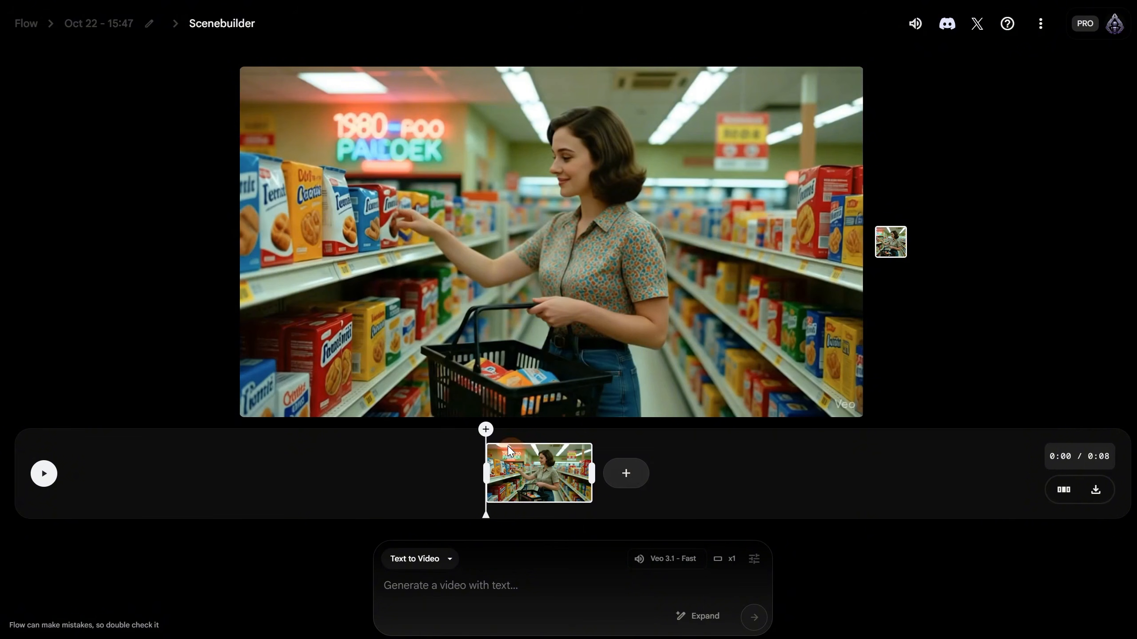
left_click(485, 431)
left_click(633, 477)
left_click(633, 479)
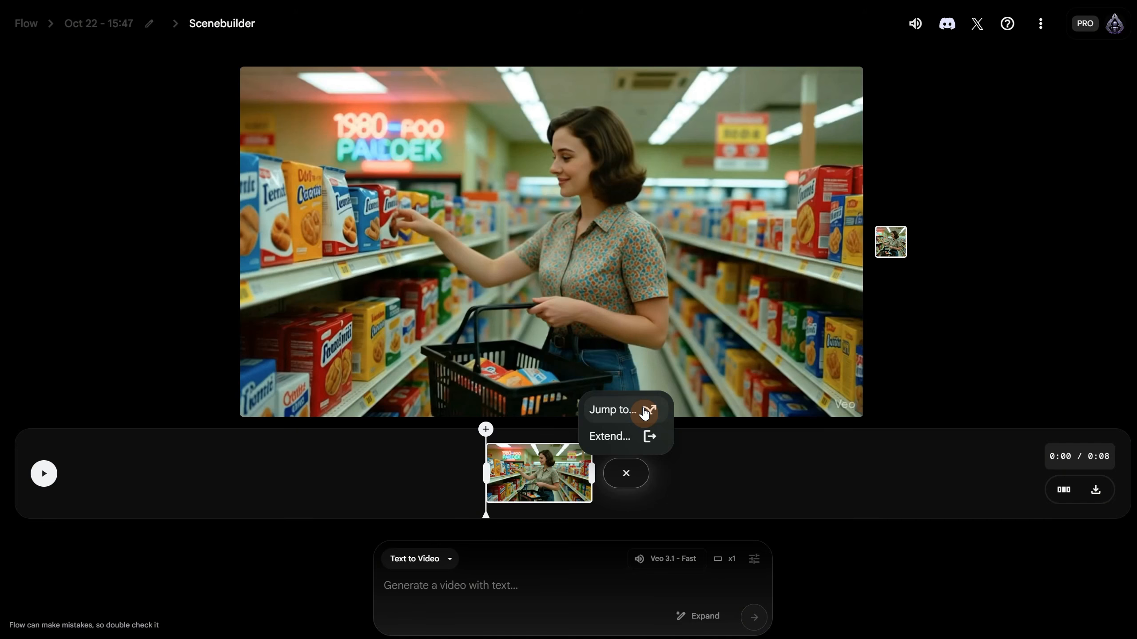
left_click(644, 410)
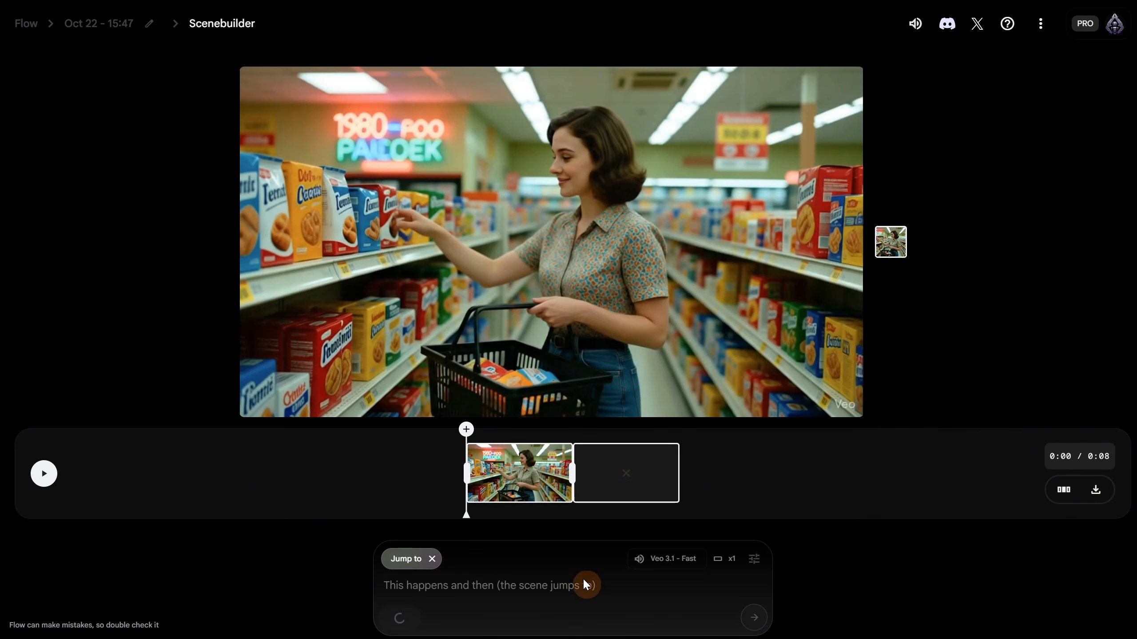
left_click(604, 483)
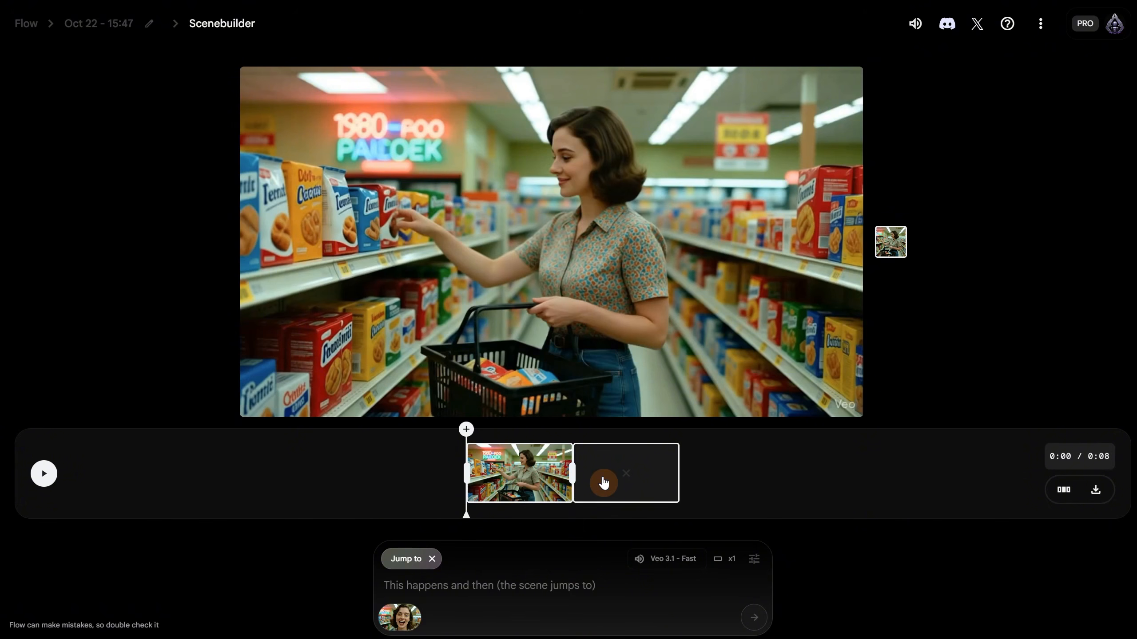
mouse_move(405, 621)
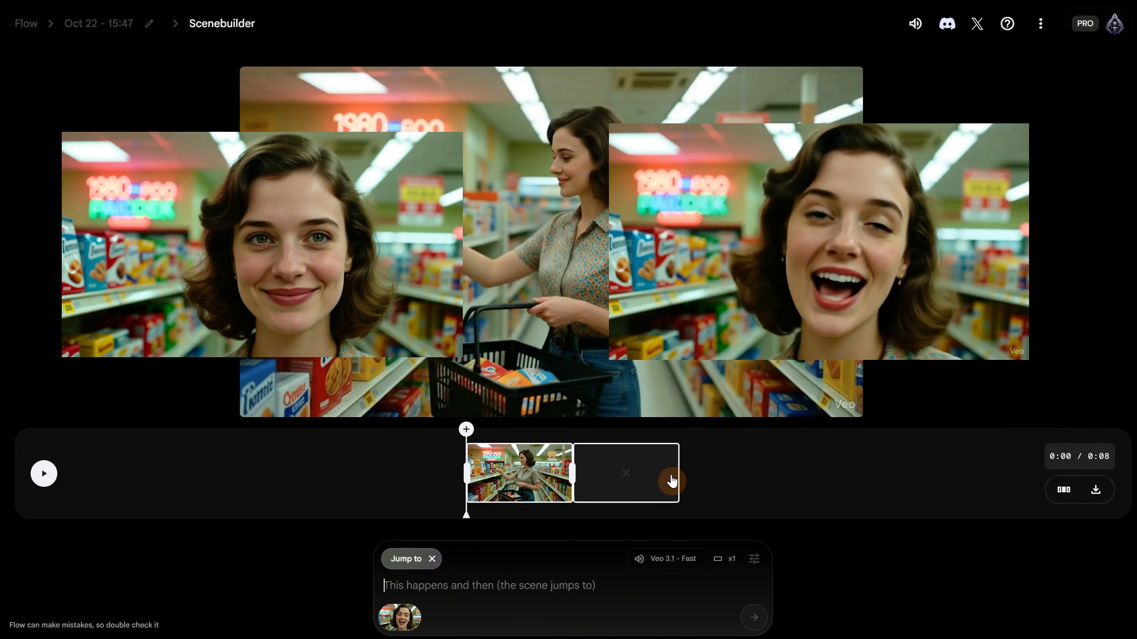
left_click(657, 473)
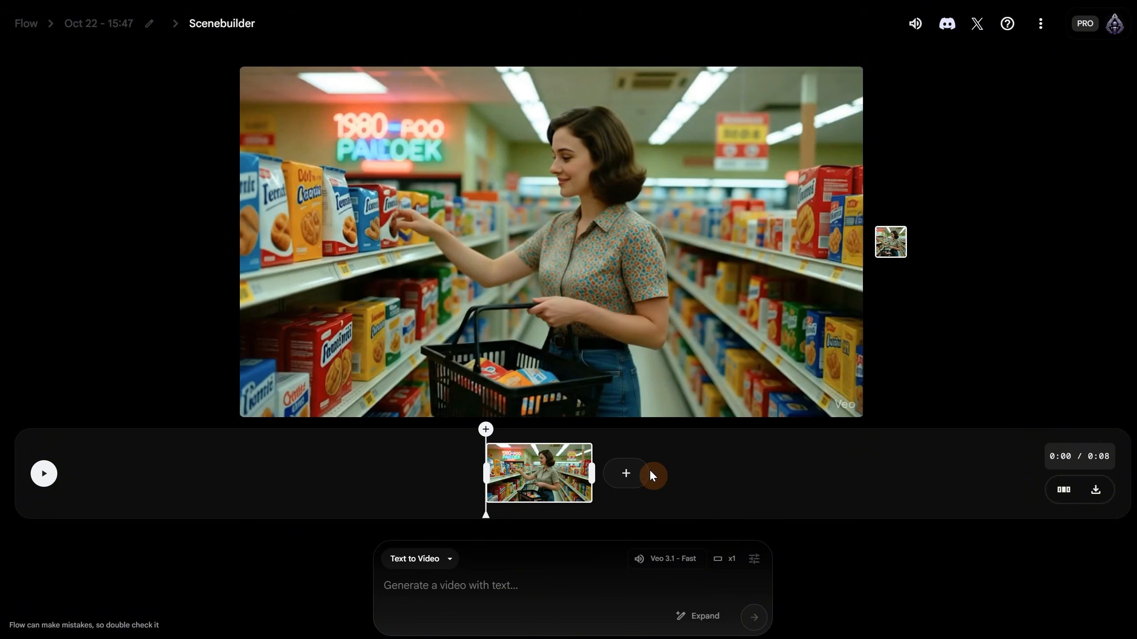
- Extend the clip: the woman puts on a witch hat, says "Are you ready?" and vanishes in smoke
left_click(622, 476)
left_click(624, 442)
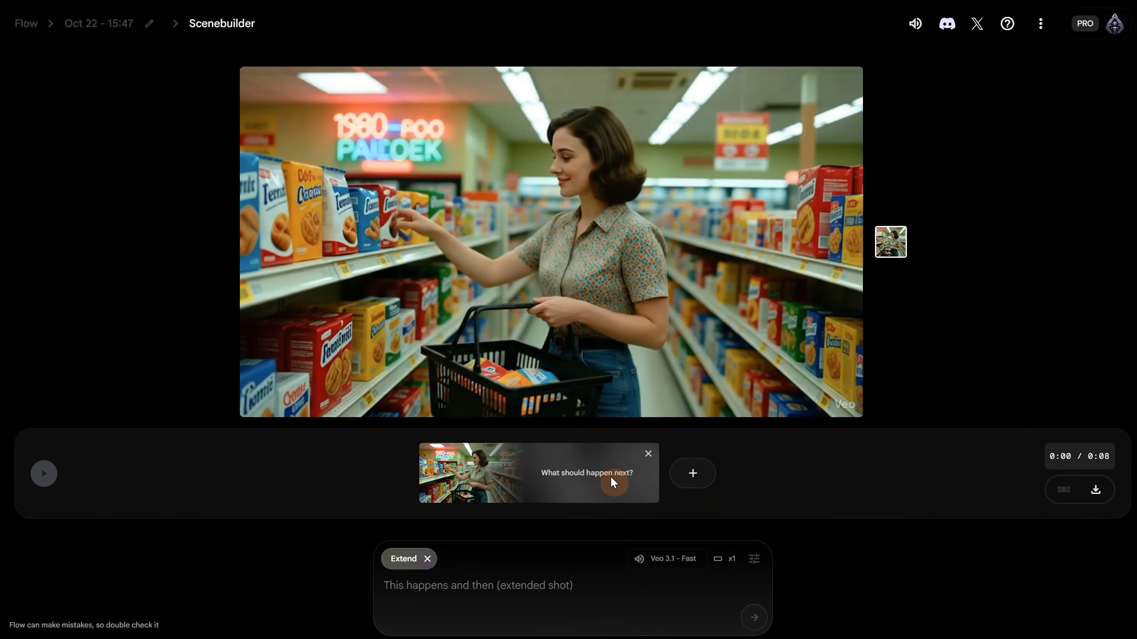
left_click(463, 578)
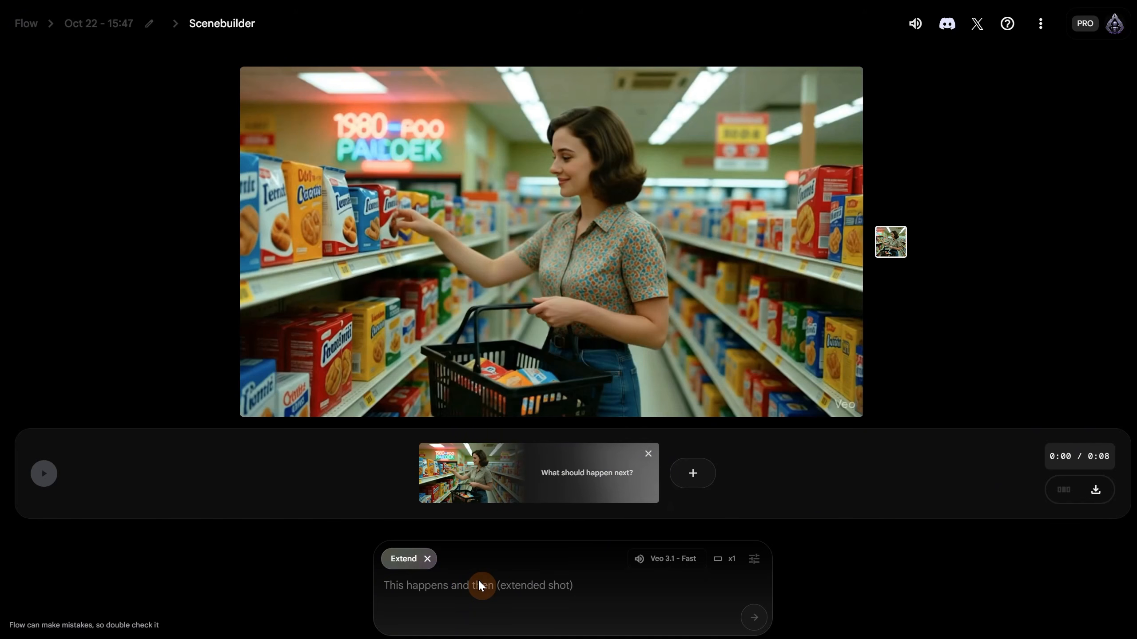
type("the woman now puts a witch hat and then sas")
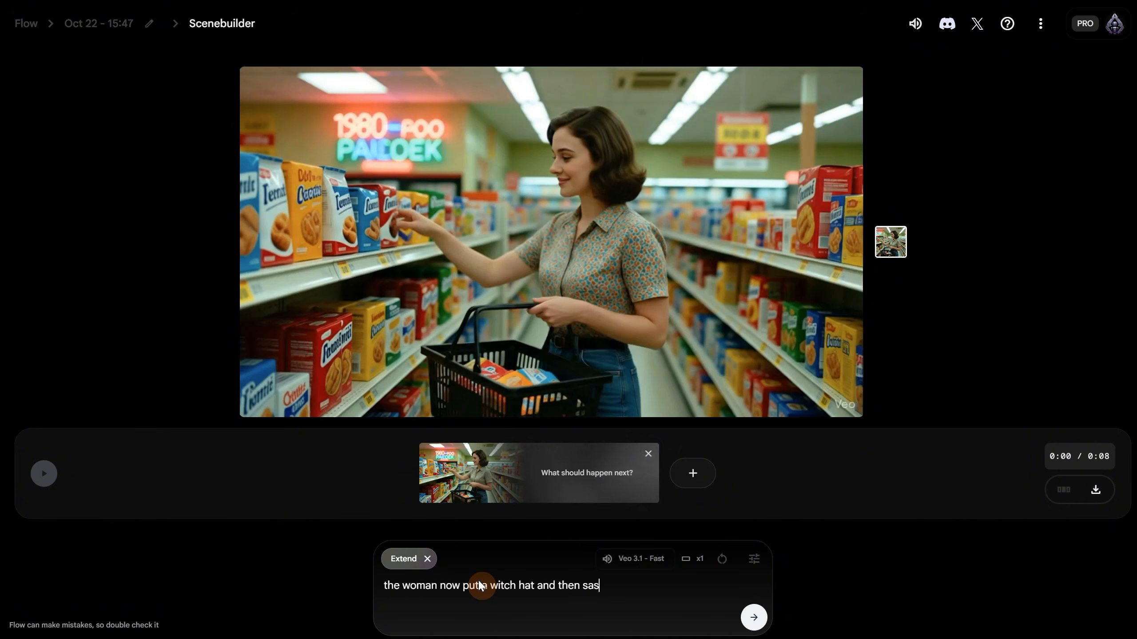
key("BackSpace")
type("ys \"Are you ready?\" and then it disappear in smoke")
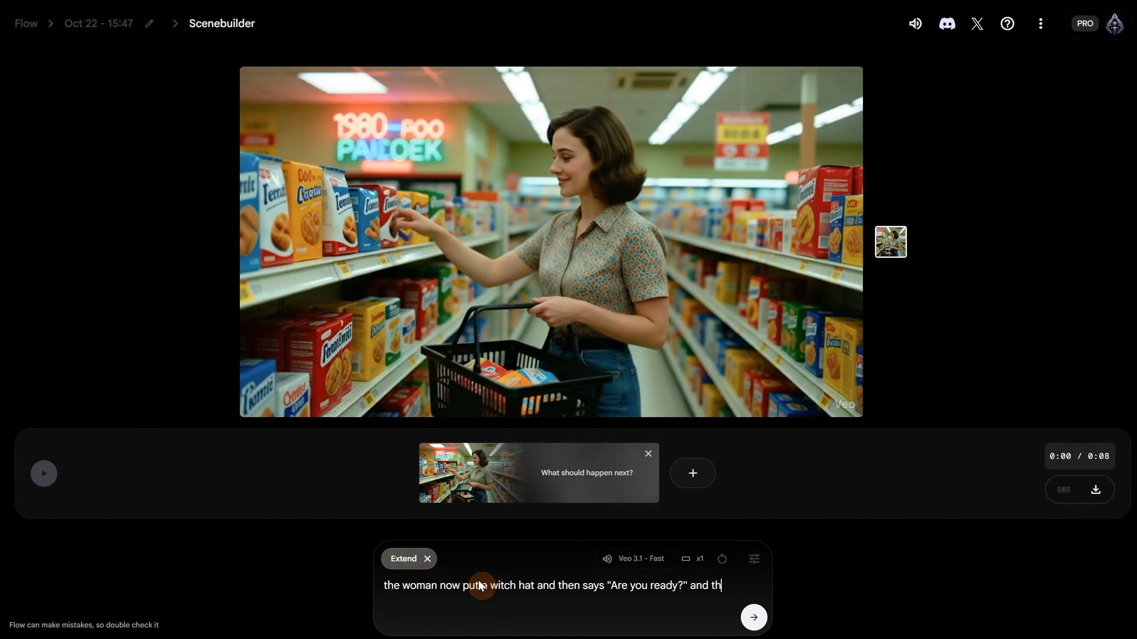
type(" like magic")
left_click(754, 617)
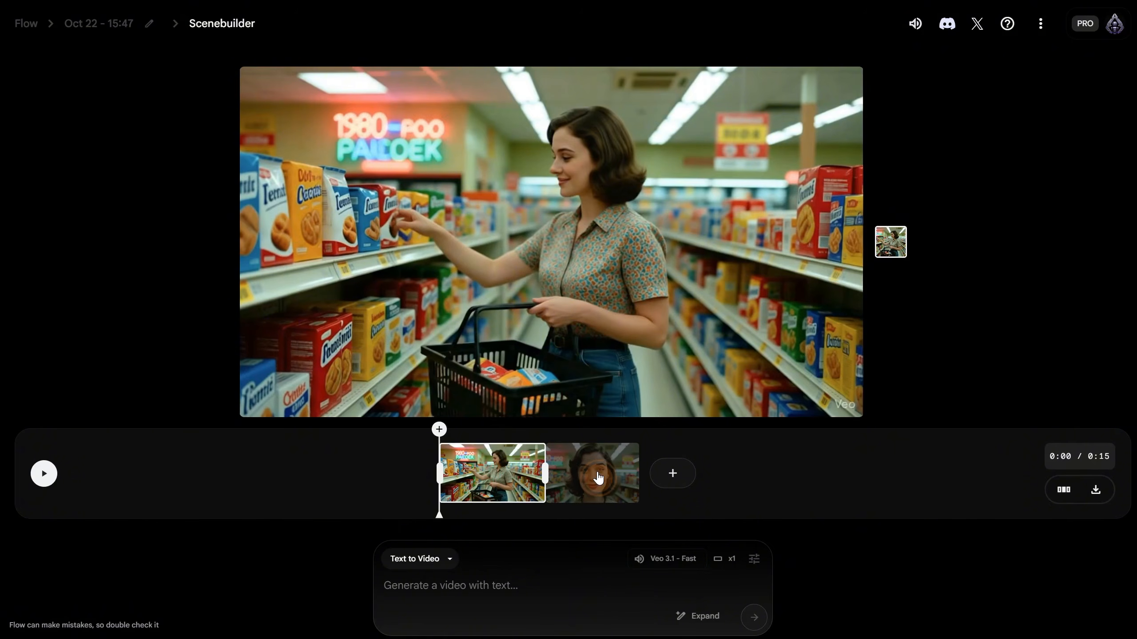
- Preview the scene playback, then shorten the end of the supermarket clip on the timeline
left_click(598, 478)
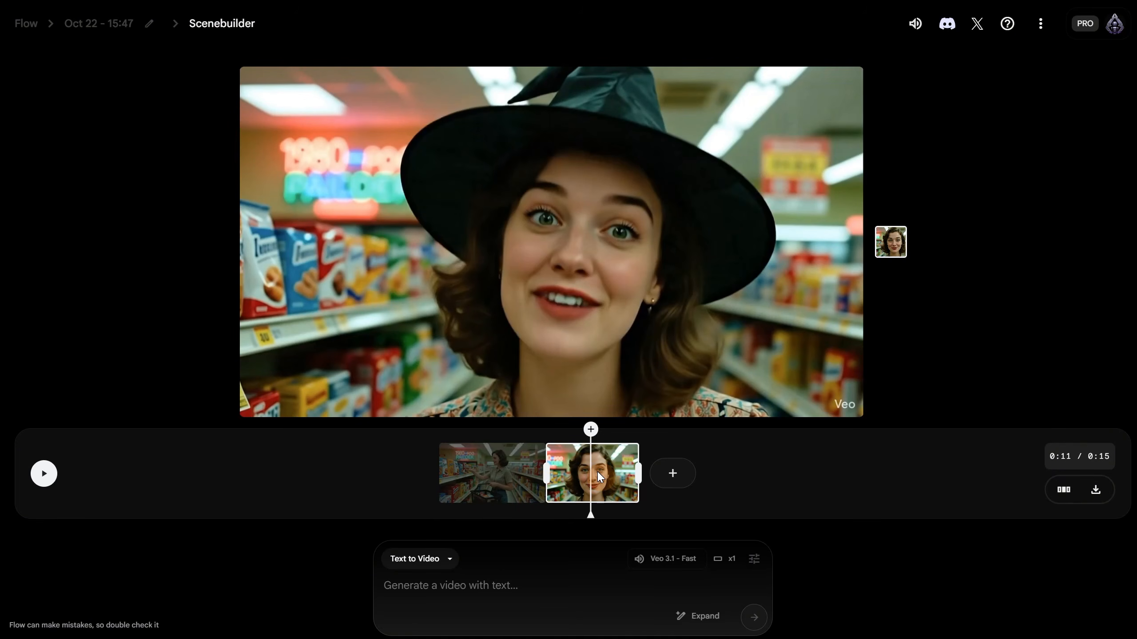
left_click(487, 487)
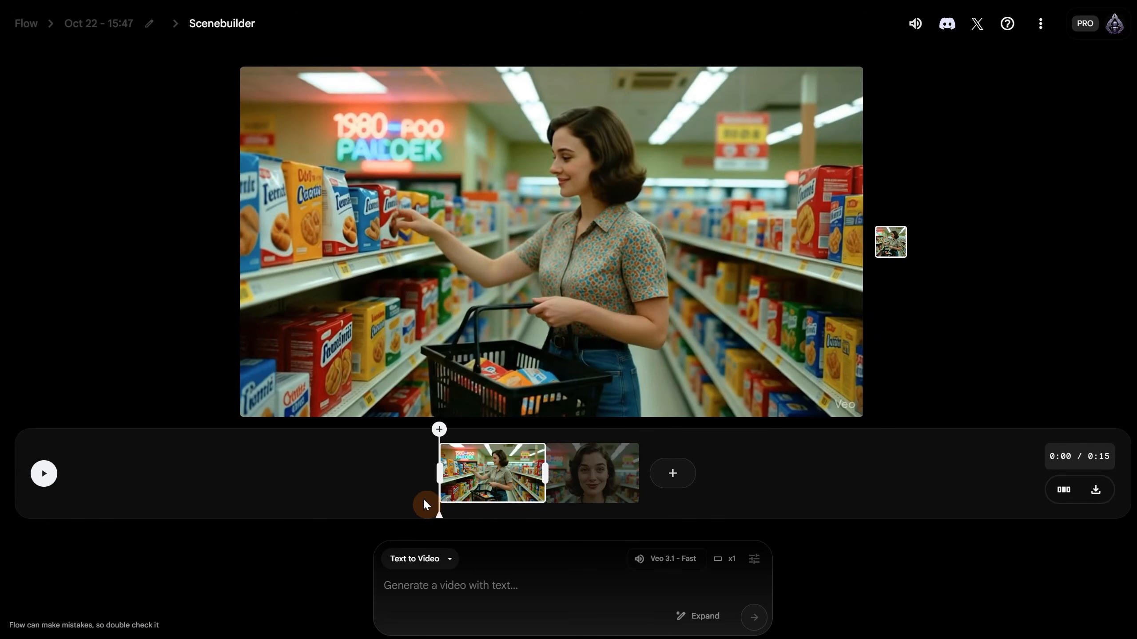
left_click(44, 480)
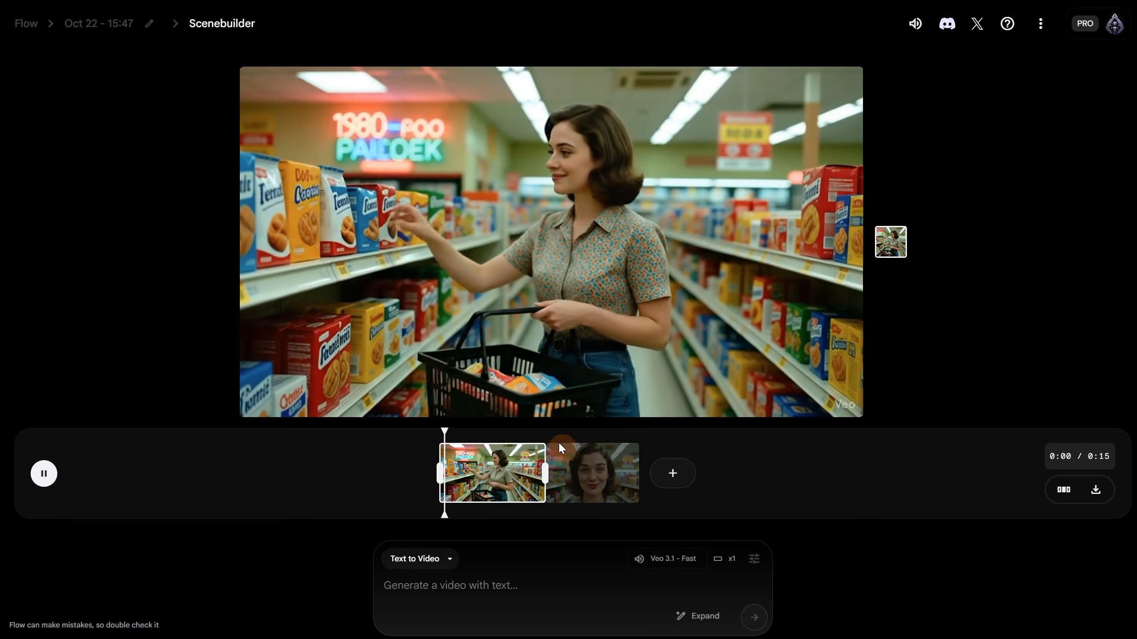
left_click(44, 473)
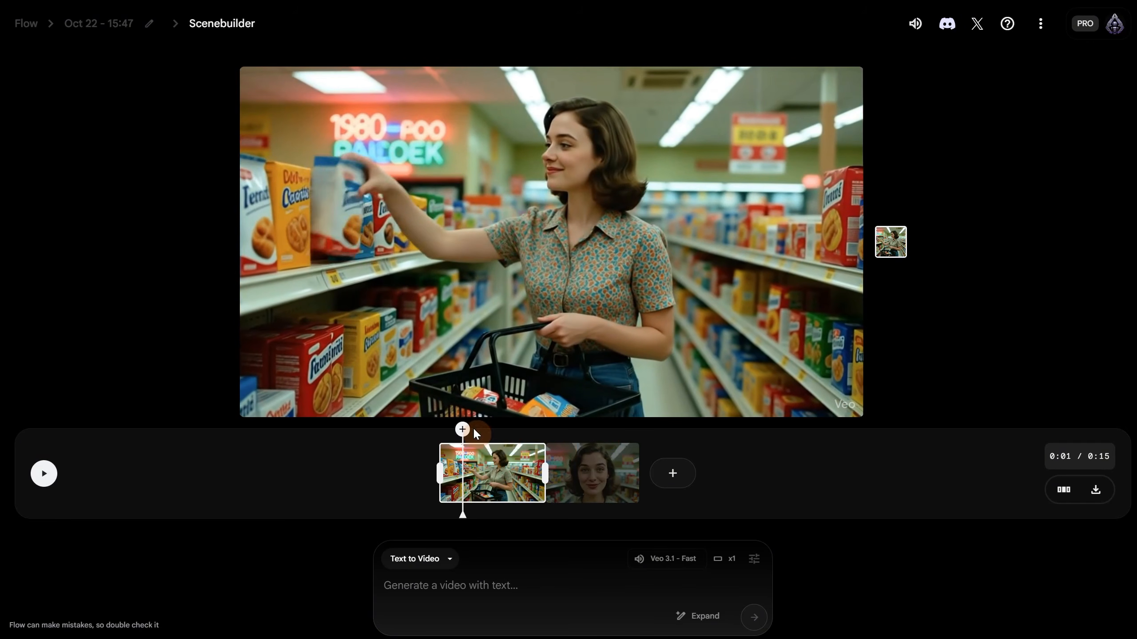
left_click(543, 467)
left_click_drag(543, 467, 530, 467)
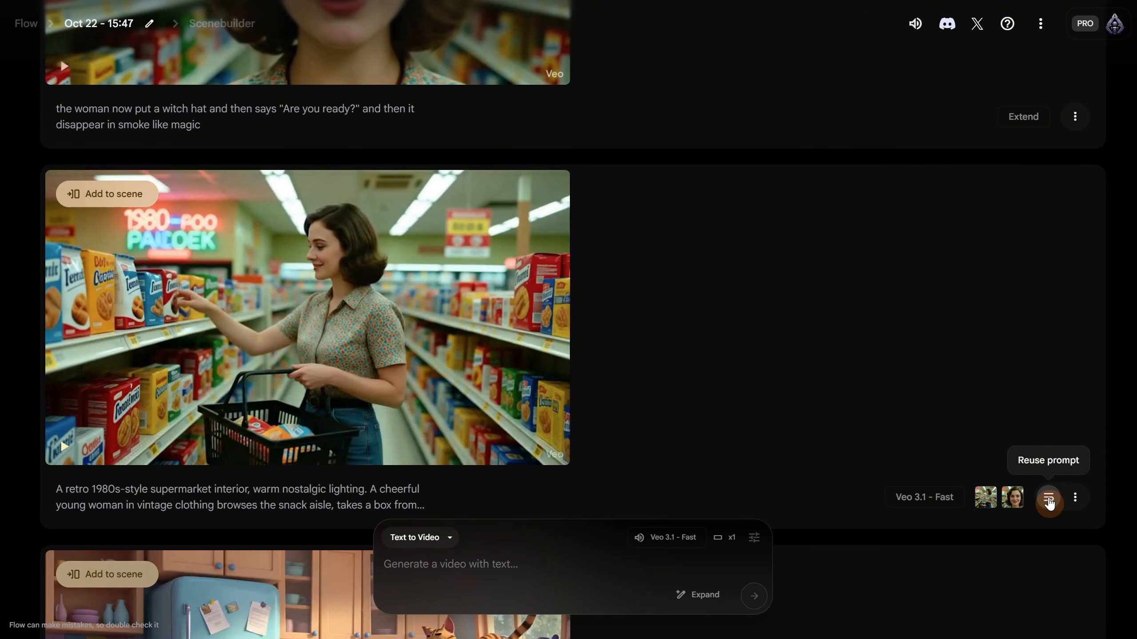
- Regenerate the supermarket clip using its original prompt and frames, and play the result
left_click(1048, 500)
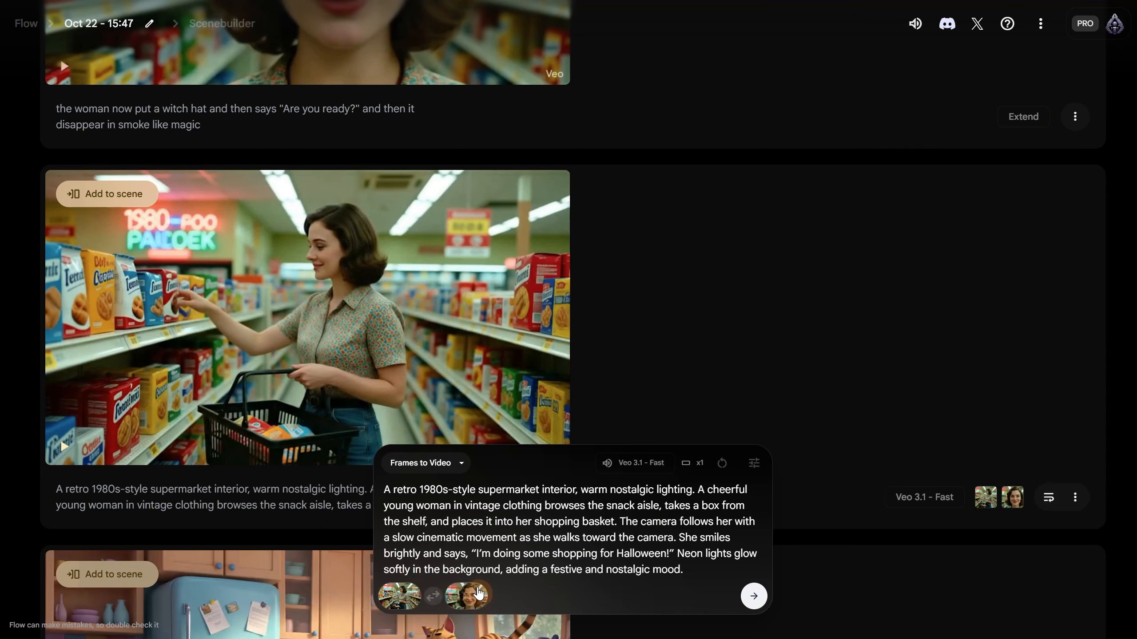
left_click(754, 599)
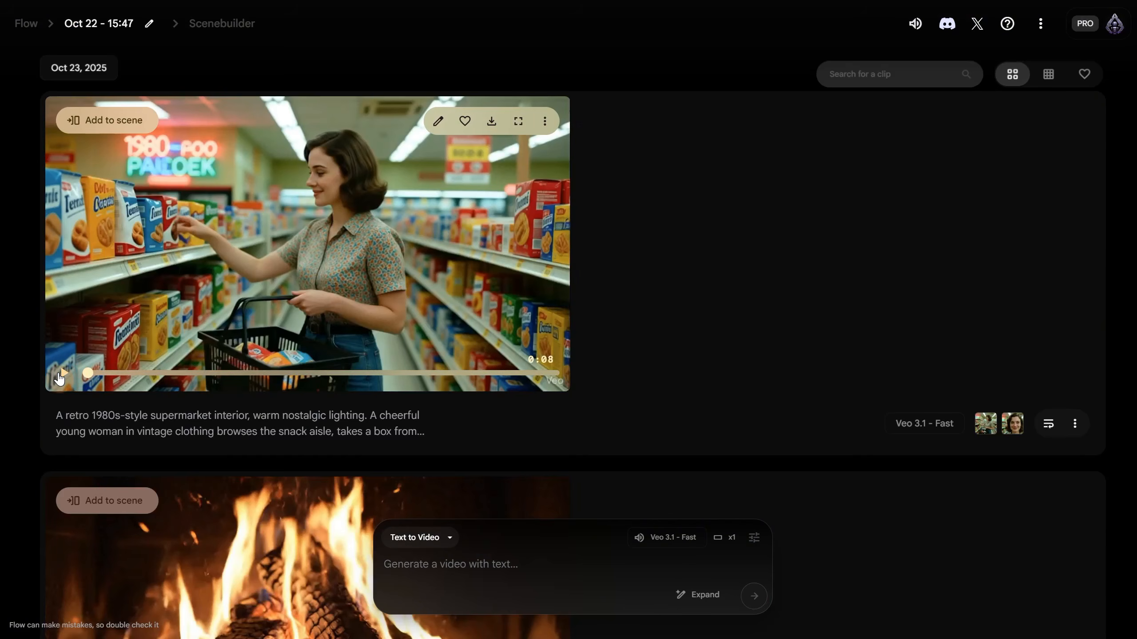
left_click(59, 379)
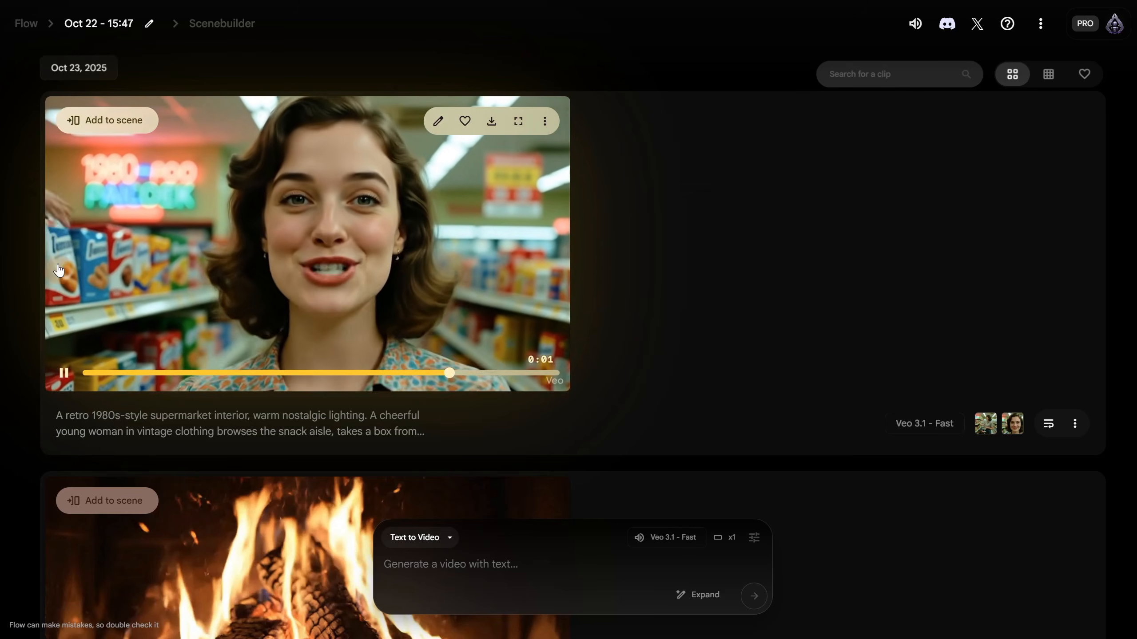
- Review the new clip's ending, then add it to a scene in Scenebuilder
left_click(539, 374)
left_click(65, 379)
left_click(63, 373)
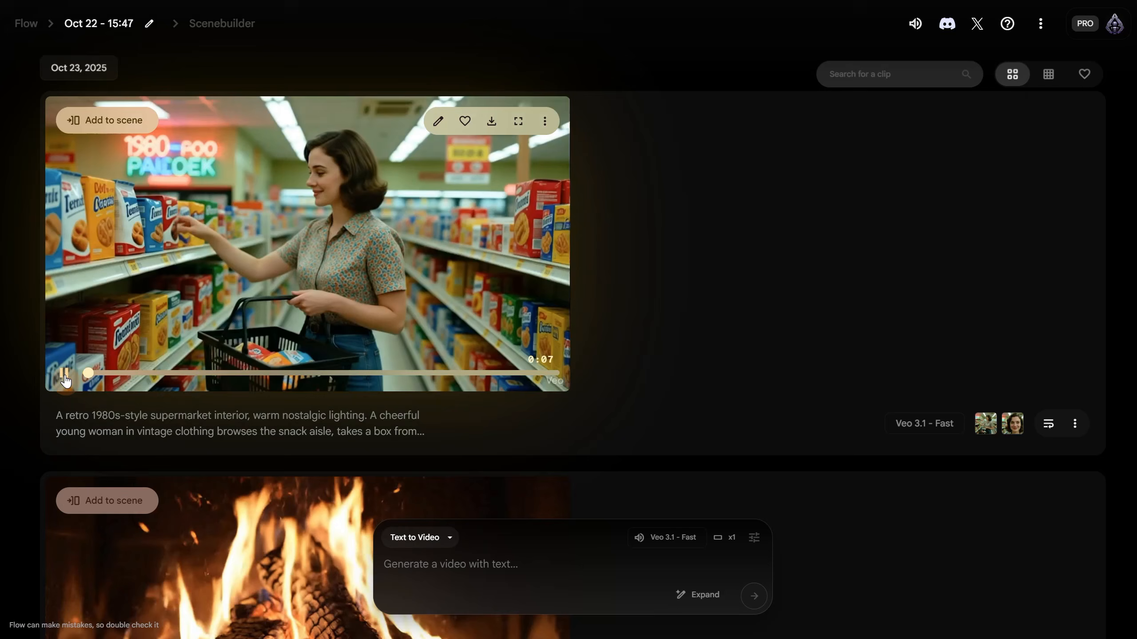
left_click(105, 118)
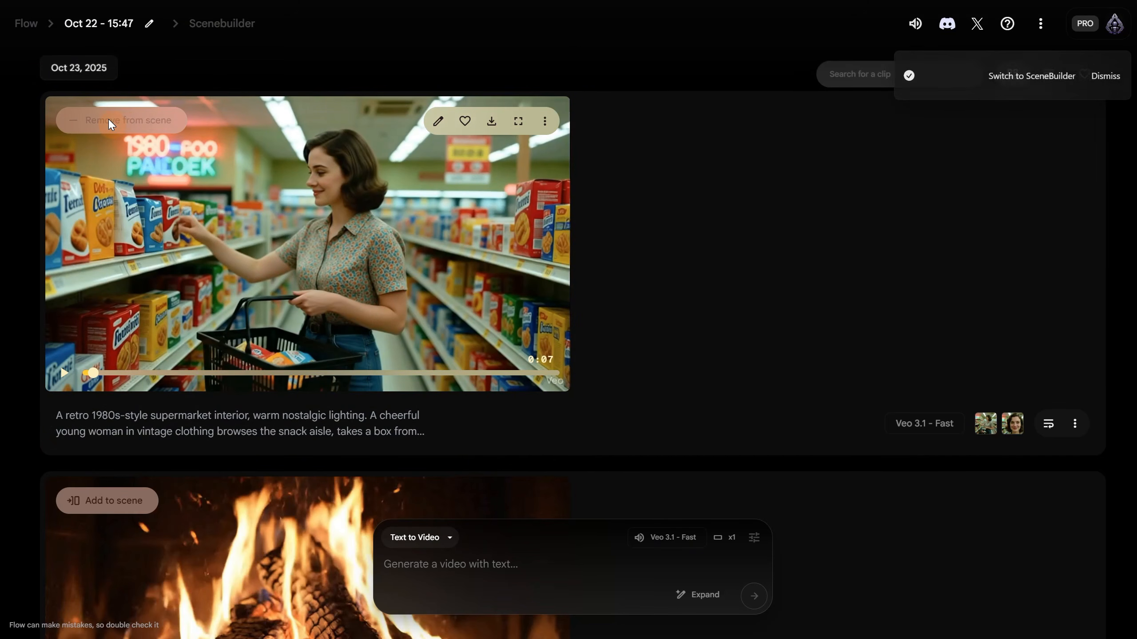
left_click(217, 28)
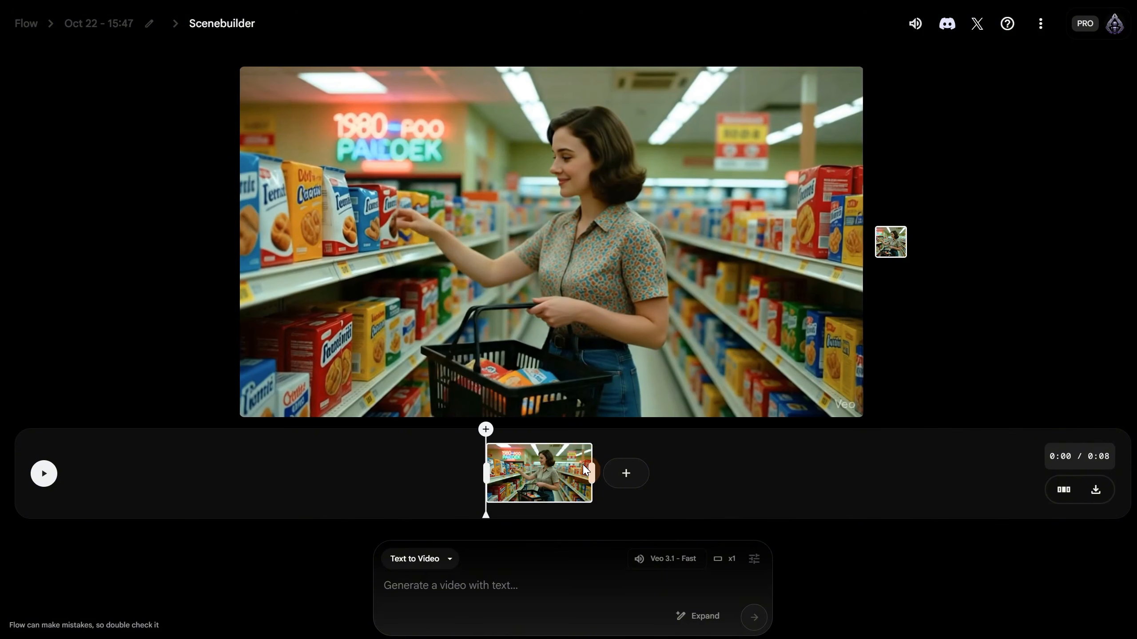
- Trim the supermarket clip to 0:07 so it ends on her face close-up
left_click_drag(575, 466, 569, 468)
left_click(44, 474)
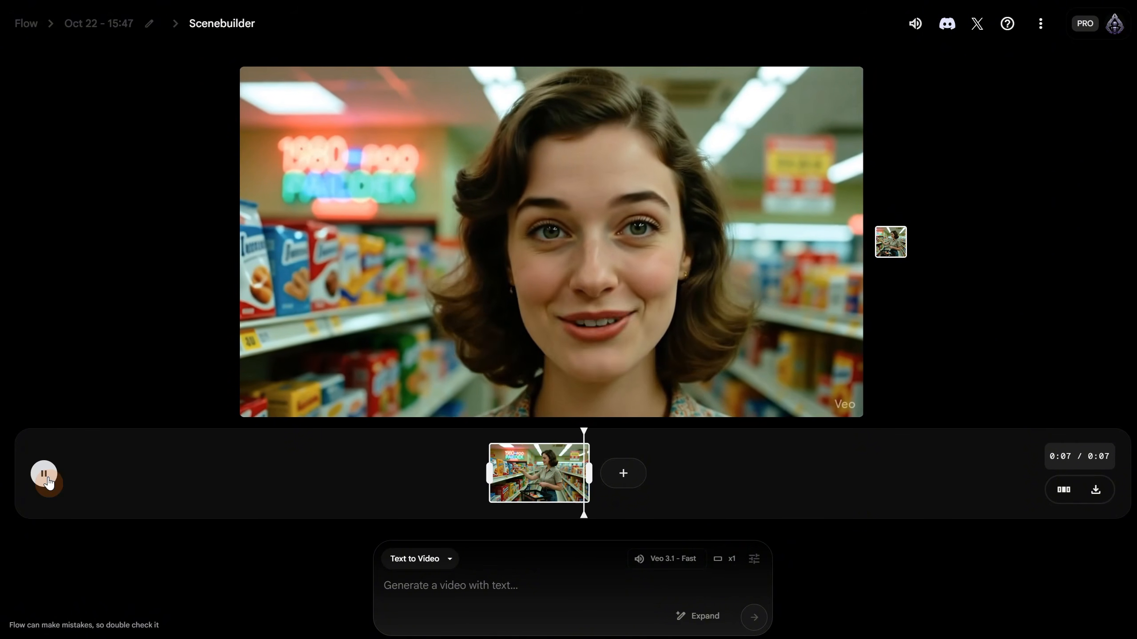
left_click(49, 482)
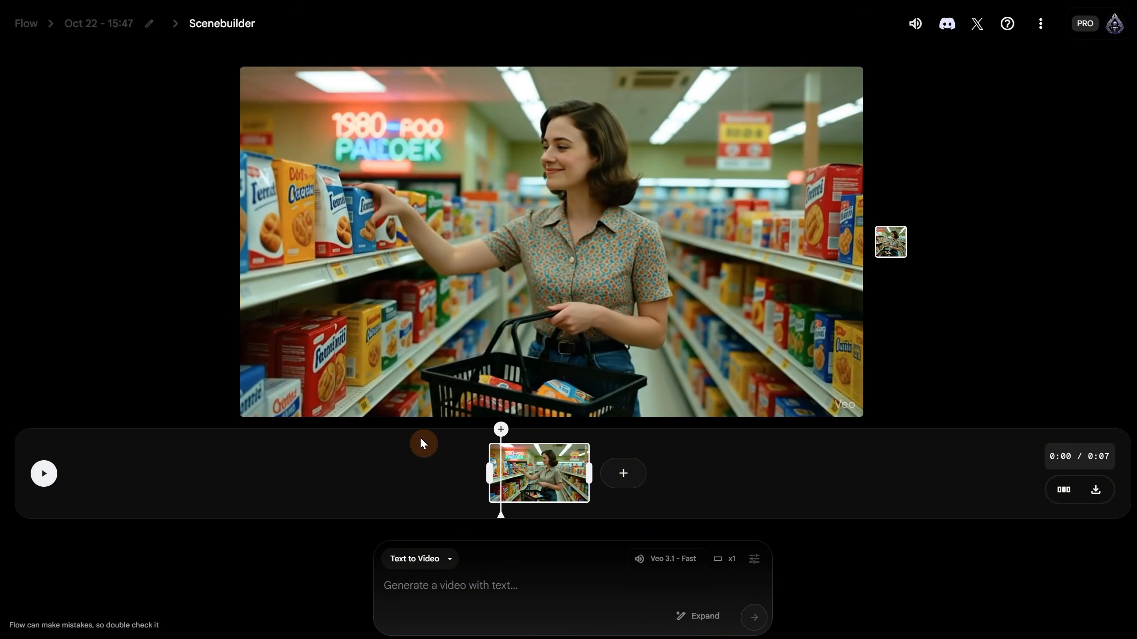
left_click_drag(500, 463, 620, 459)
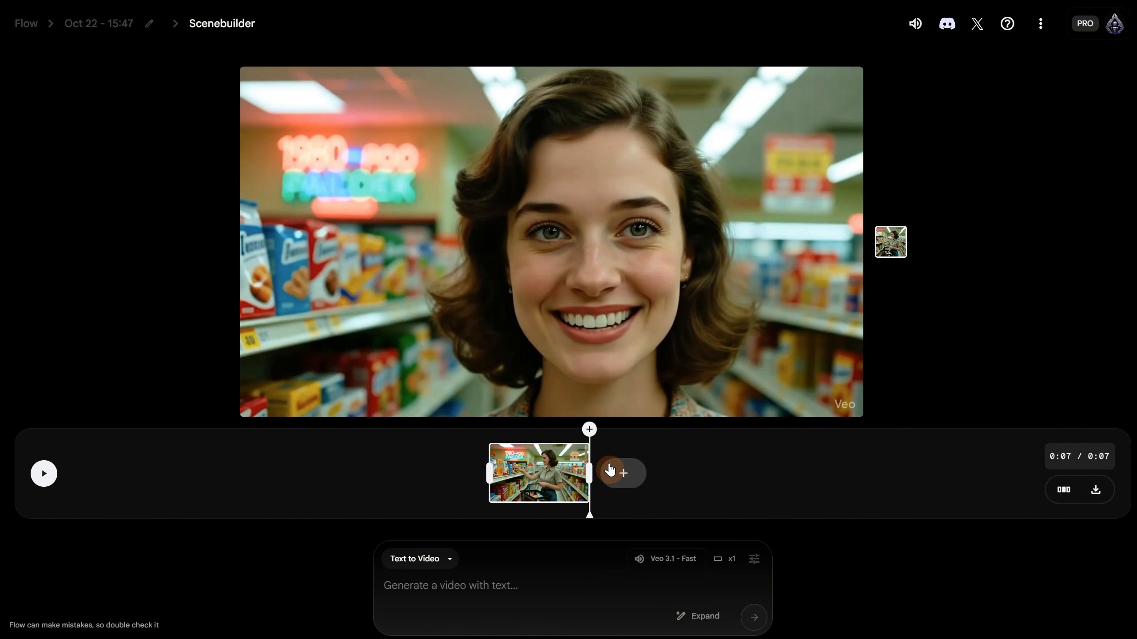
- Extend the clip with the pasted witch-hat prompt of her vanishing in smoke
left_click(627, 480)
left_click(617, 439)
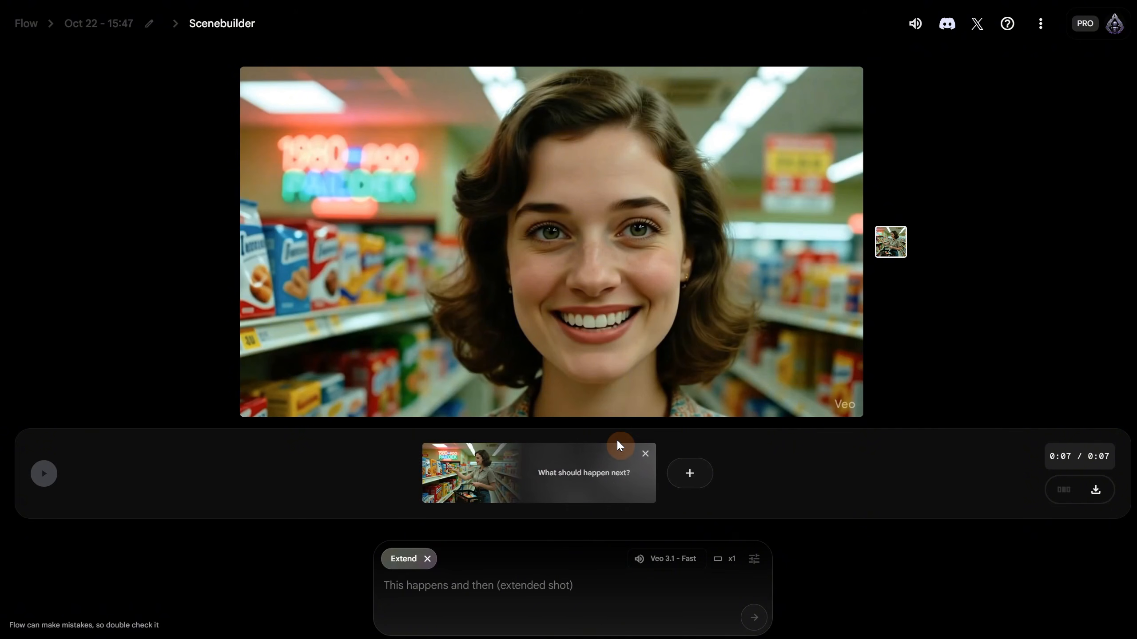
type("the woman now put a witch hat and then says \"Are you ready?\" and then it disappear in smoke like magic")
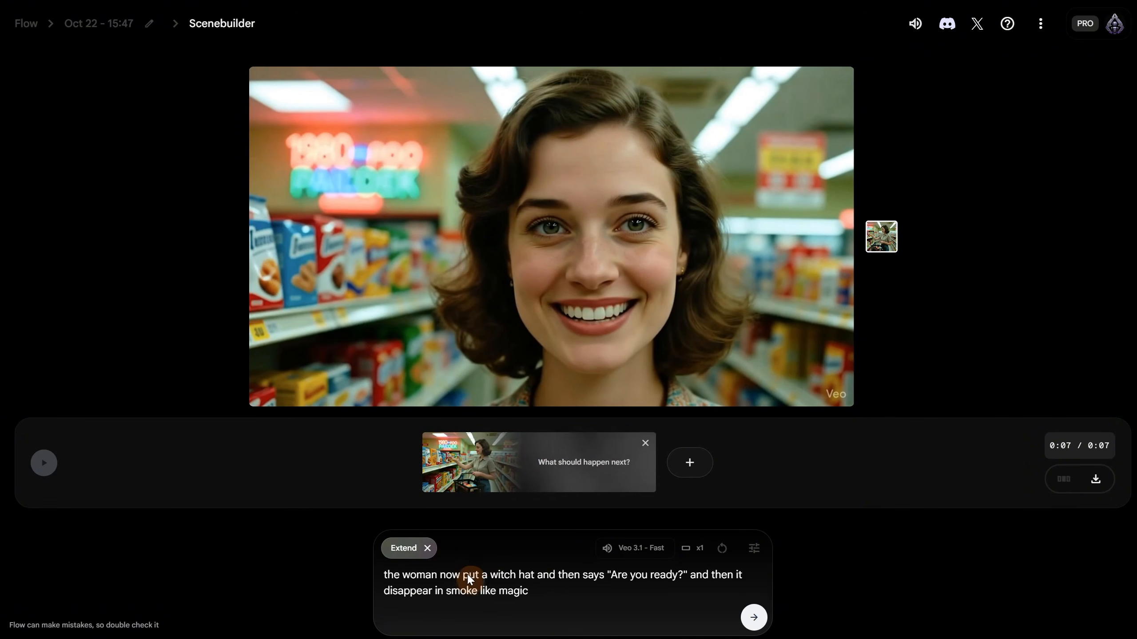
left_click(754, 619)
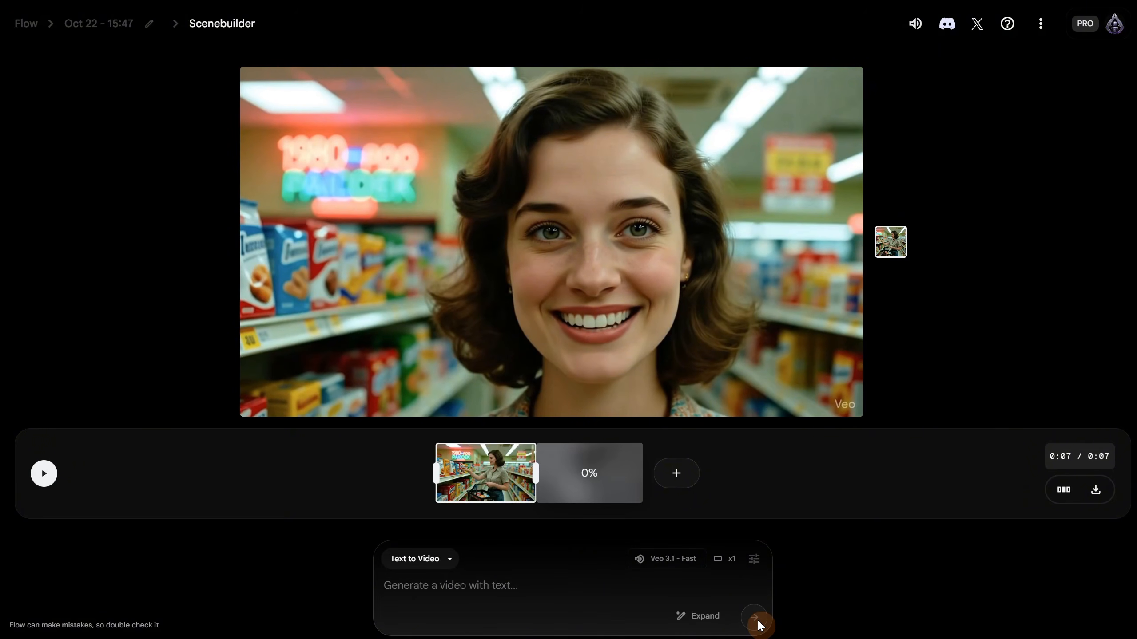
- Play the finished 0:14 two-shot scene and scrub to its end
left_click(184, 477)
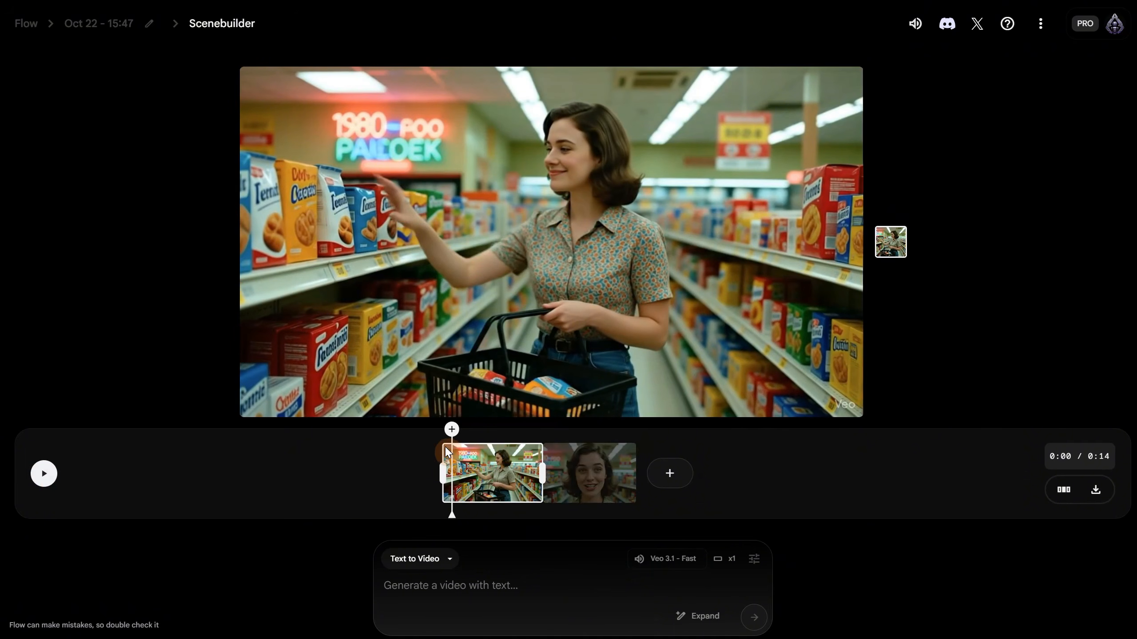
left_click_drag(451, 429, 635, 428)
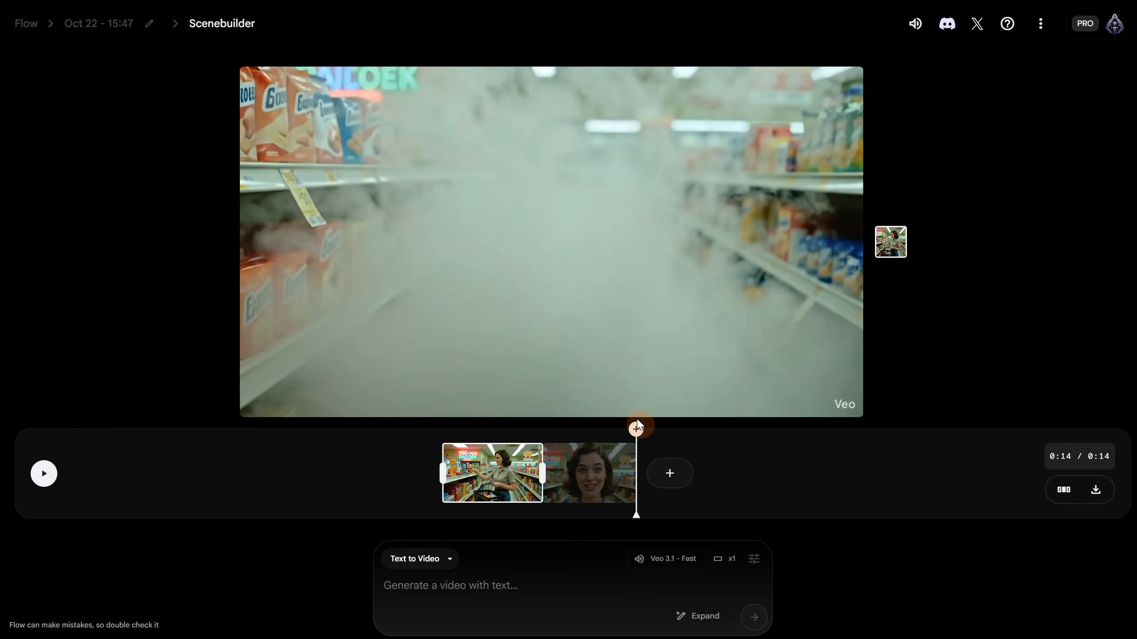
- Extend the scene with 'scene jump to a witch cottage in a forest, halloween mood' and play it
left_click(672, 470)
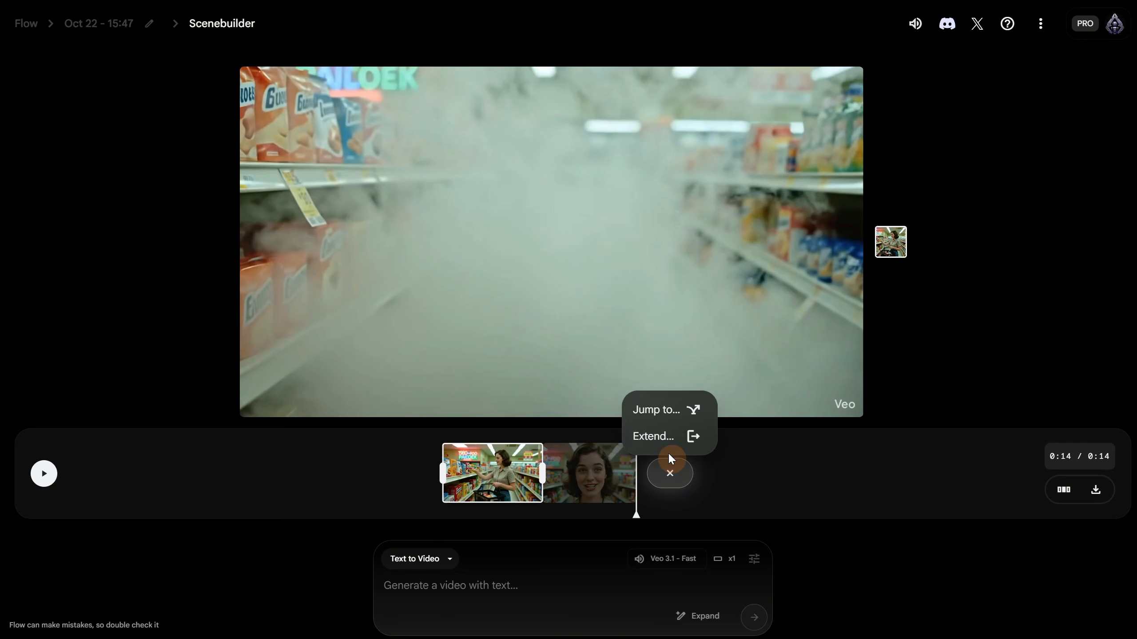
left_click(664, 441)
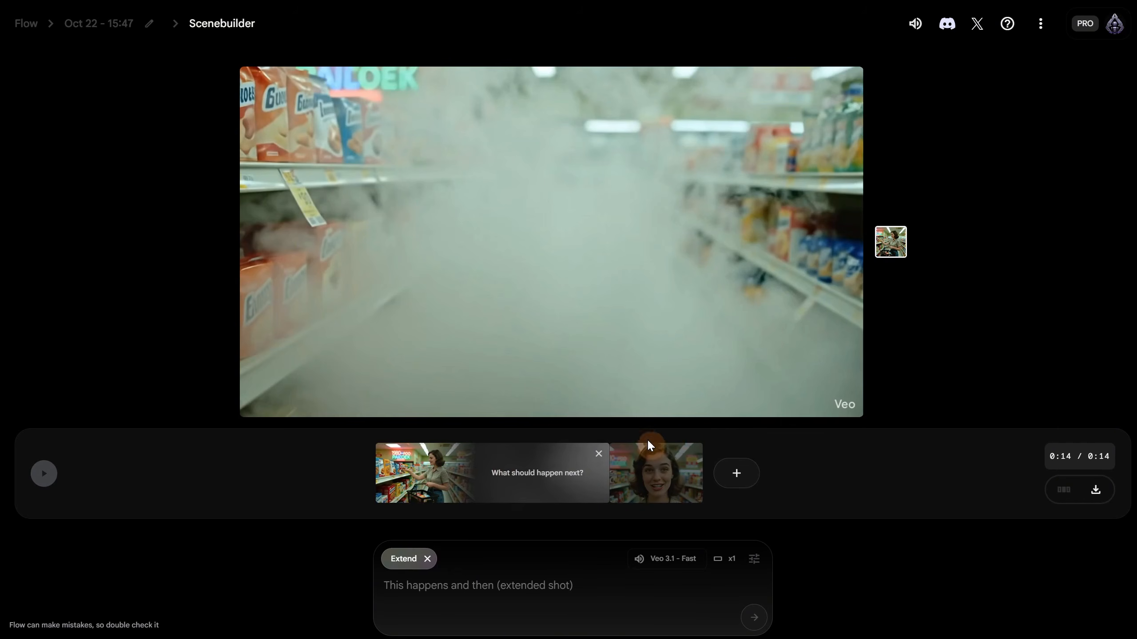
left_click(519, 585)
type("scene jump to a witch cottage in a forest, halloween mood")
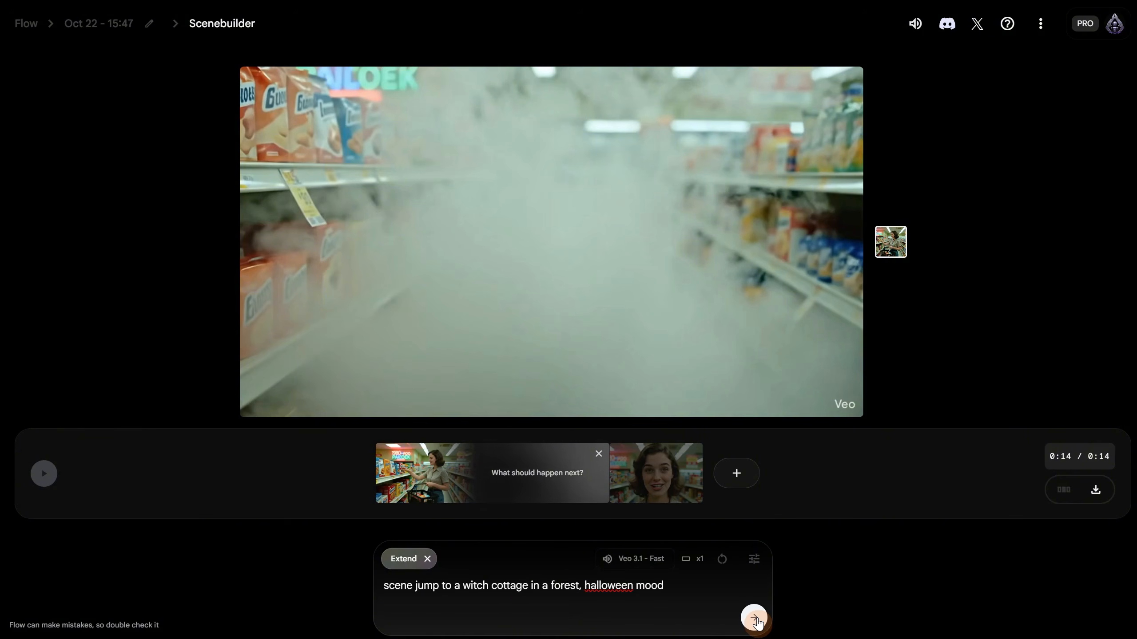
left_click(754, 619)
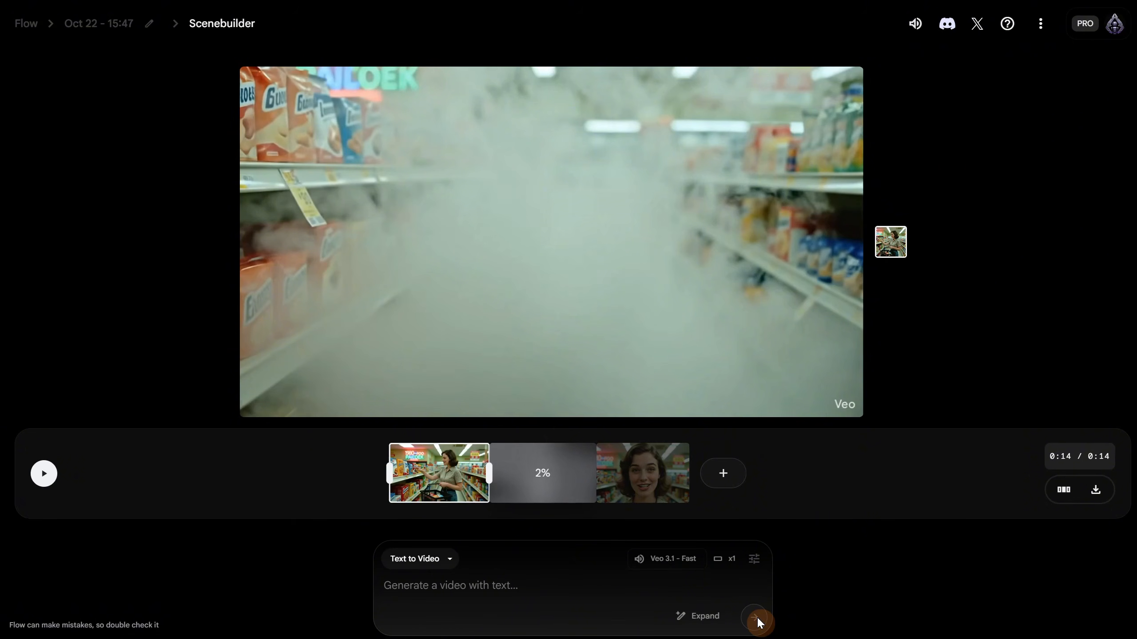
left_click(44, 474)
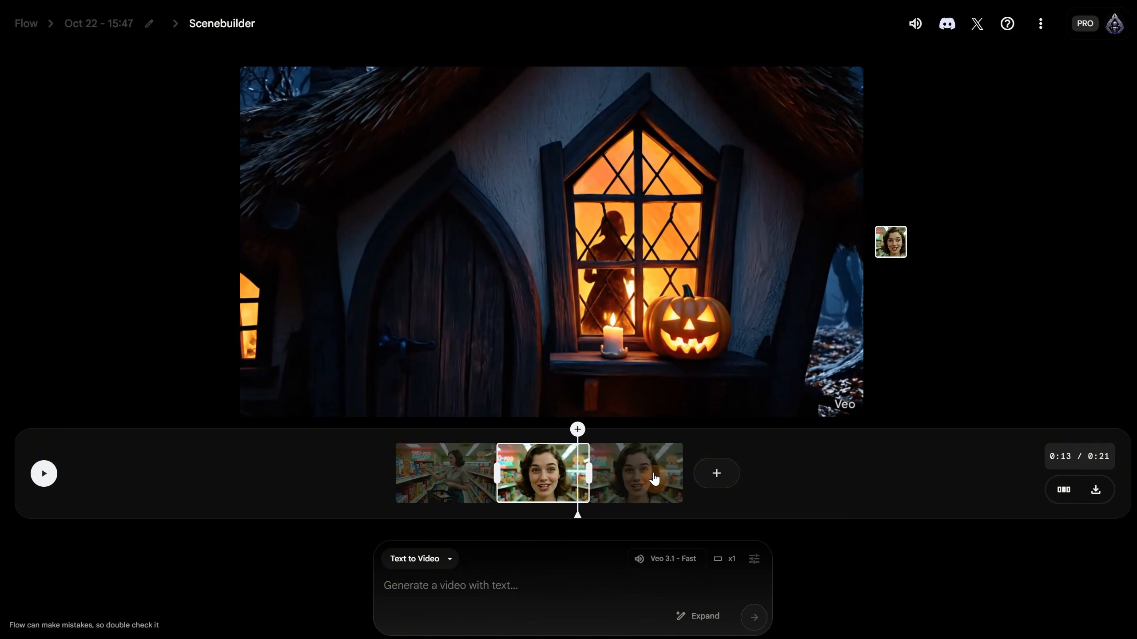
- Delete the witch cottage shot in Arrange mode, leaving two clips at 0:14
left_click(1063, 492)
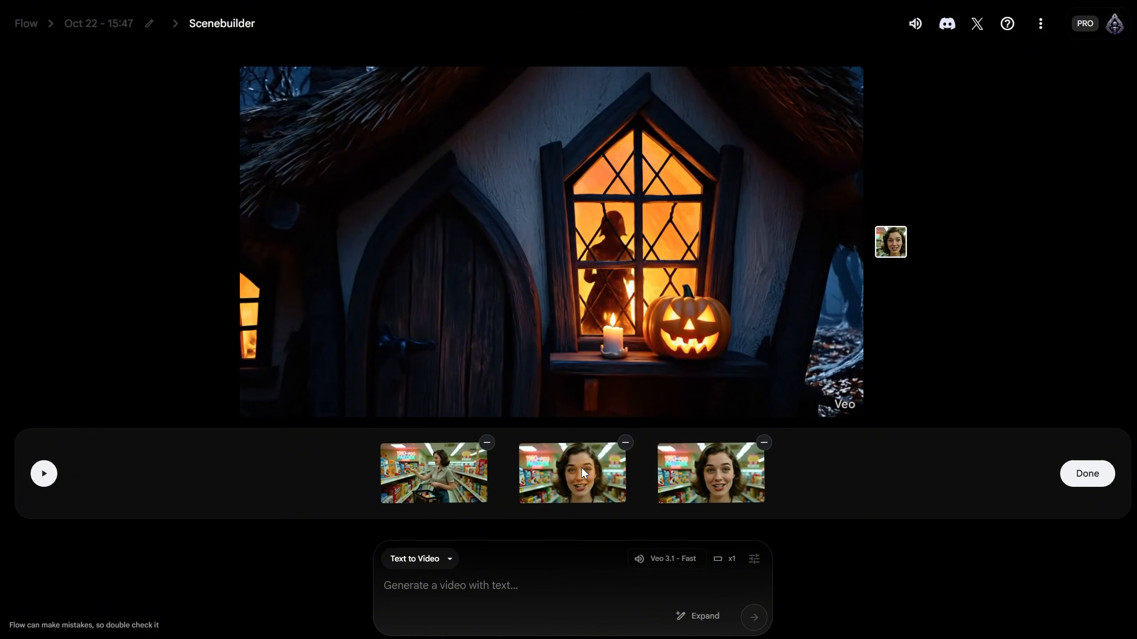
left_click(625, 442)
left_click(1089, 475)
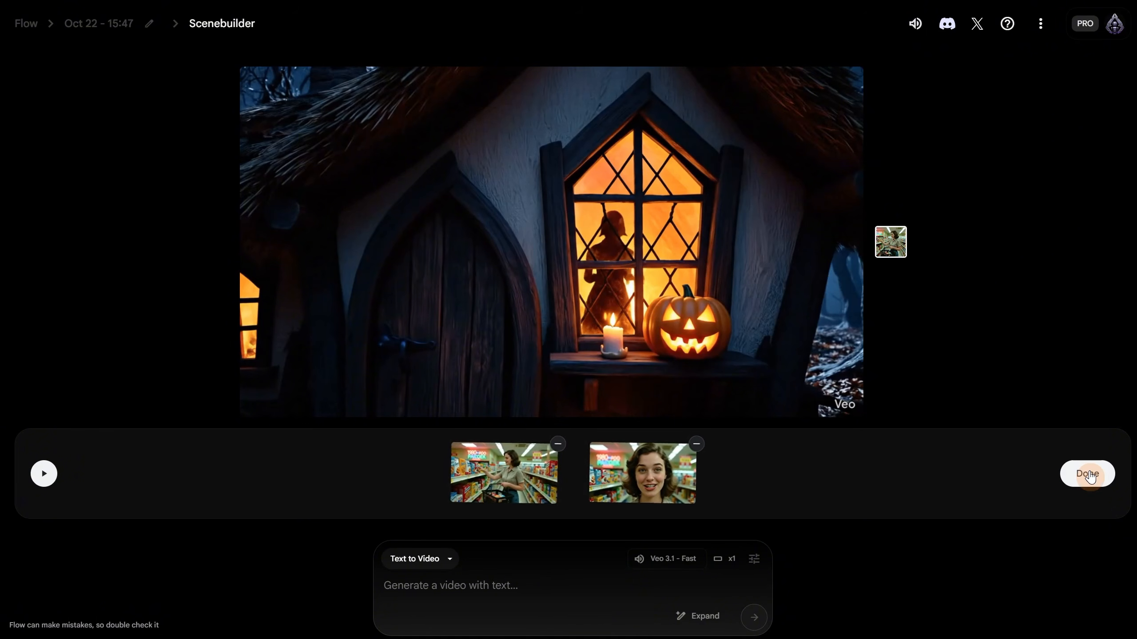
- From the witch-hat clip's end, draft a camera-into-smoke prompt transitioning to a realistic witch cottage
left_click(576, 469)
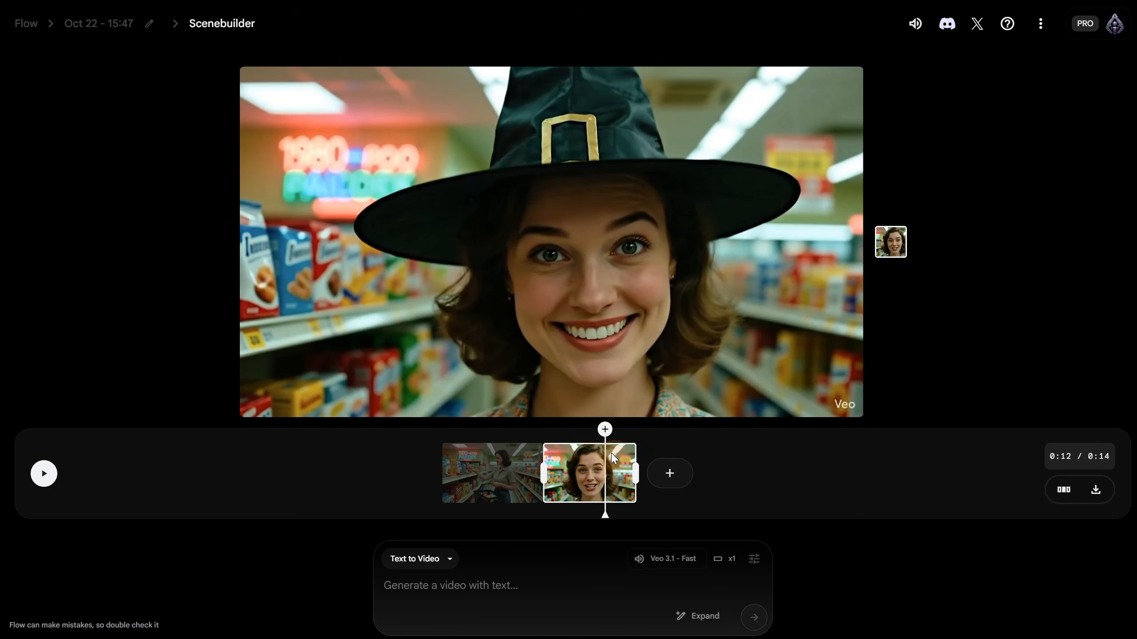
left_click(640, 455)
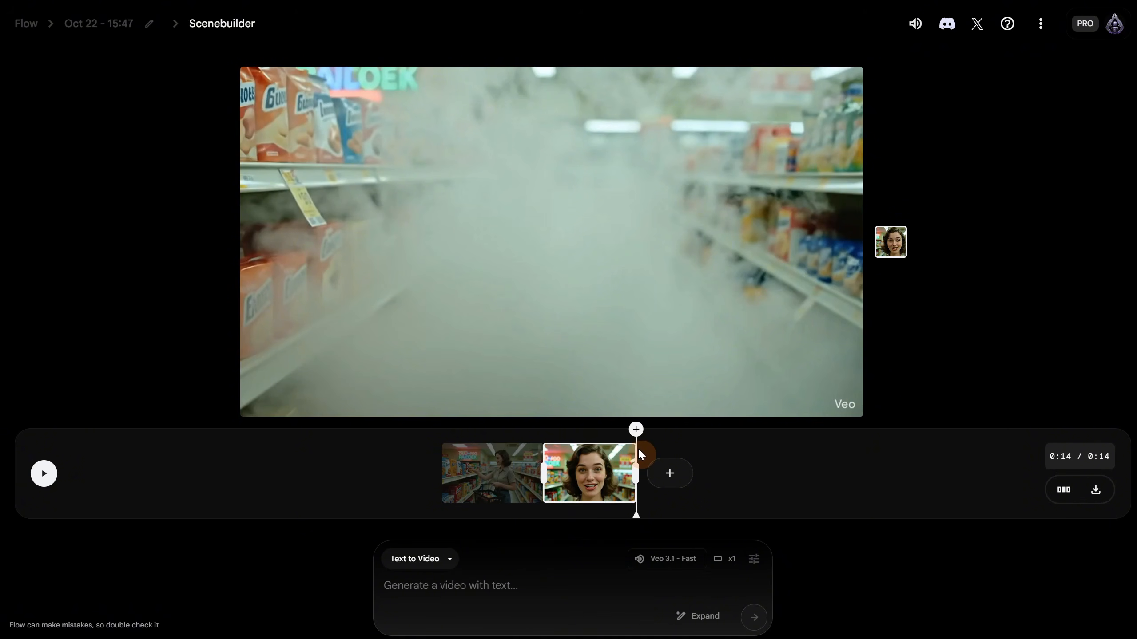
left_click(502, 585)
type("camera move forward to the smoke and then")
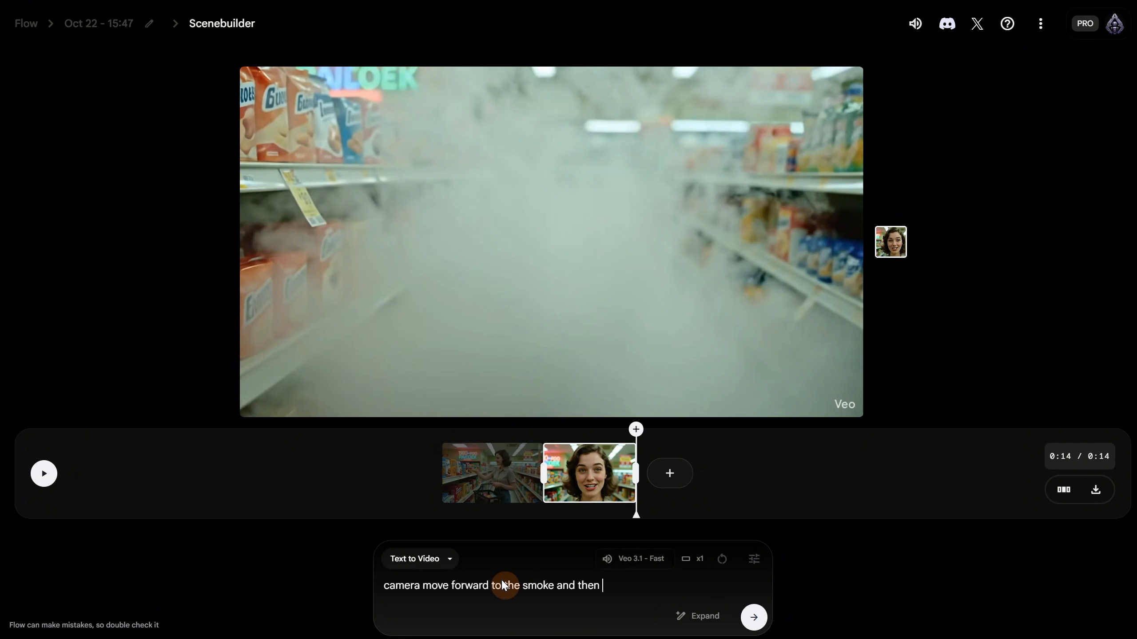
type(" transition to a realistic witch cottage in a forest, halloween mood")
- Generate the smoke-to-forest-cottage shot, preview the 0:22 scene, and return to the clip list
left_click(754, 618)
left_click(48, 476)
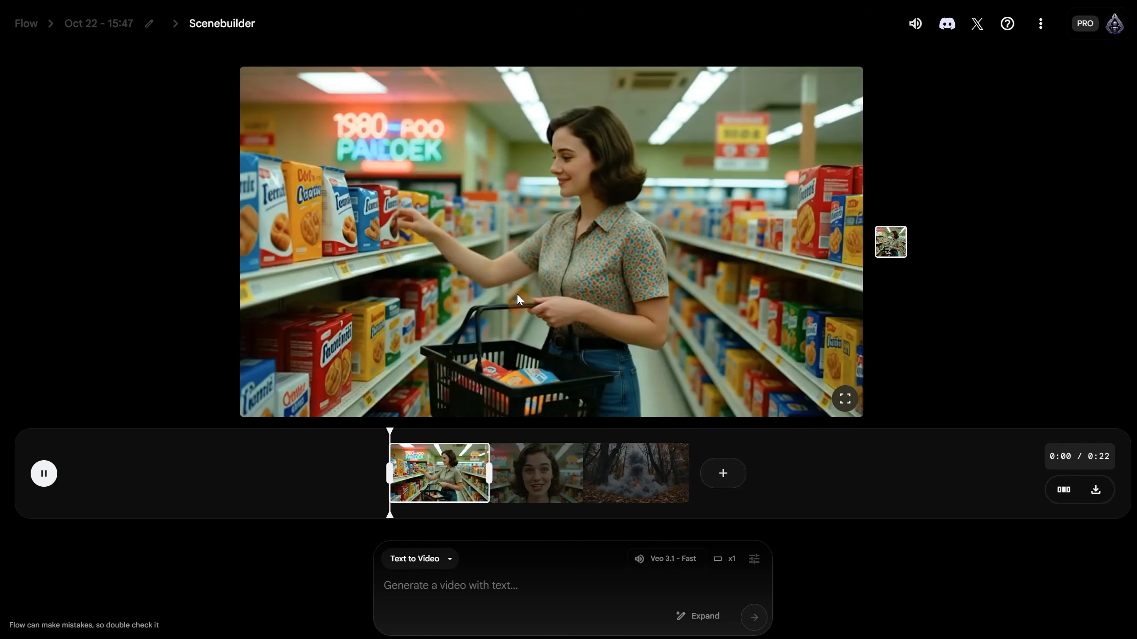
left_click(38, 481)
left_click(39, 479)
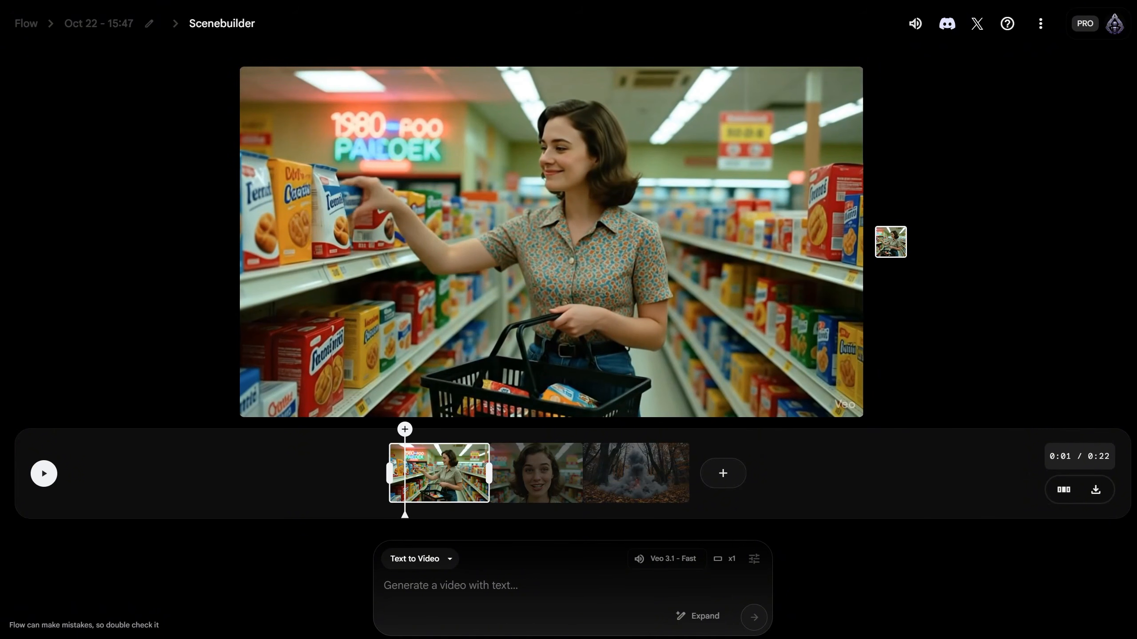
left_click_drag(592, 489, 649, 479)
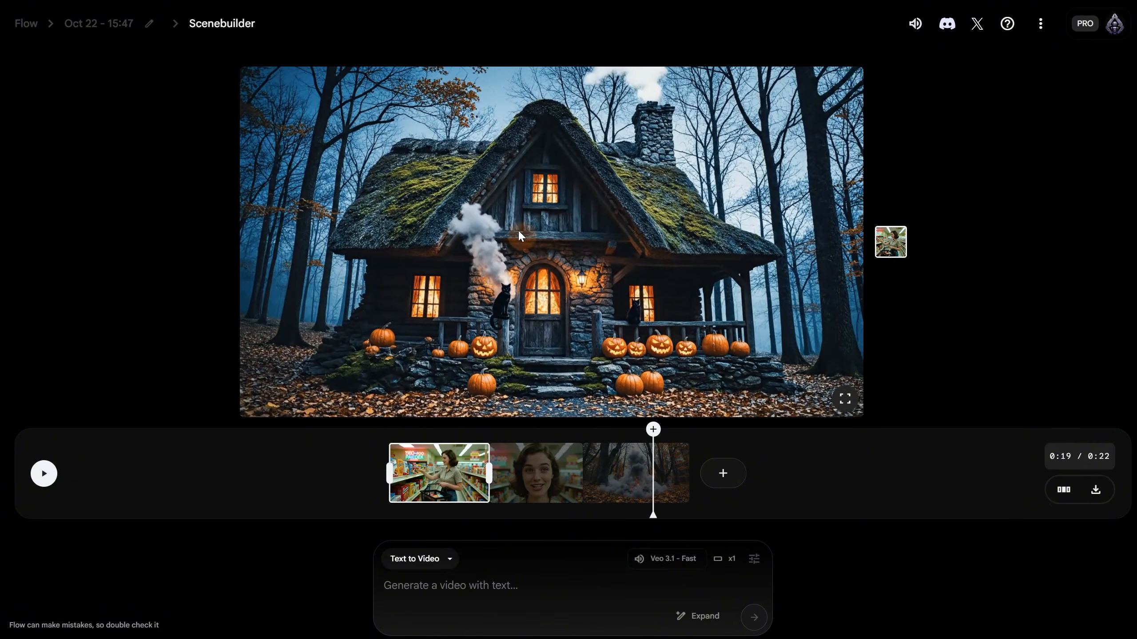
left_click(98, 23)
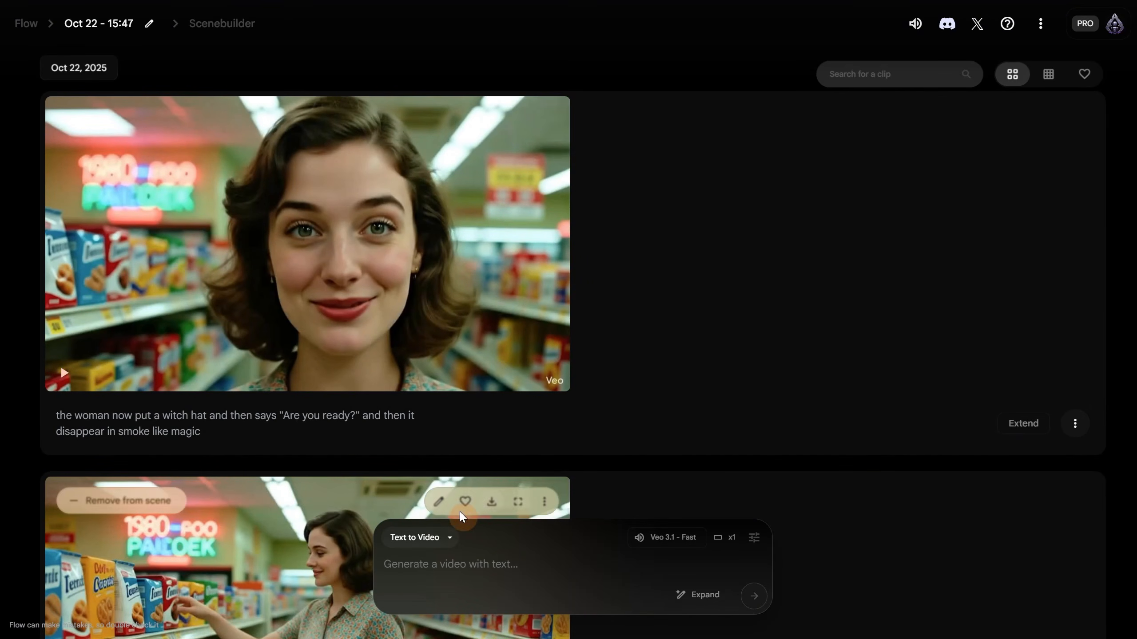
- Switch to Ingredients to Video mode and add the woman image as the first ingredient
left_click(414, 537)
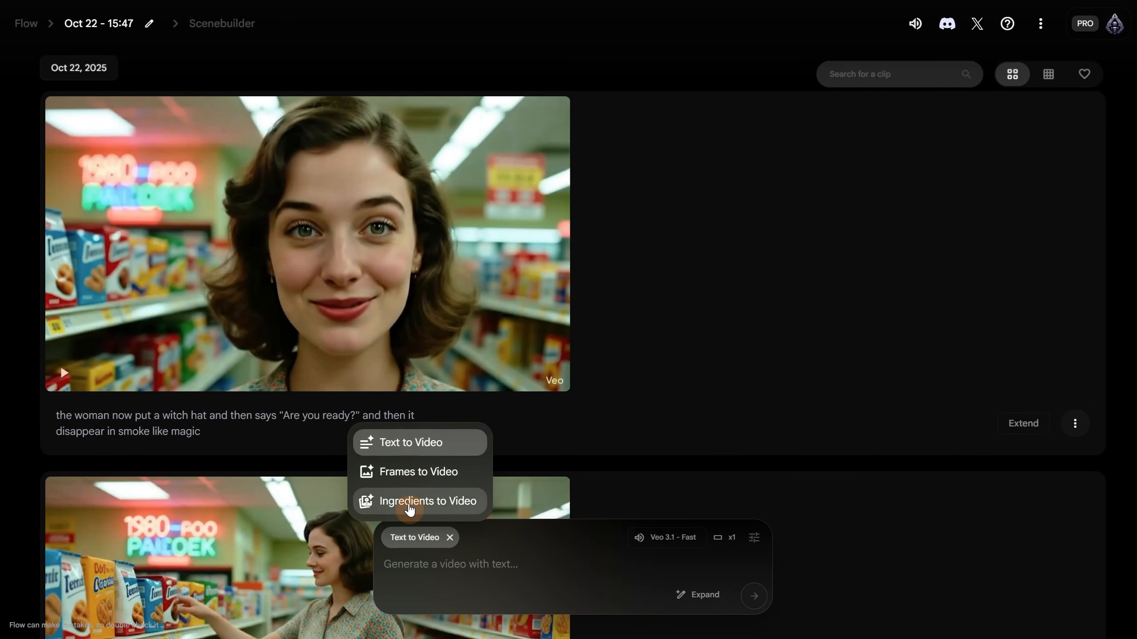
left_click(410, 508)
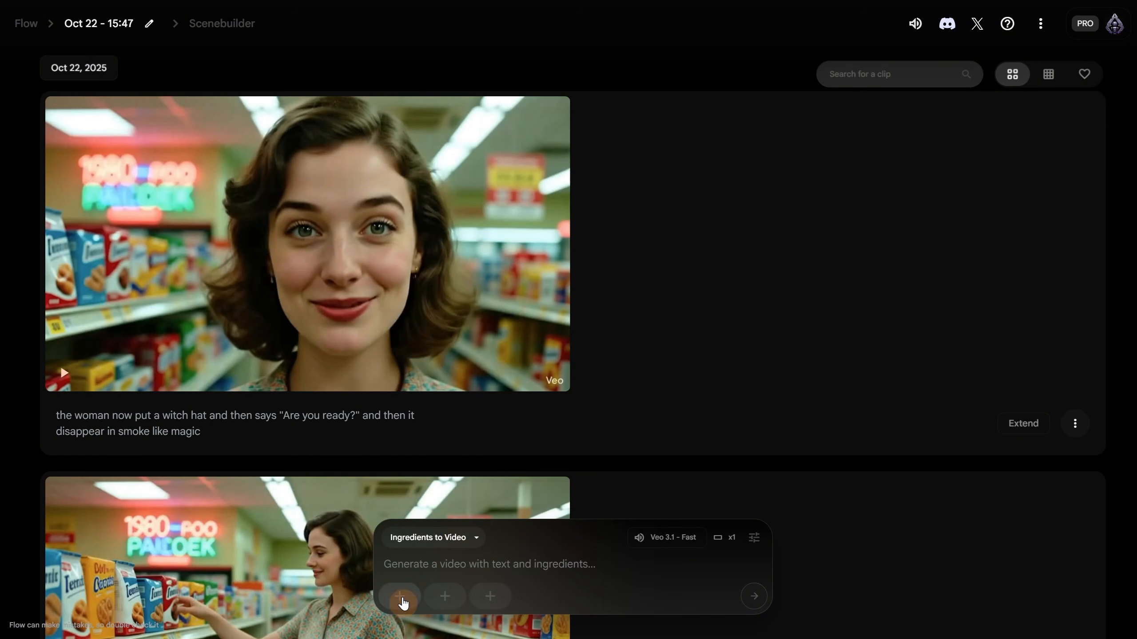
left_click(399, 596)
left_click(434, 222)
double_click(295, 150)
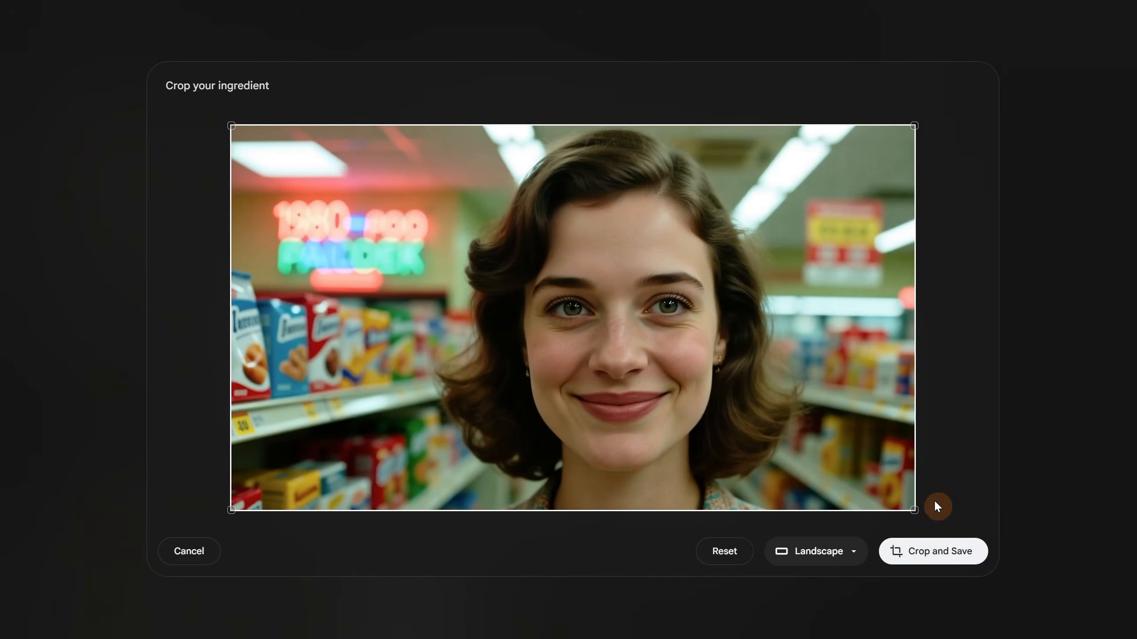
left_click(933, 555)
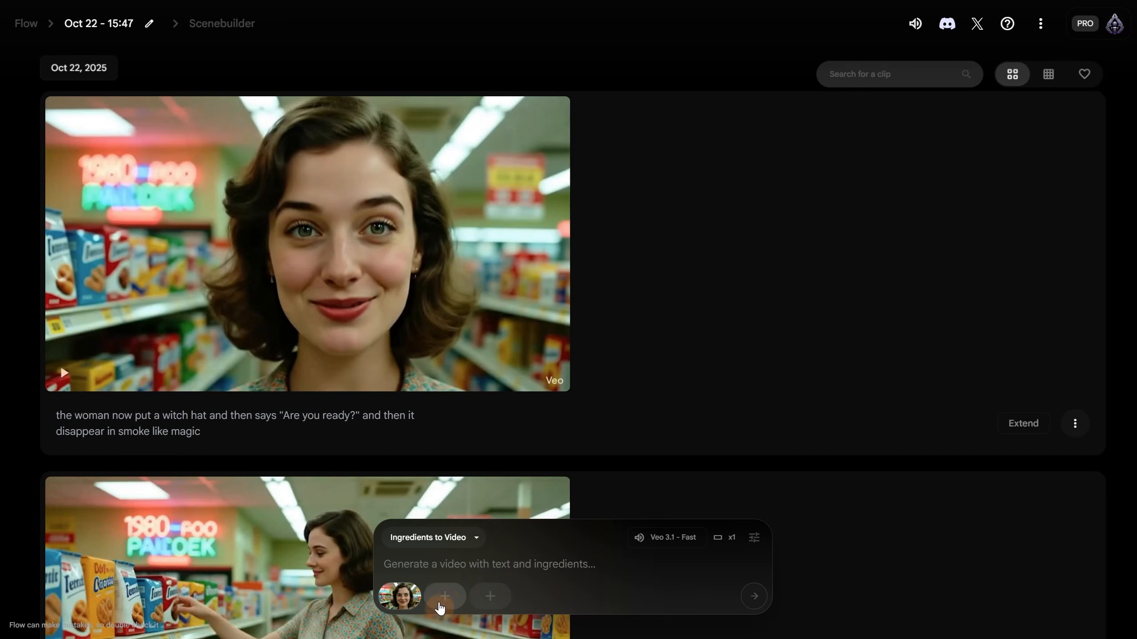
- Add the beach and monkey images as ingredients and generate with the 'Welcome to paradise' prompt
left_click(445, 596)
left_click(427, 223)
double_click(156, 166)
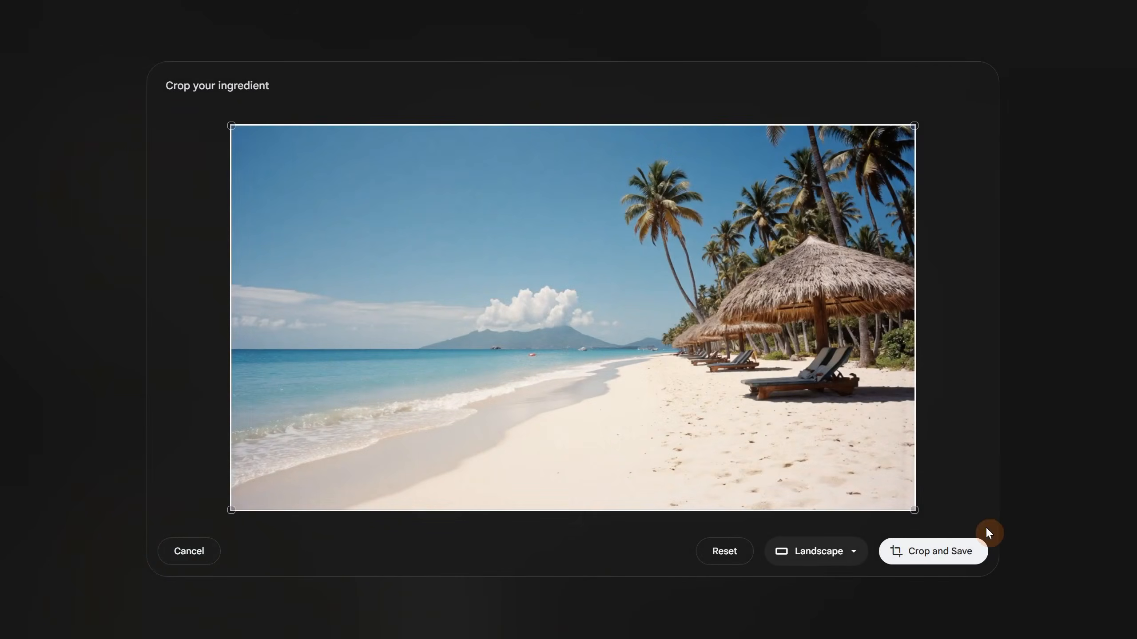
left_click(956, 557)
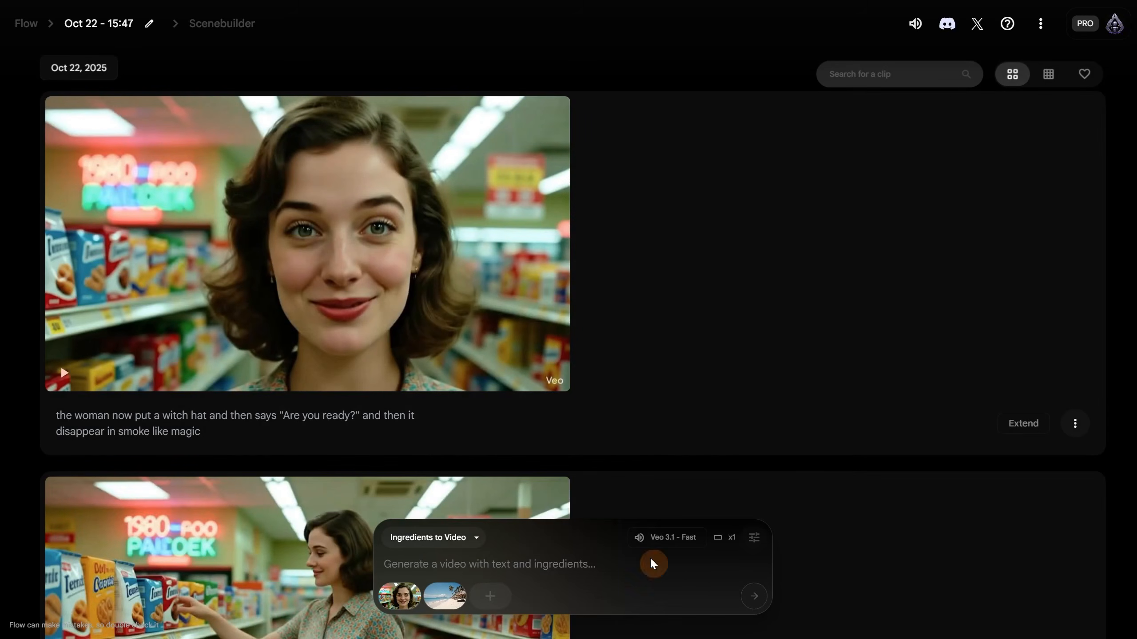
left_click(490, 595)
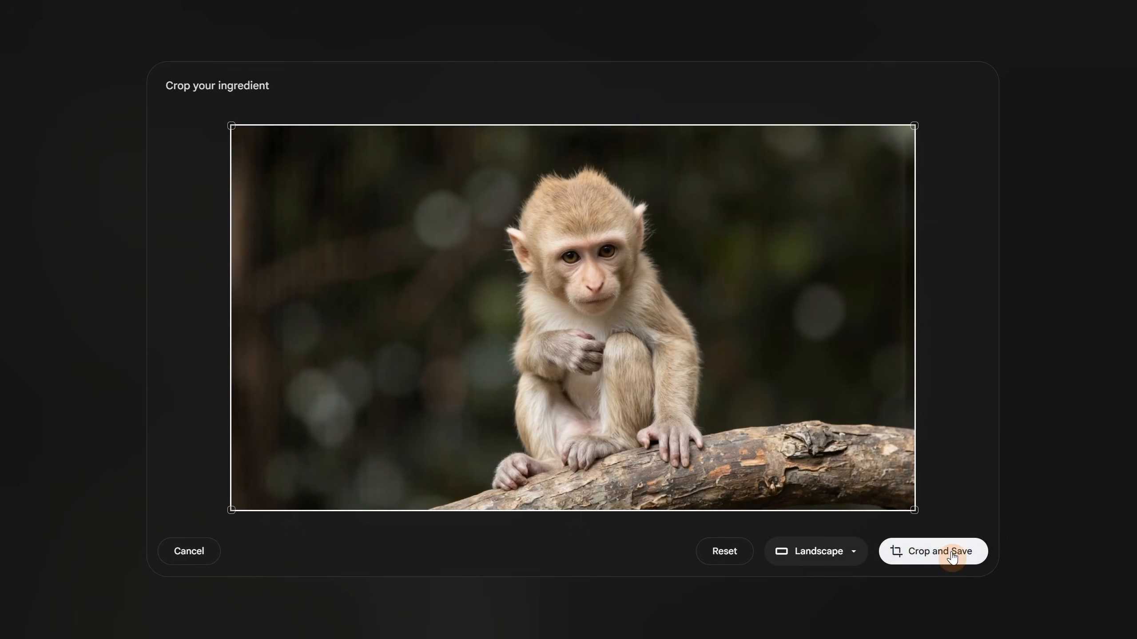
left_click(954, 555)
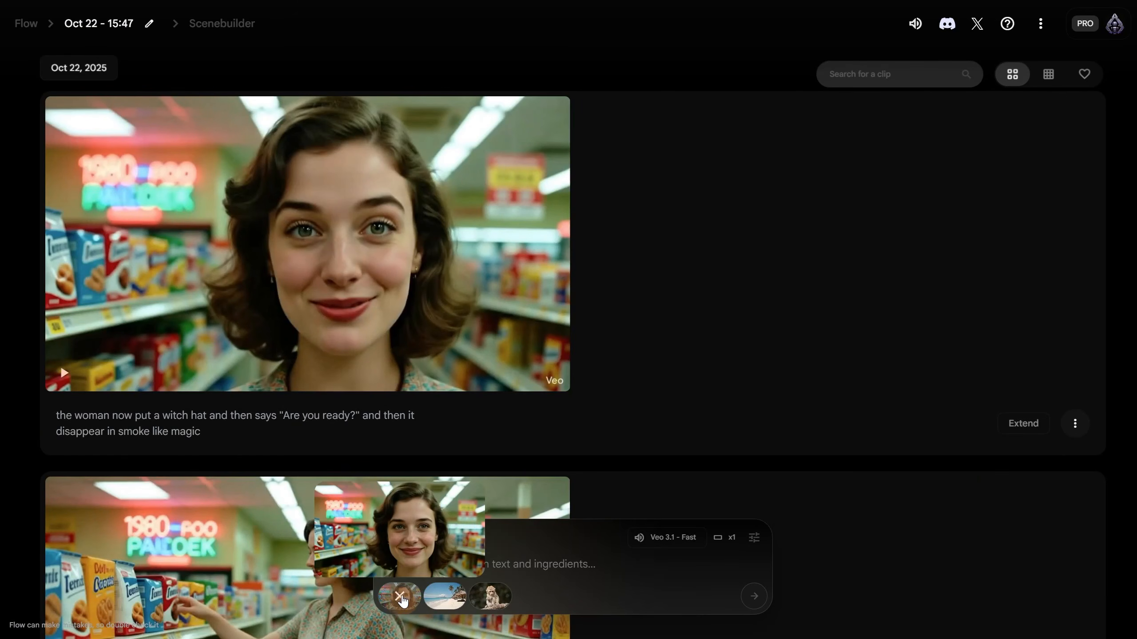
type("etro summer vibe, cinematic scene, the woman says \"Welcome to paradise\"")
left_click(754, 596)
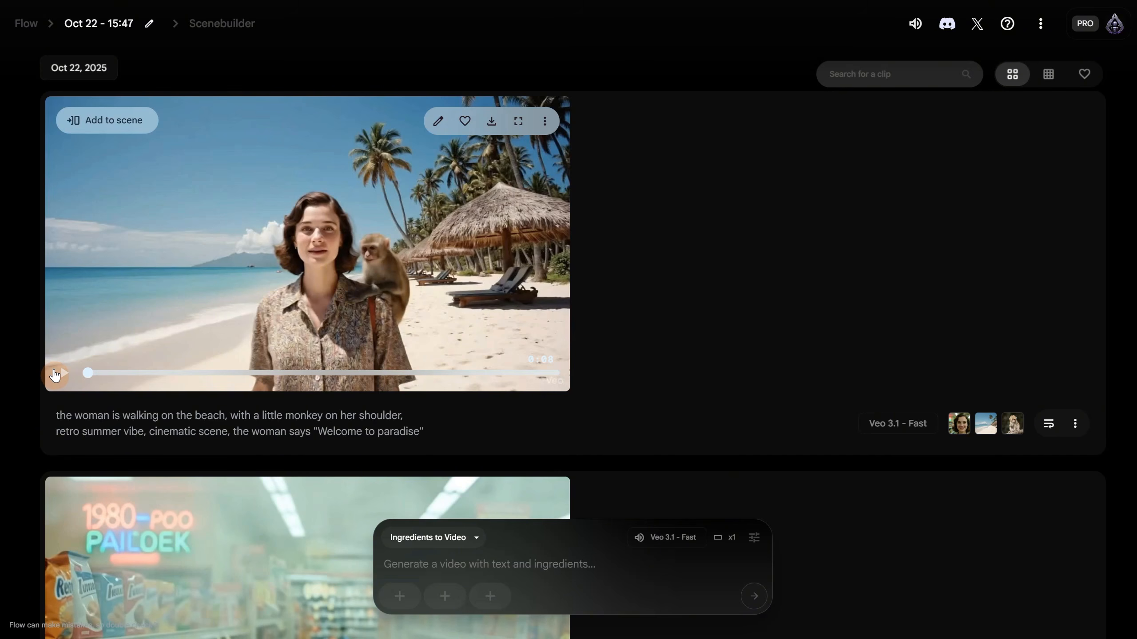
- Play the new beach-and-monkey clip, add it to the scene, and open the scene builder
left_click(54, 375)
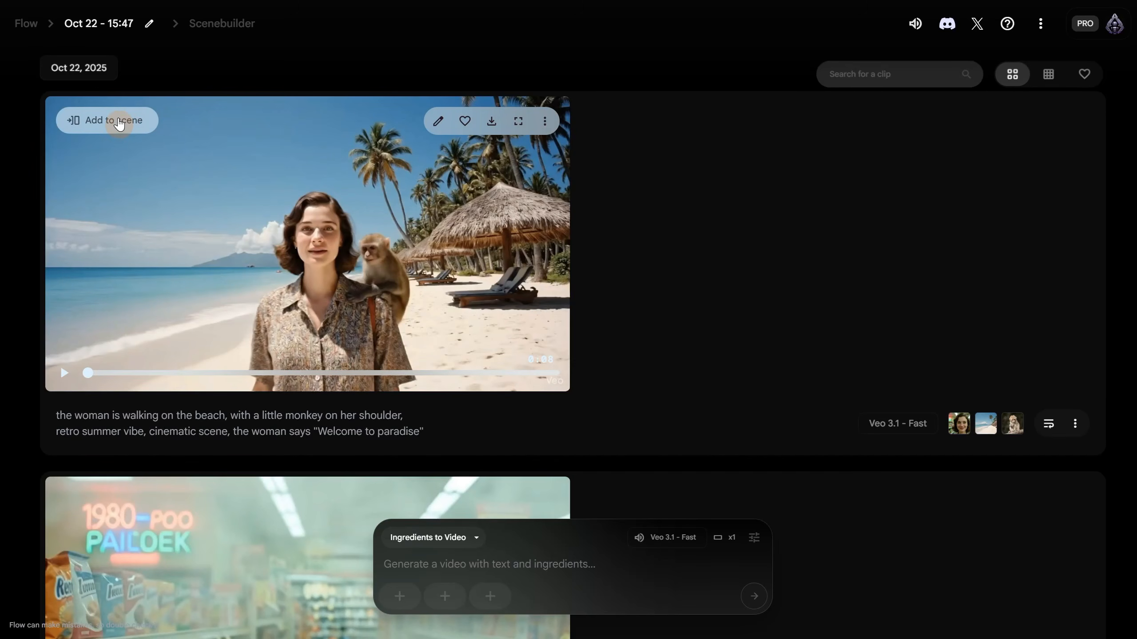
left_click(120, 124)
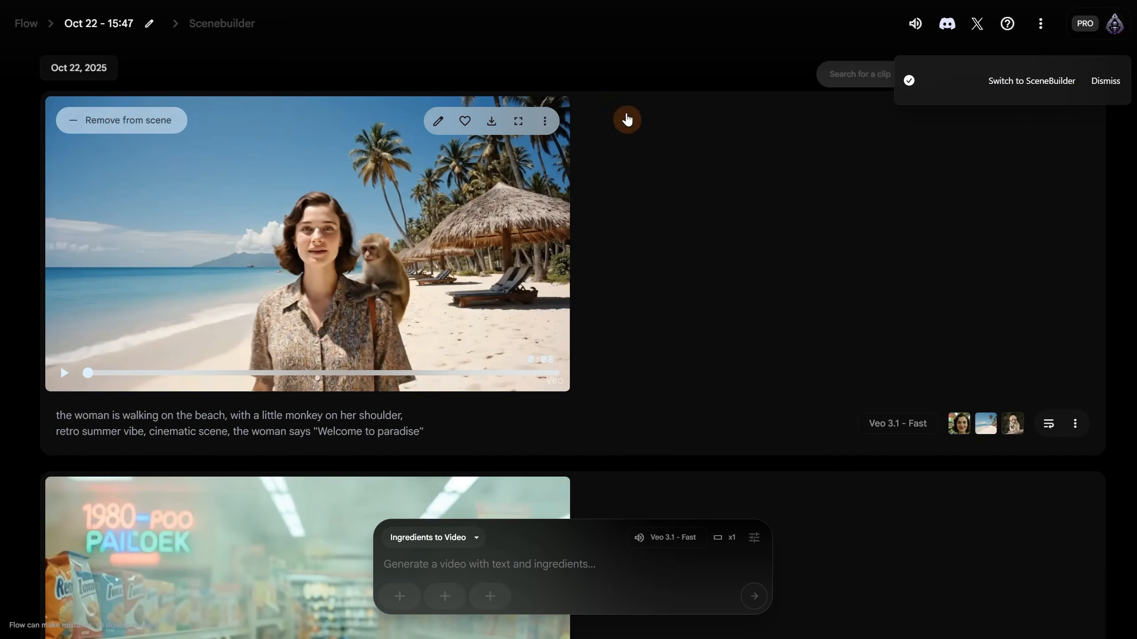
left_click(1021, 80)
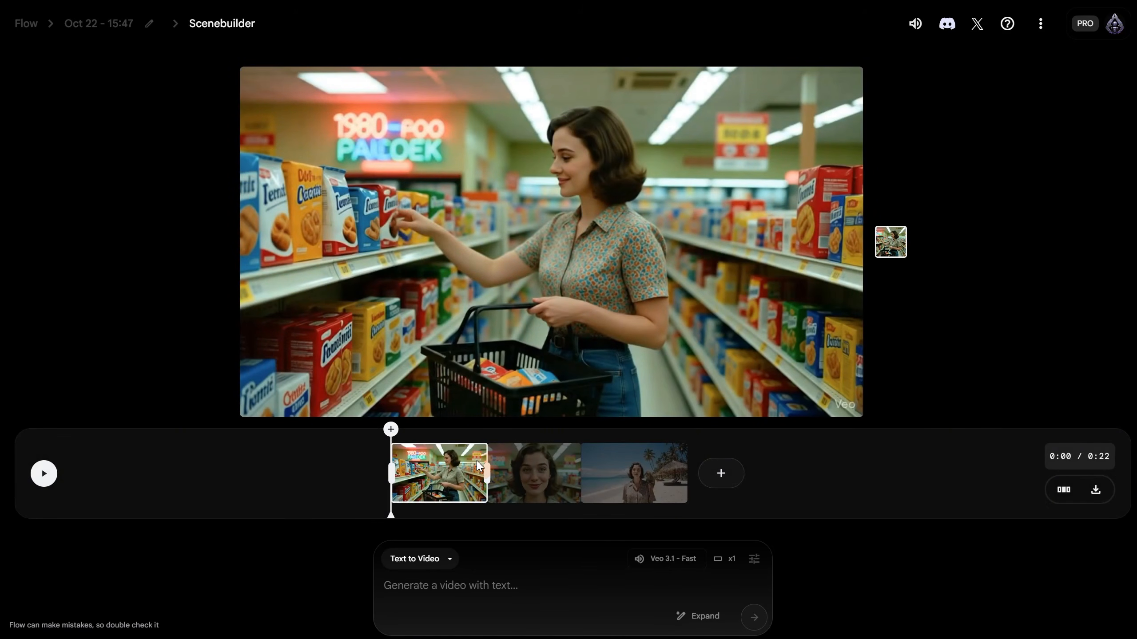
- Remove the supermarket and close-up clips, then trim the beach clip to 0:02 and play it
left_click(659, 476)
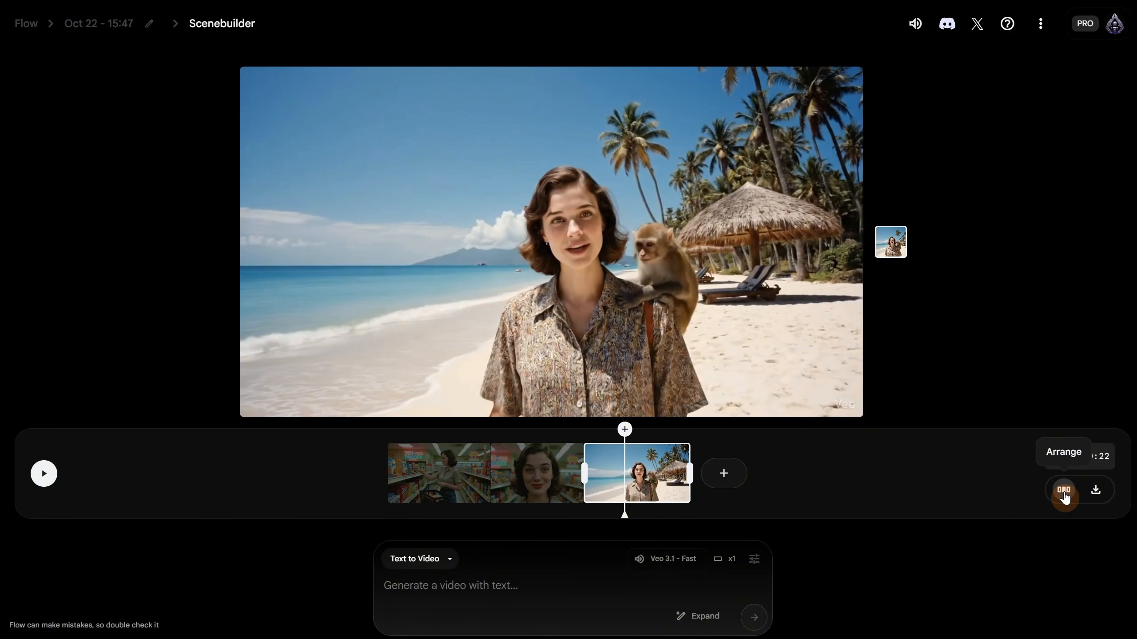
left_click(1064, 492)
left_click(623, 442)
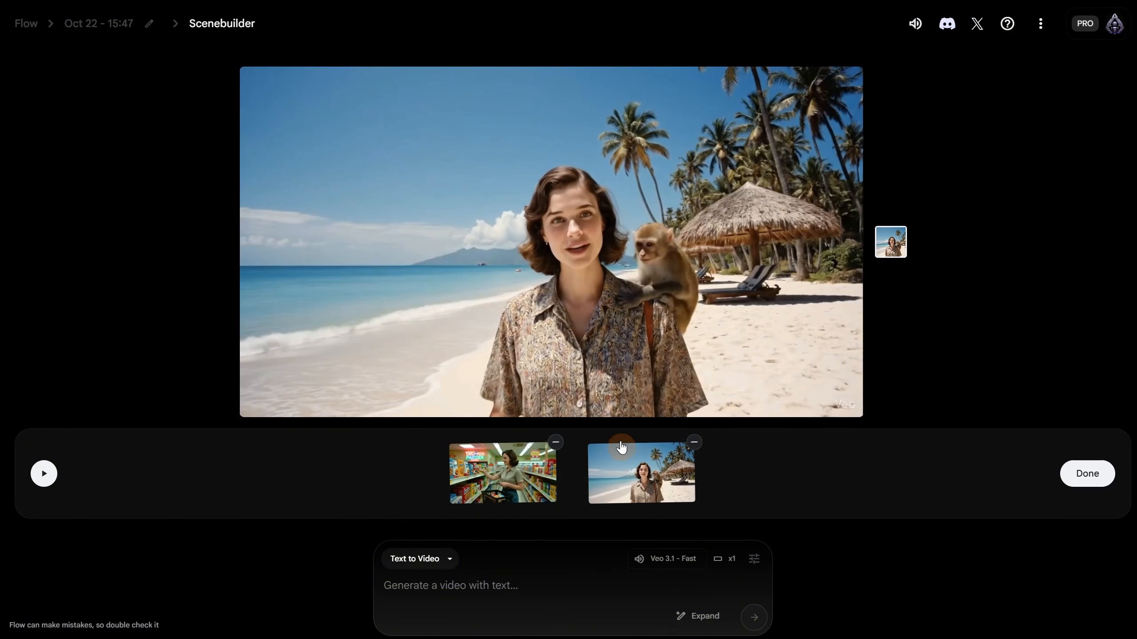
left_click(559, 444)
left_click(1092, 476)
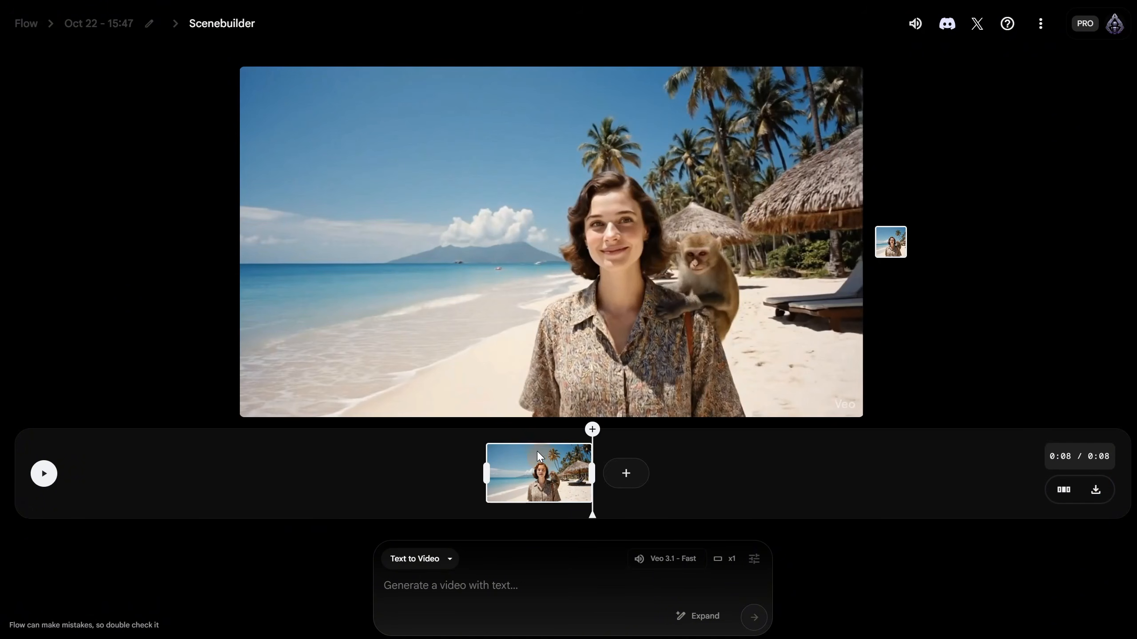
left_click_drag(573, 469, 515, 468)
left_click(44, 473)
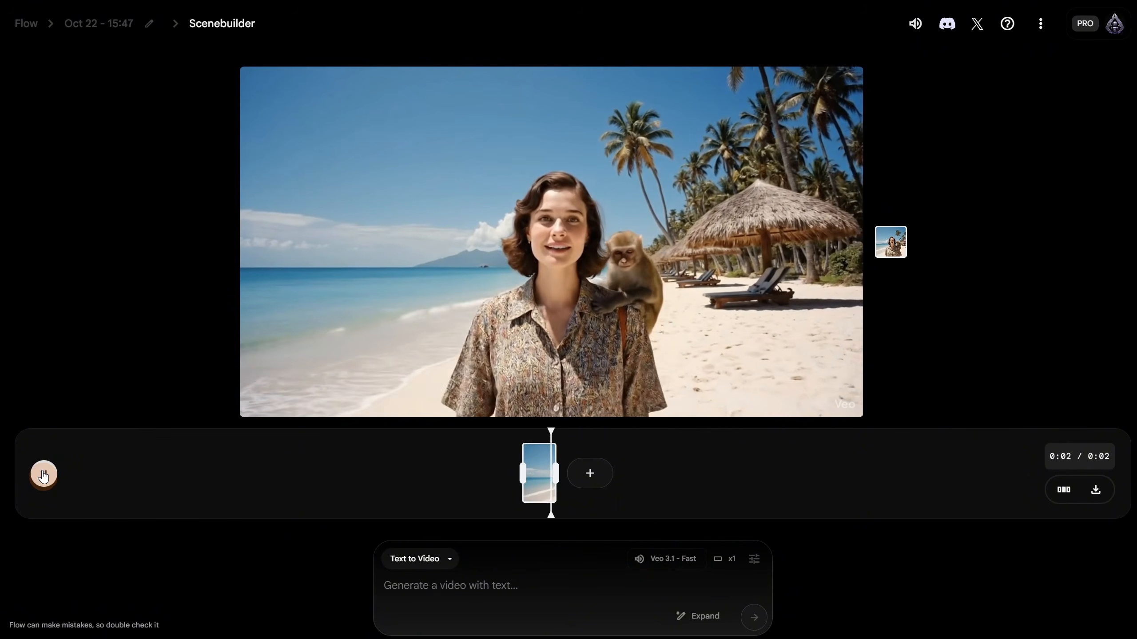
- Submit the wave-splash prompt as a Jump to shot, which triggers the Fast-model warning
left_click(587, 476)
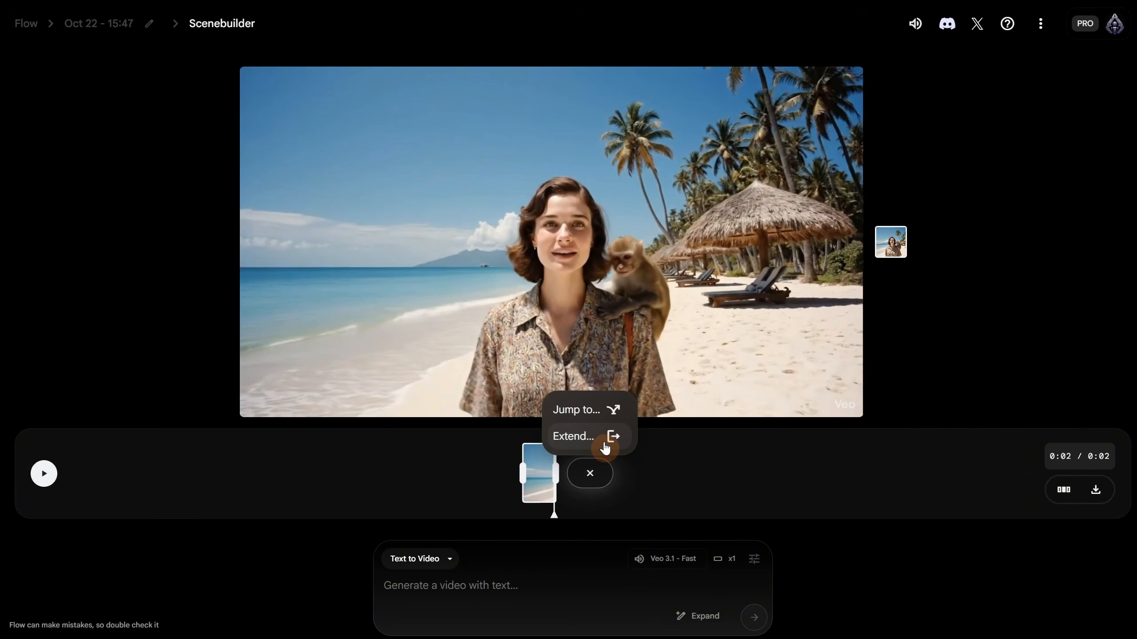
left_click(603, 443)
left_click(427, 560)
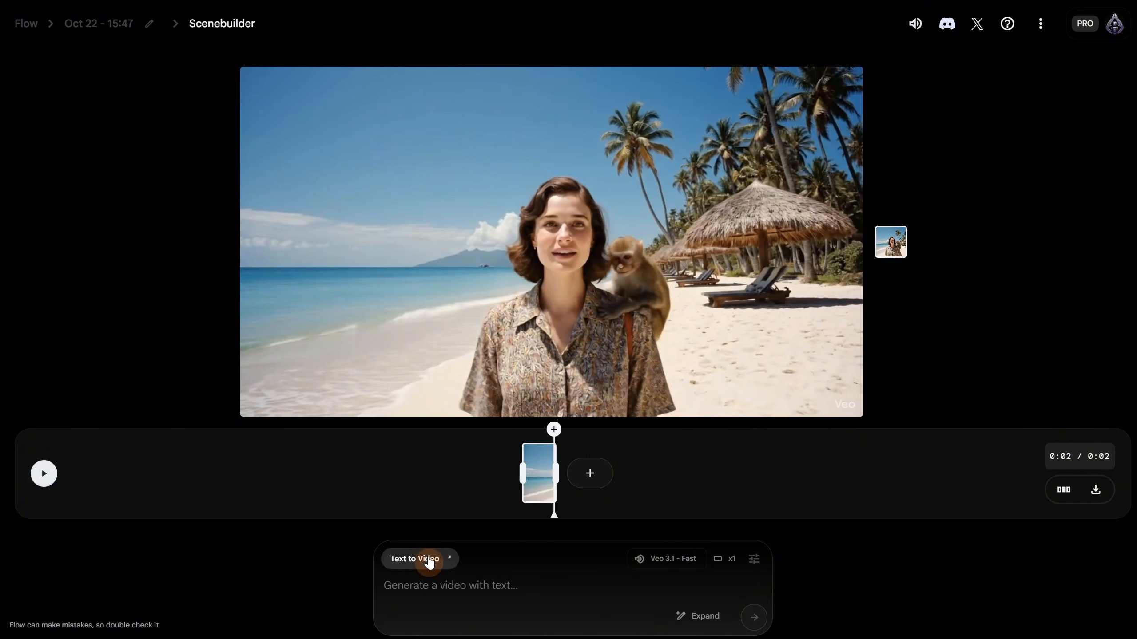
left_click(587, 475)
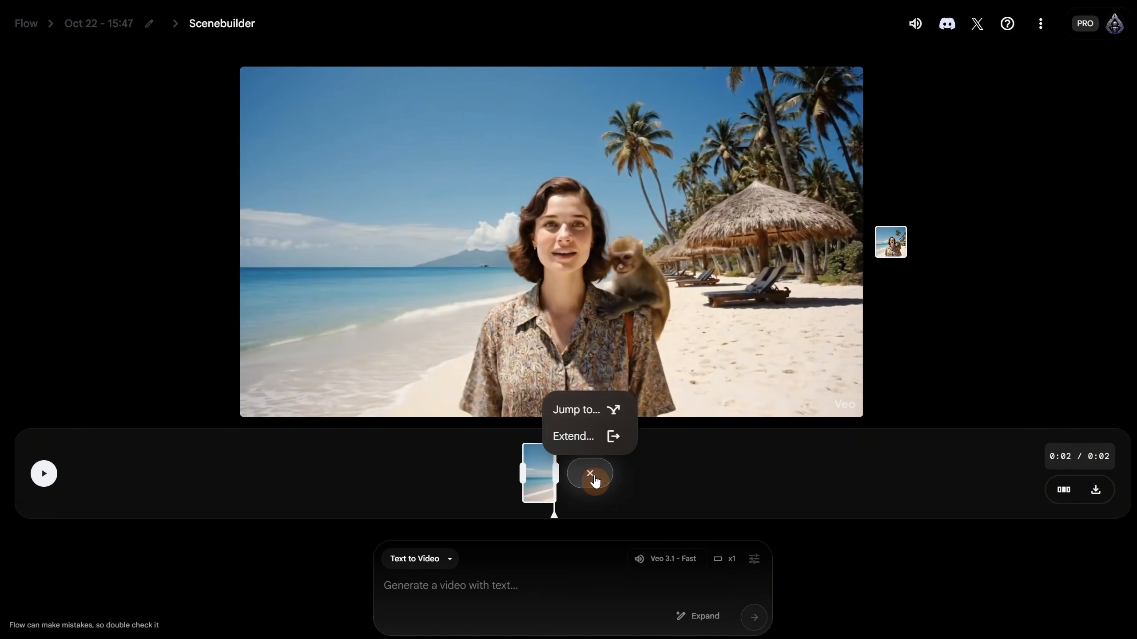
left_click(600, 410)
left_click(432, 591)
type("a wave comes and d")
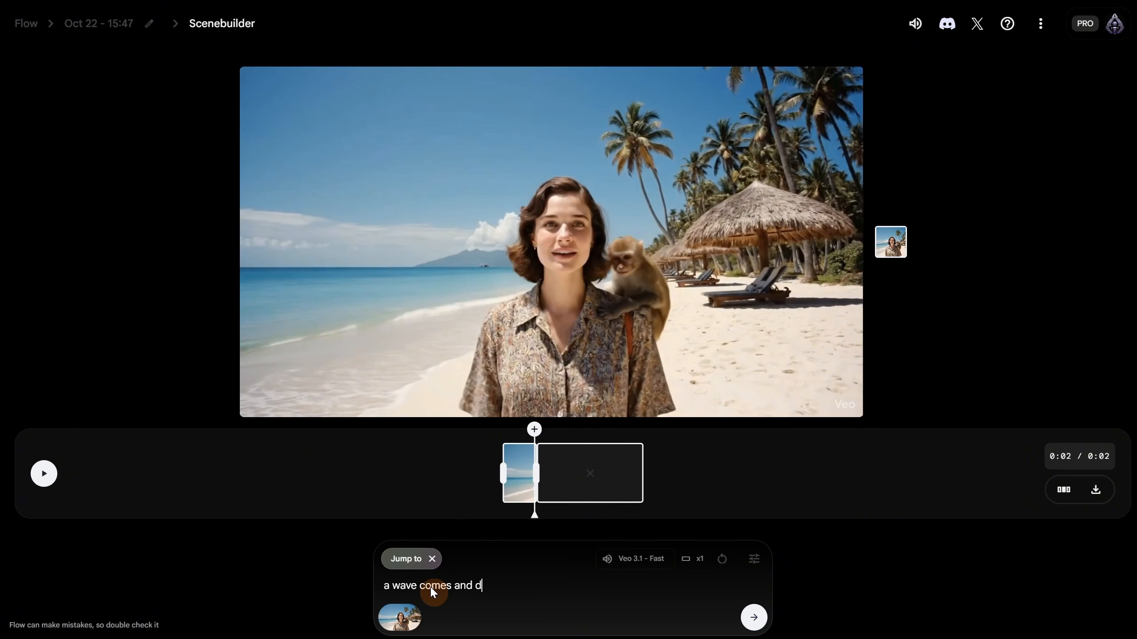
type("oes a big splash, the woma")
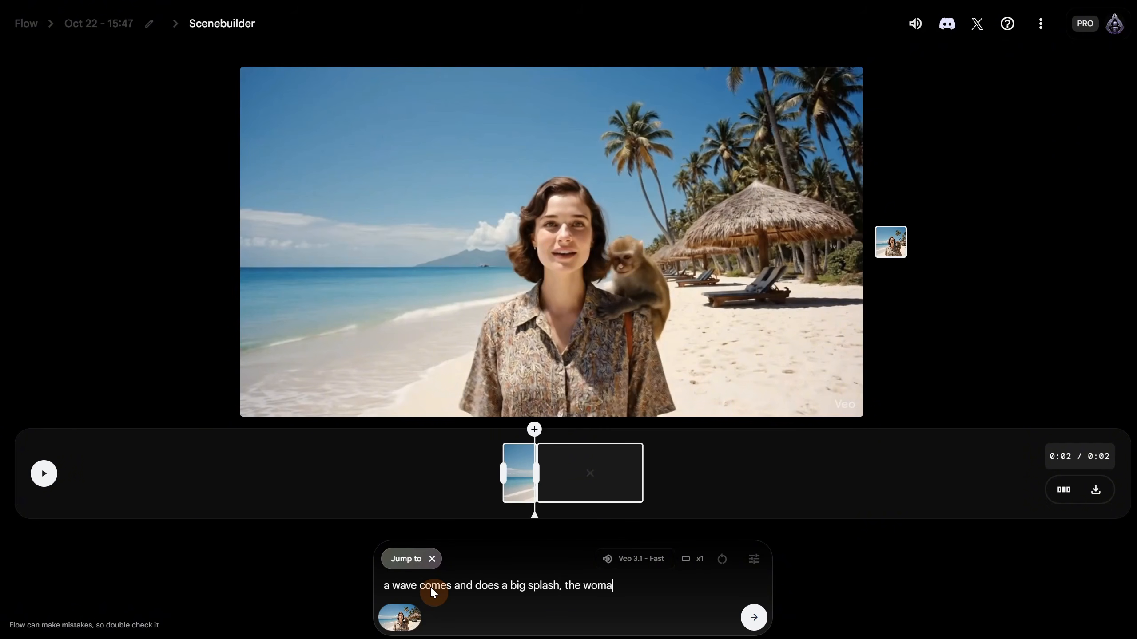
type("n is now all wet and the monkey run away")
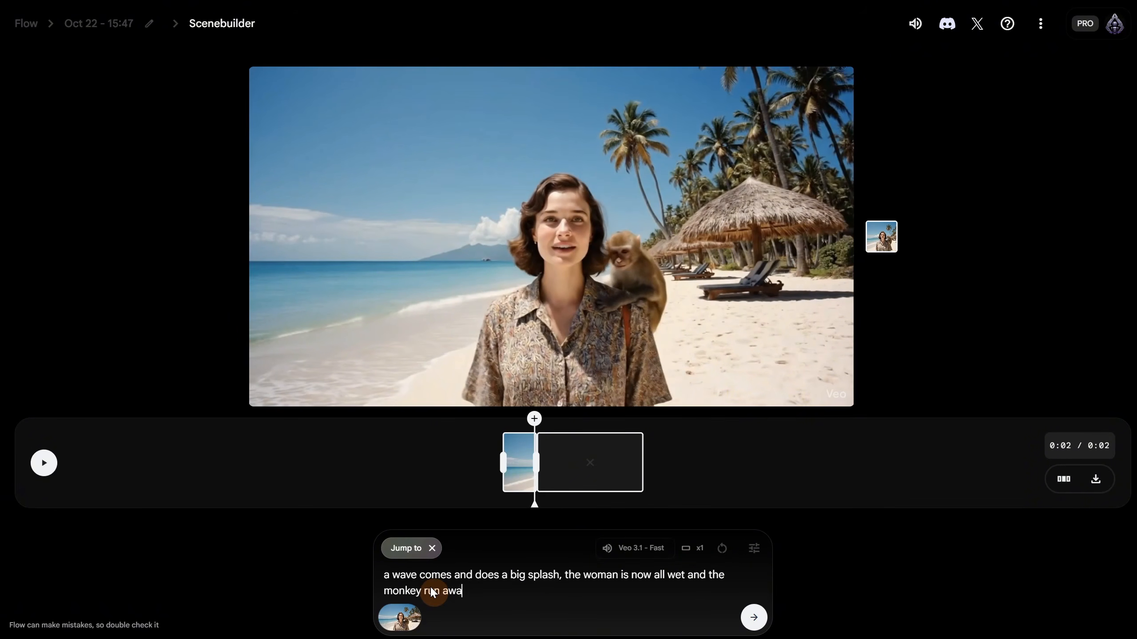
left_click(755, 619)
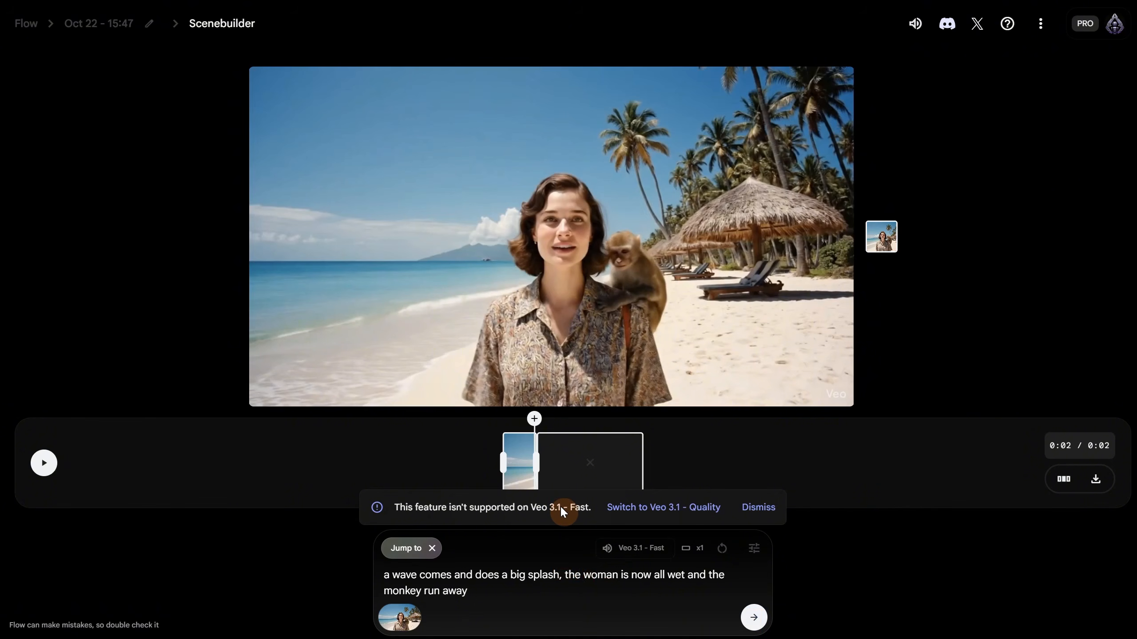
left_click(768, 511)
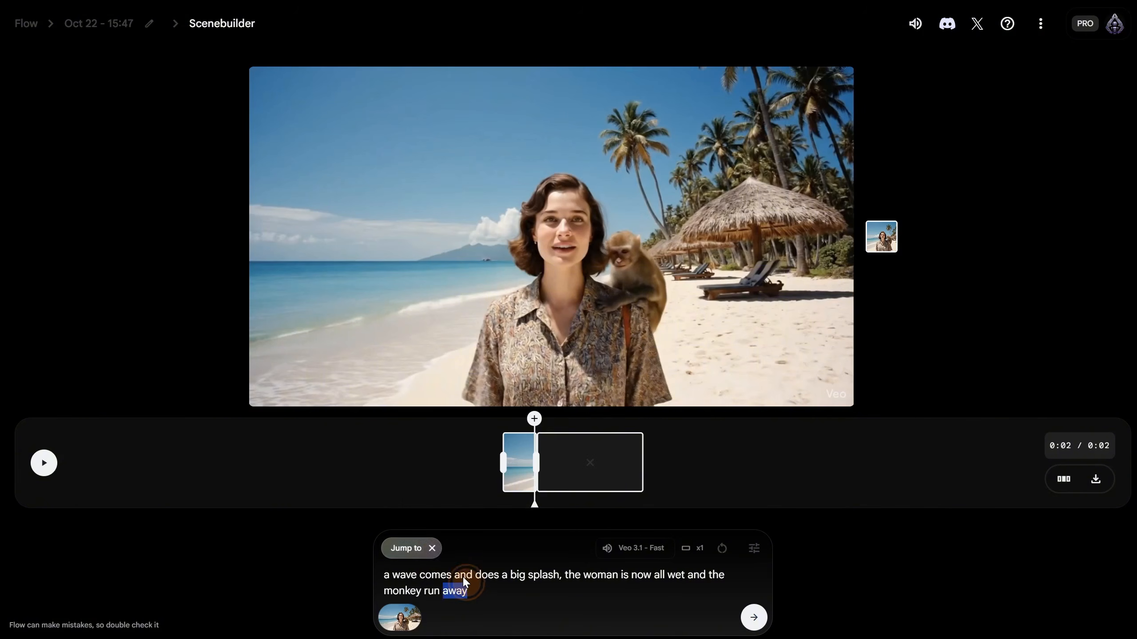
- Switch the next shot to Extend and generate the wave-splash extension of the beach clip
left_click(432, 548)
left_click(588, 464)
left_click(581, 426)
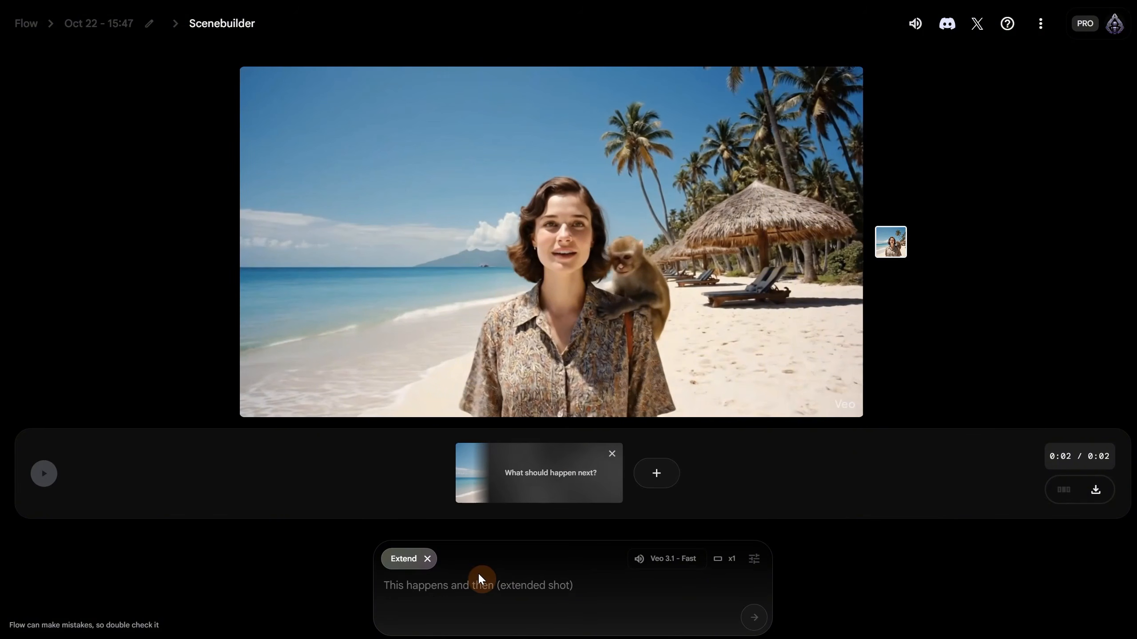
left_click(754, 618)
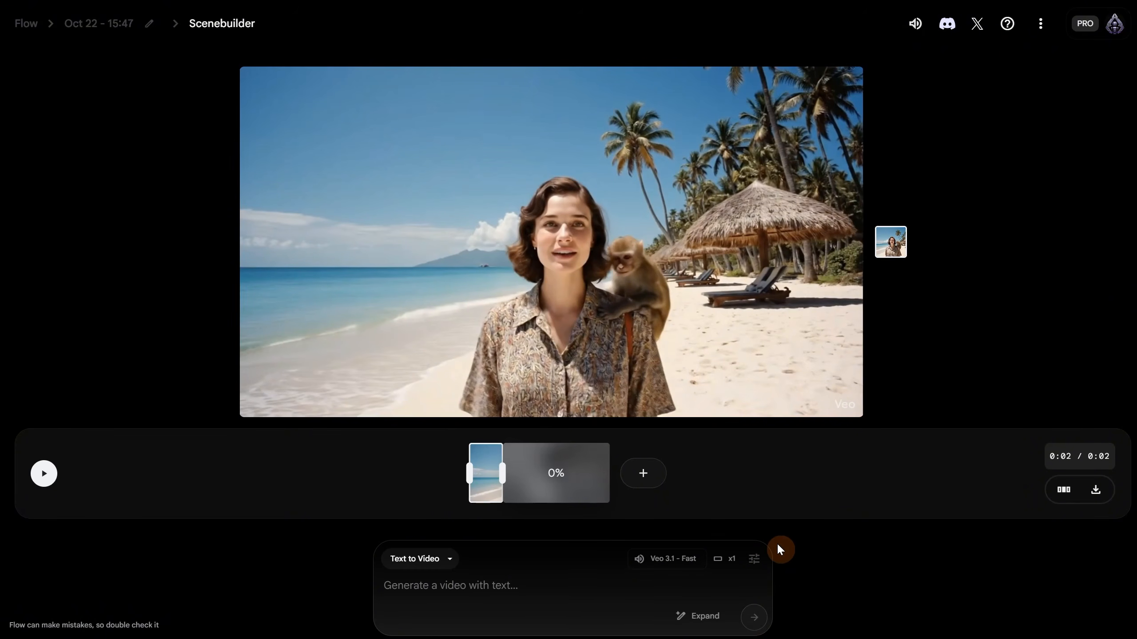
- Play the extended 0:09 beach scene, then go back to the clip list
left_click(43, 473)
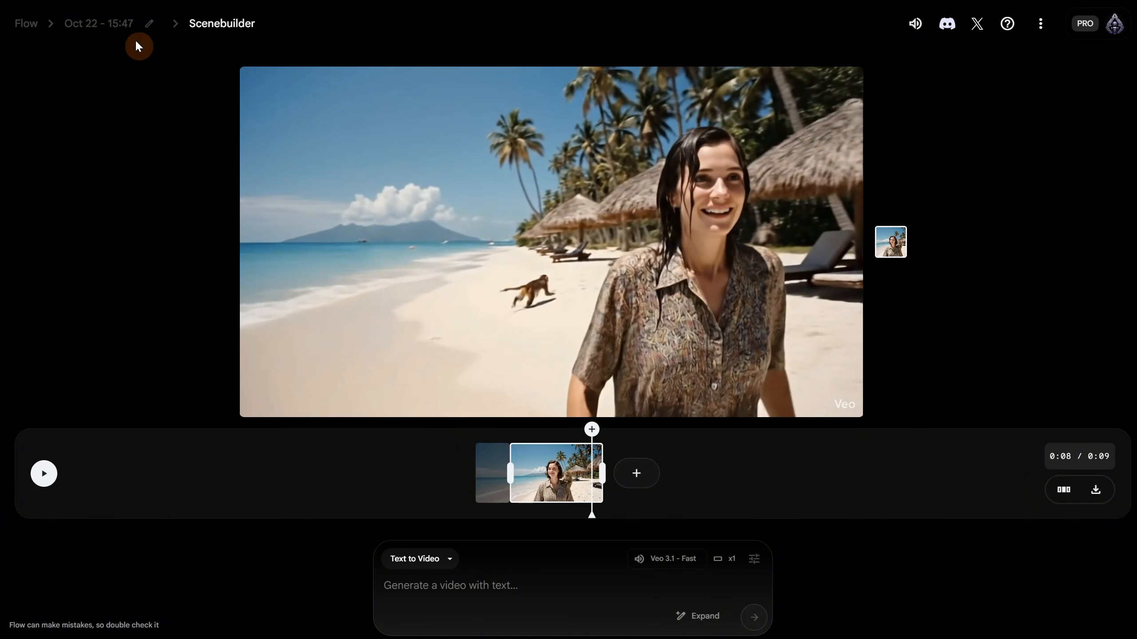
left_click(102, 30)
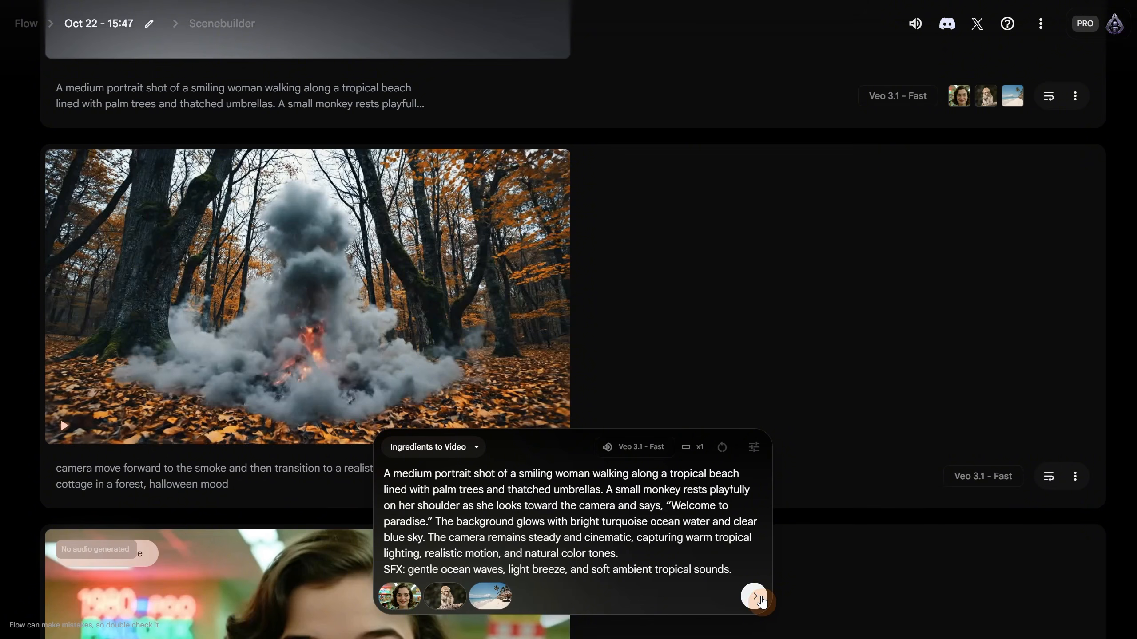
- Regenerate the beach-and-monkey clip from the reused prompt and ingredients, then add it to the scene
left_click(755, 597)
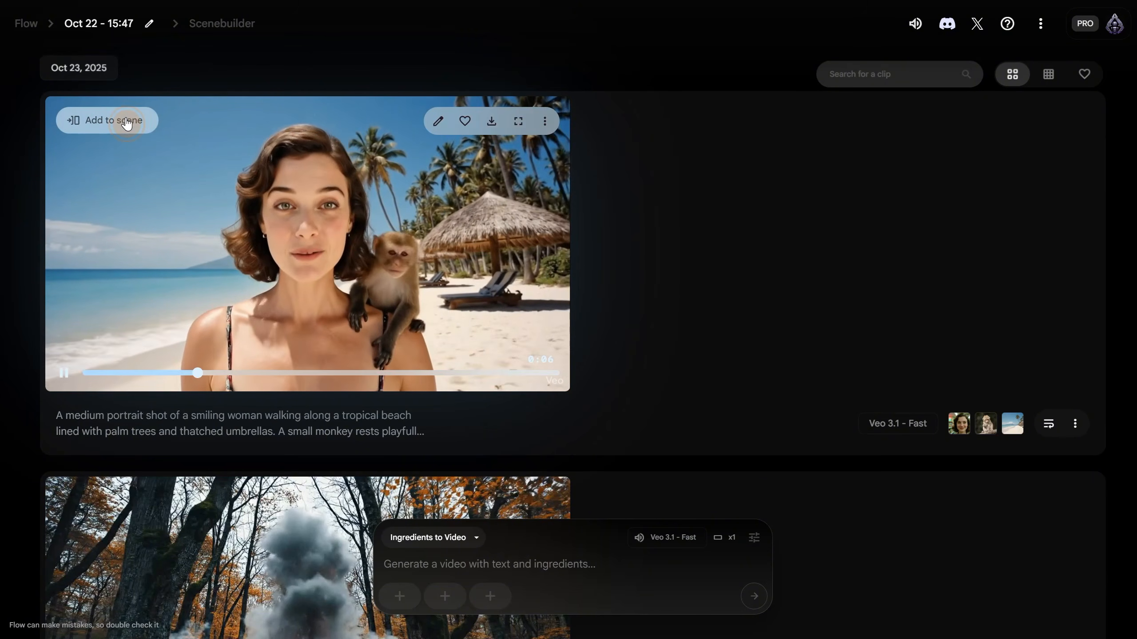
left_click(127, 123)
- Keep only the beach-and-monkey clip in the Scenebuilder timeline
left_click(1038, 79)
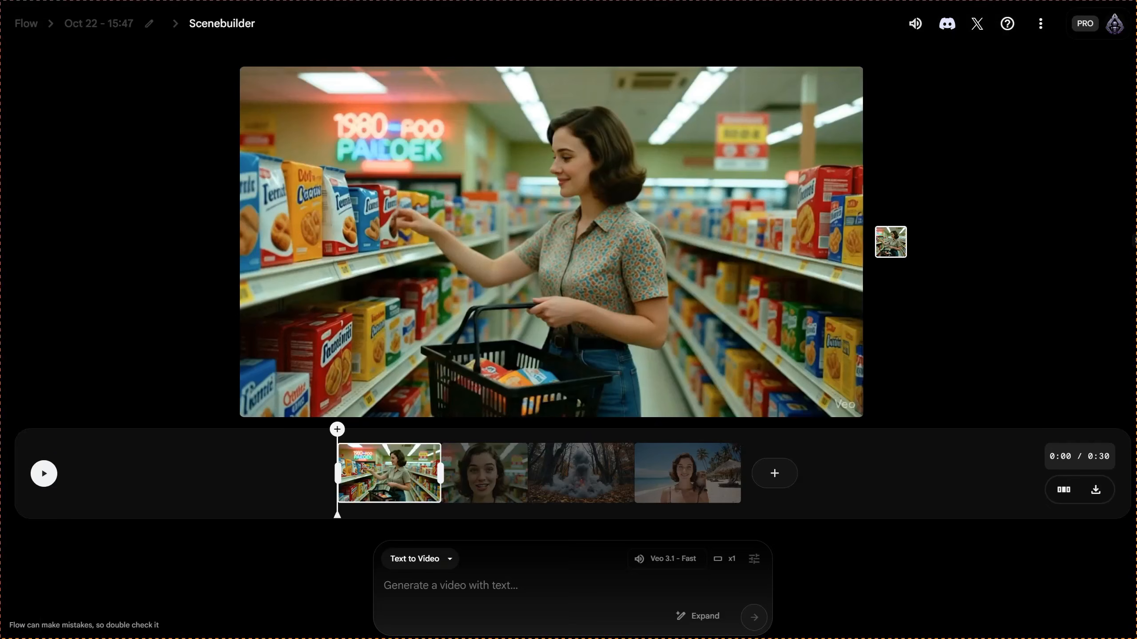
left_click(1061, 490)
left_click(1084, 472)
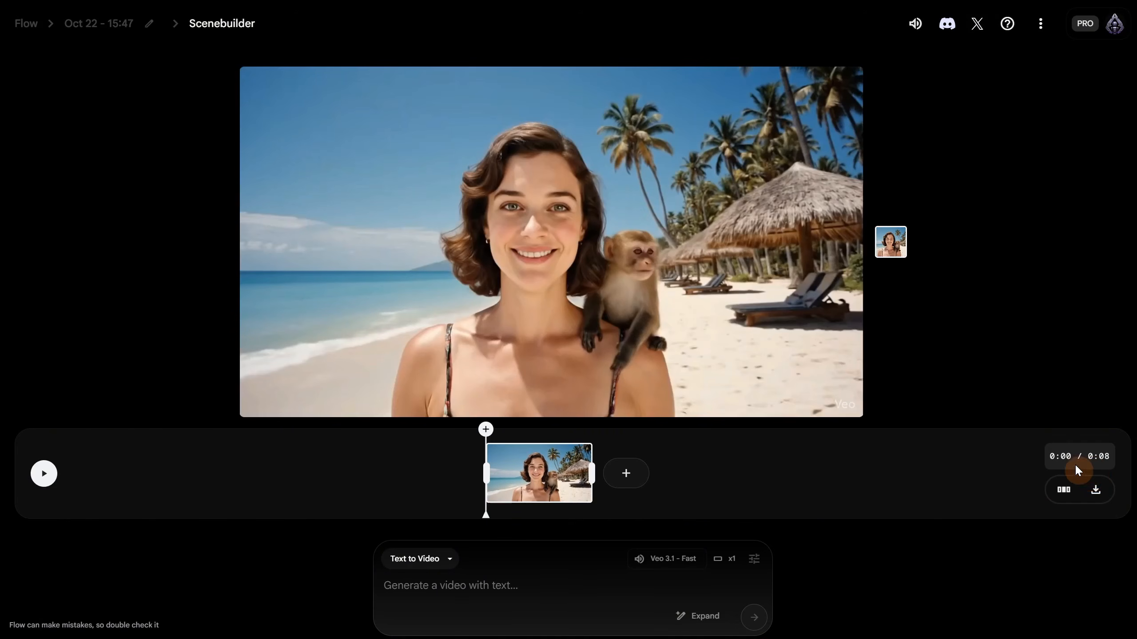
- Request an Extend shot with the pasted wave-splash prompt, which fails on high demand
left_click(625, 475)
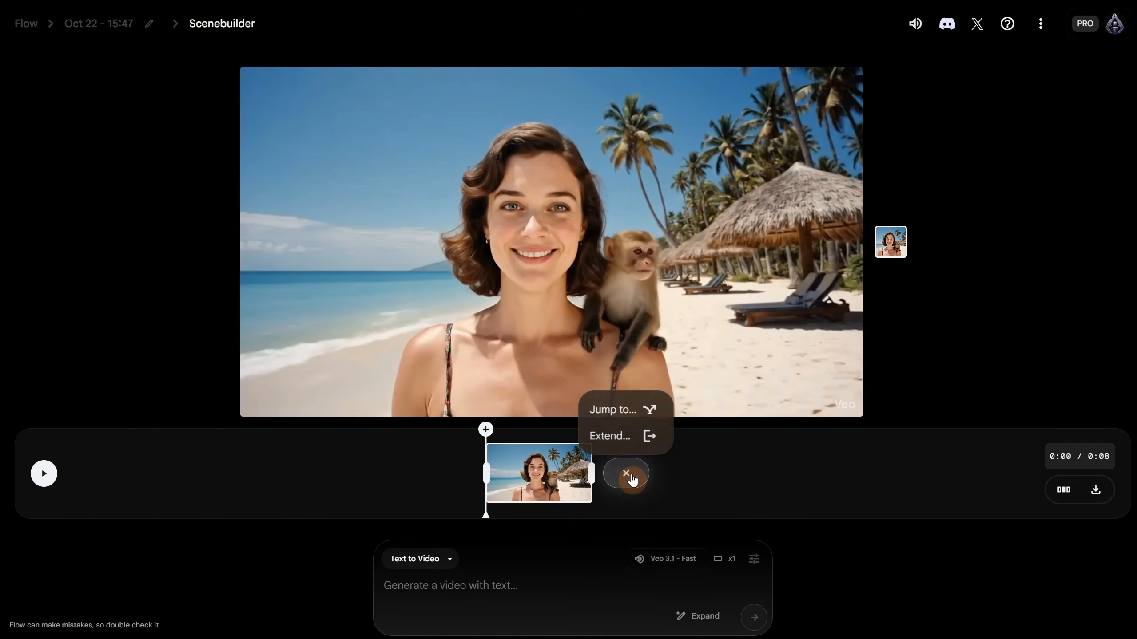
left_click(619, 437)
left_click(492, 586)
type("A medium portrait shot of the woman on the tropical beach as a sudden large ocean wave crashes against her, creating a dramatic splash. She laughs in surprise, her hair and clothes now soaked with seawater. The small monkey on her shoulder jumps off and runs away along the sand. Sunlight glistens on the flying water droplets and wet surfaces. The camera stays steady and cinematic, capturing the motion in realistic slow detail with bright tropical lighting and natural reflections. SFX: loud crashing wave, splashing water, the woman’s surprised laughter, monkey chattering, and ocean breeze.")
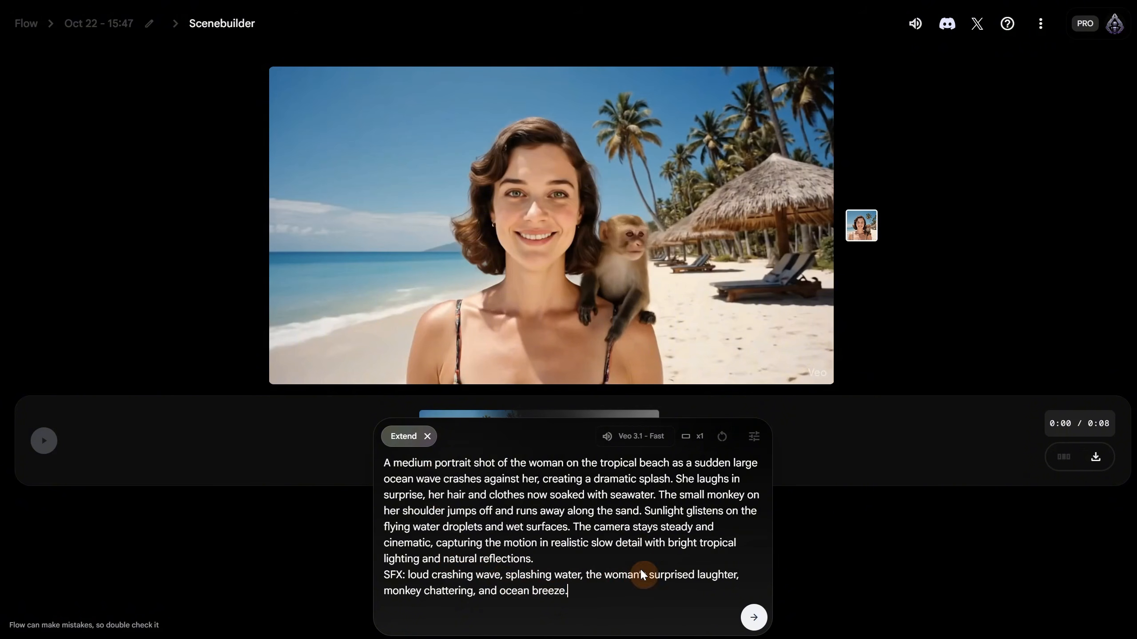
left_click(755, 620)
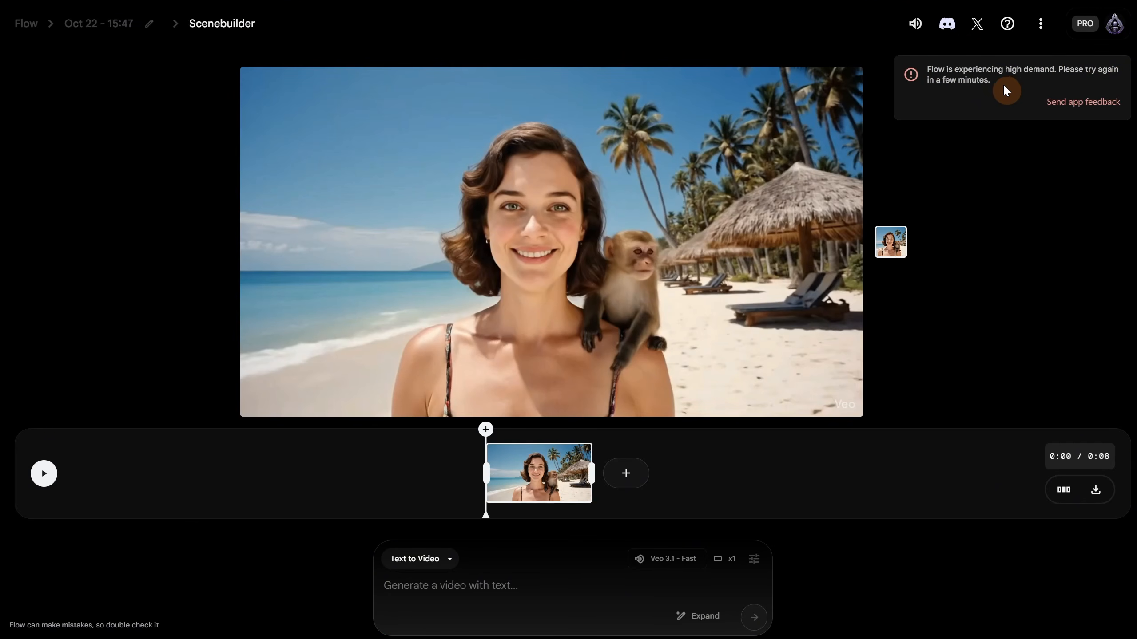
left_click(626, 474)
- Resend the pasted wave-splash Extend prompt, then scrub and play the resulting 0:15 scene
left_click(610, 436)
type("A medium close-up shot of the woman on the tropical beach as a sudden large ocean wave crashes against her, creating a dramatic splash. She laughs in surprise, her hair and clothes now soaked with seawater. The small monkey on her shoulder jumps off and runs away along the sand. Sunlight glistens on the flying water droplets and wet surfaces. The camera stays steady and cinematic, capturing the motion in realistic slow detail with bright tropical lighting and natural reflections. SFX: loud crashing wave, splashing water, the woman's surprised laughter, monkey chattering, and ocean breeze.")
left_click(754, 618)
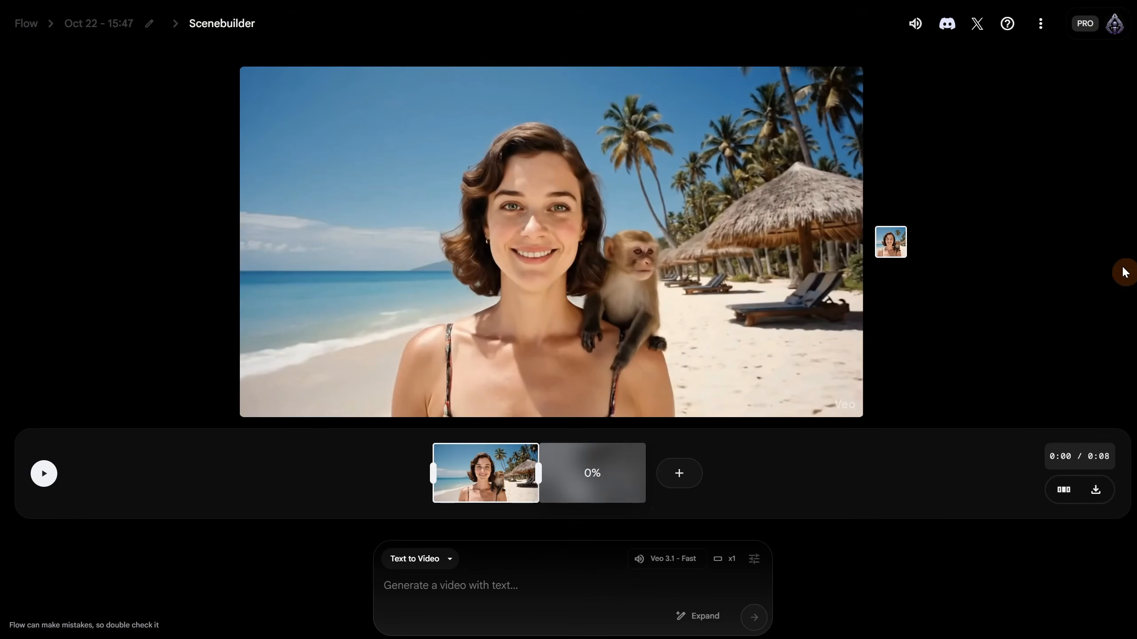
left_click(740, 345)
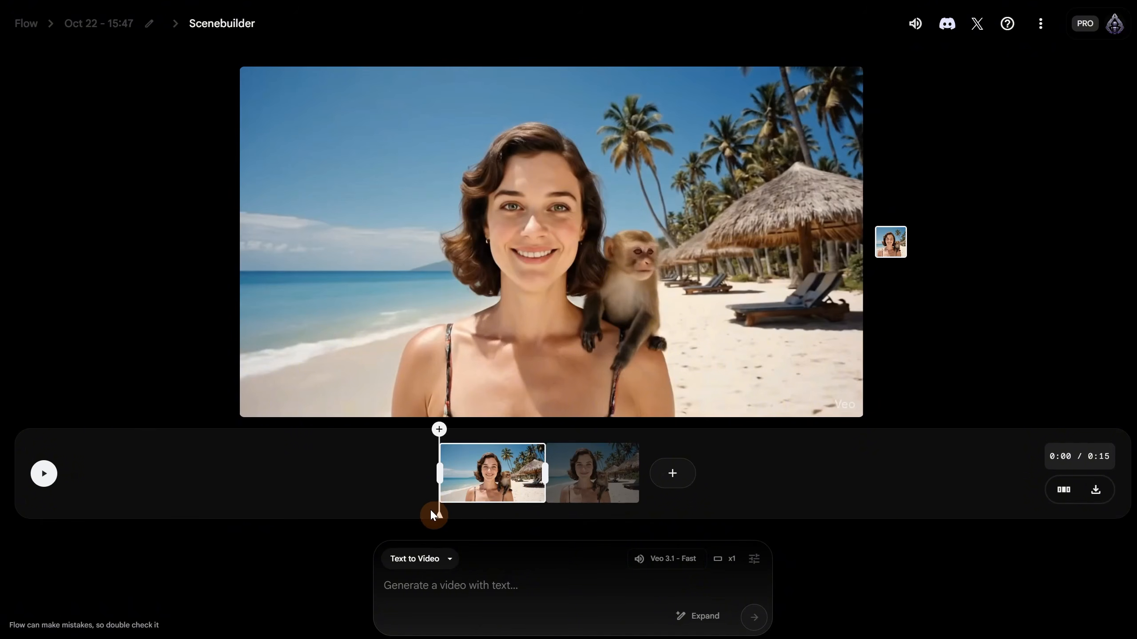
left_click_drag(433, 515, 527, 528)
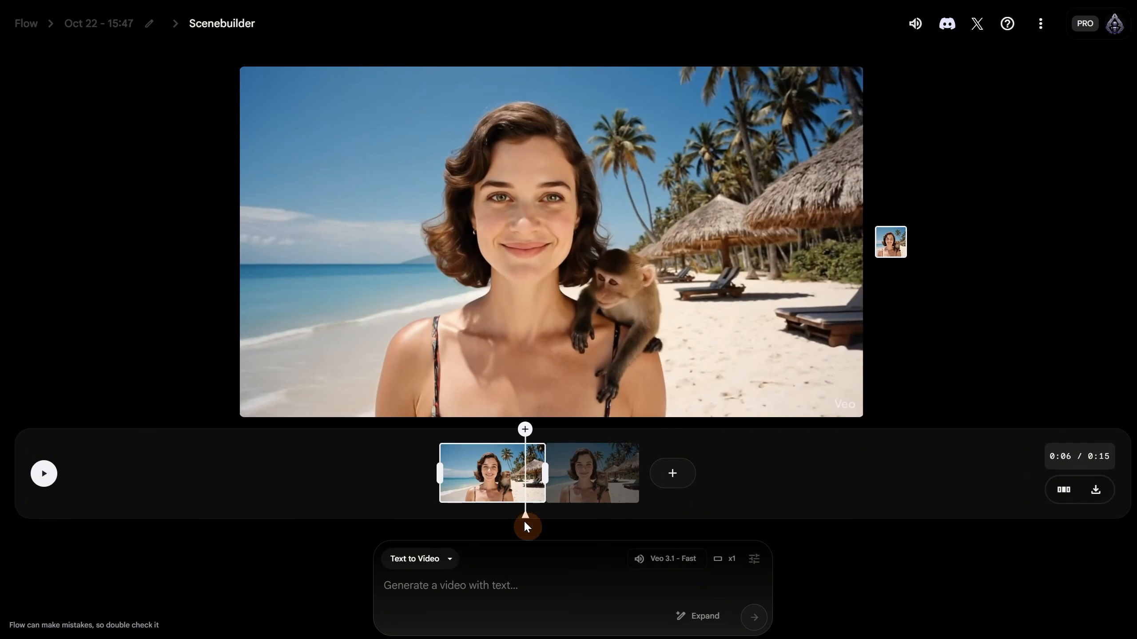
left_click(43, 475)
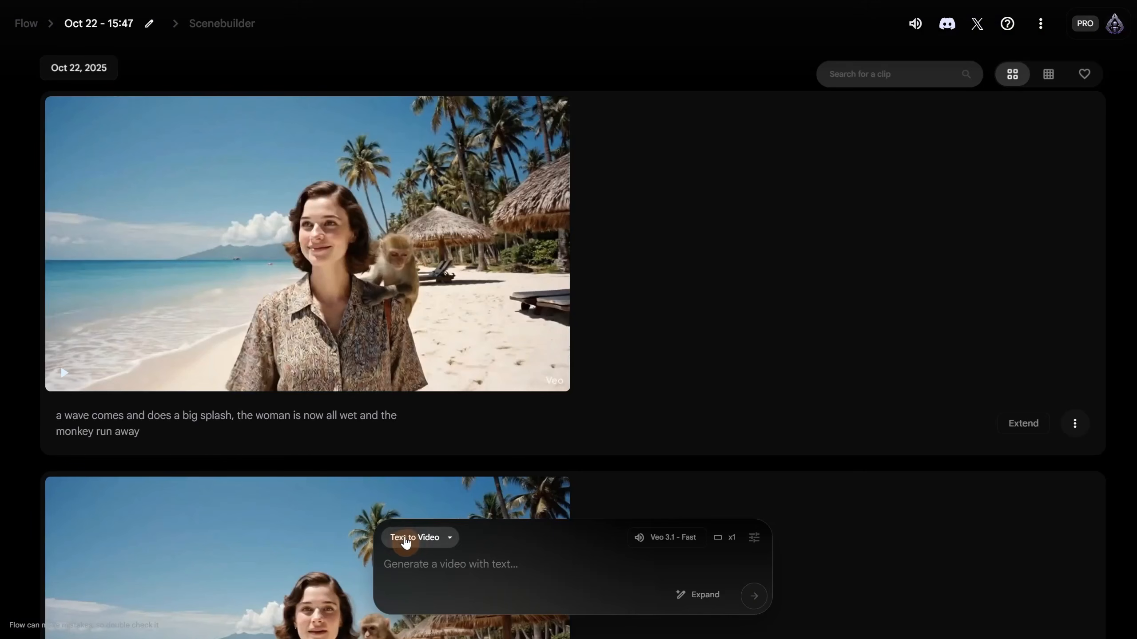
- Switch to Frames to Video and set the first alien bar image as the first frame
left_click(407, 537)
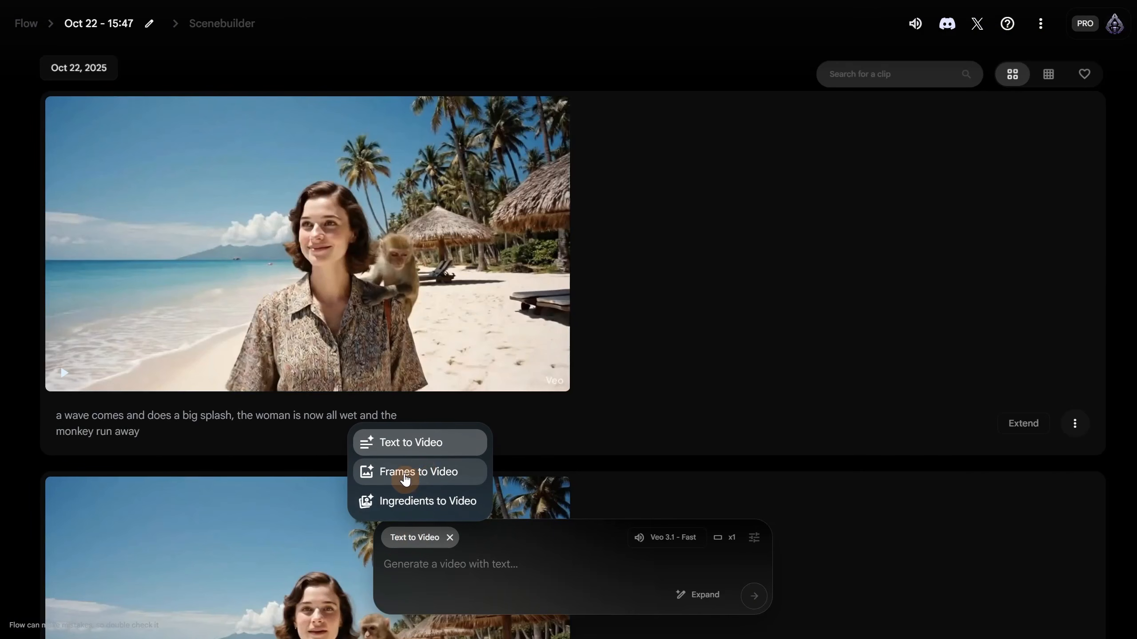
left_click(429, 479)
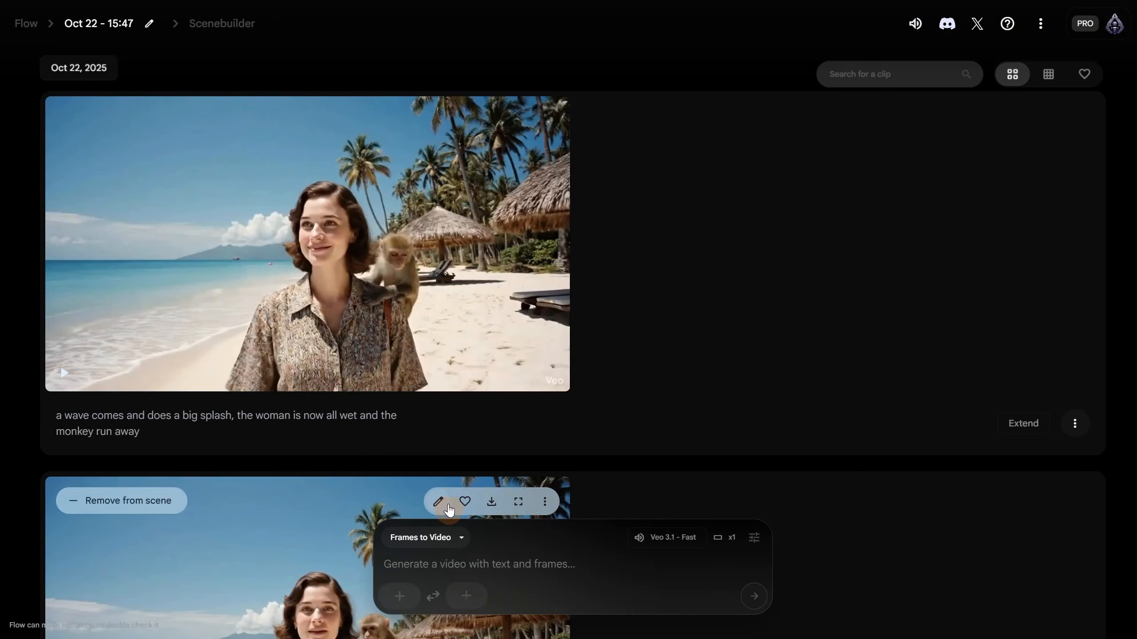
left_click(400, 600)
left_click(430, 237)
double_click(150, 150)
left_click(964, 555)
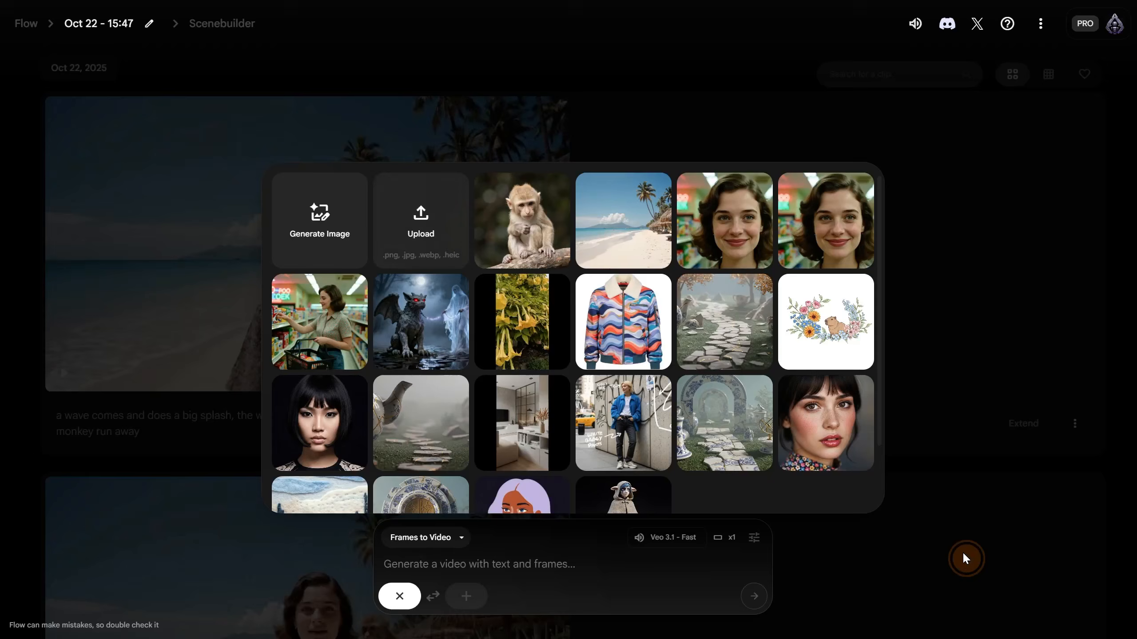
- Set alien1.png as the last frame and generate with the pasted neon-bar prompt
left_click(466, 595)
left_click(425, 239)
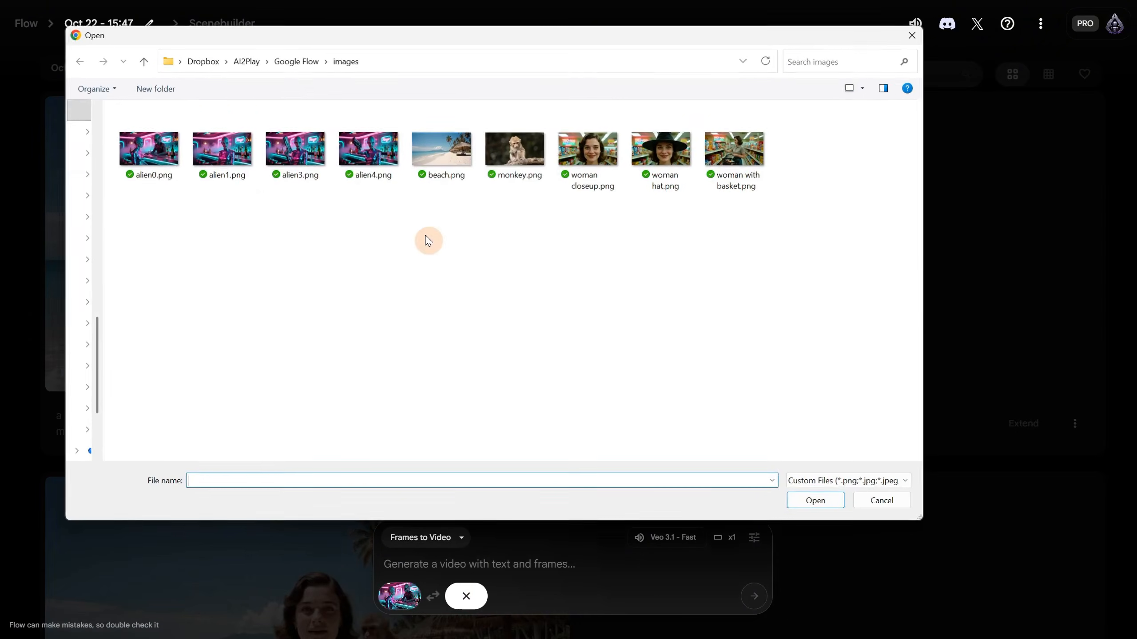
double_click(223, 150)
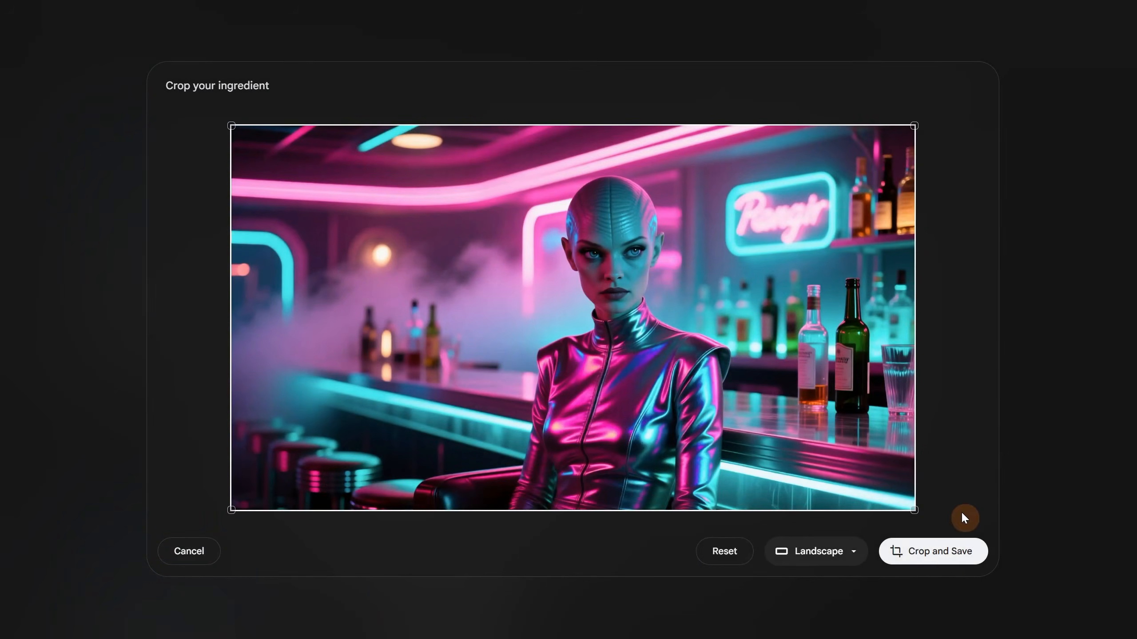
left_click(953, 555)
left_click(516, 557)
type("In a neon-lit futuristic bar with glowing pink and cyan lights, an elegant female alien in a shiny metallic suit sits at the counter. She looks at the alien bartender and calmly asks for a drink. The bartender nods and begins preparing it. The camera captures her in a close-up, then slowly pans as she turns around gracefully, revealing the vibrant sci-fi atmosphere behind her filled with mist and neon reflections. Smooth cinematic camera movement, moody cyberpunk ambiance.")
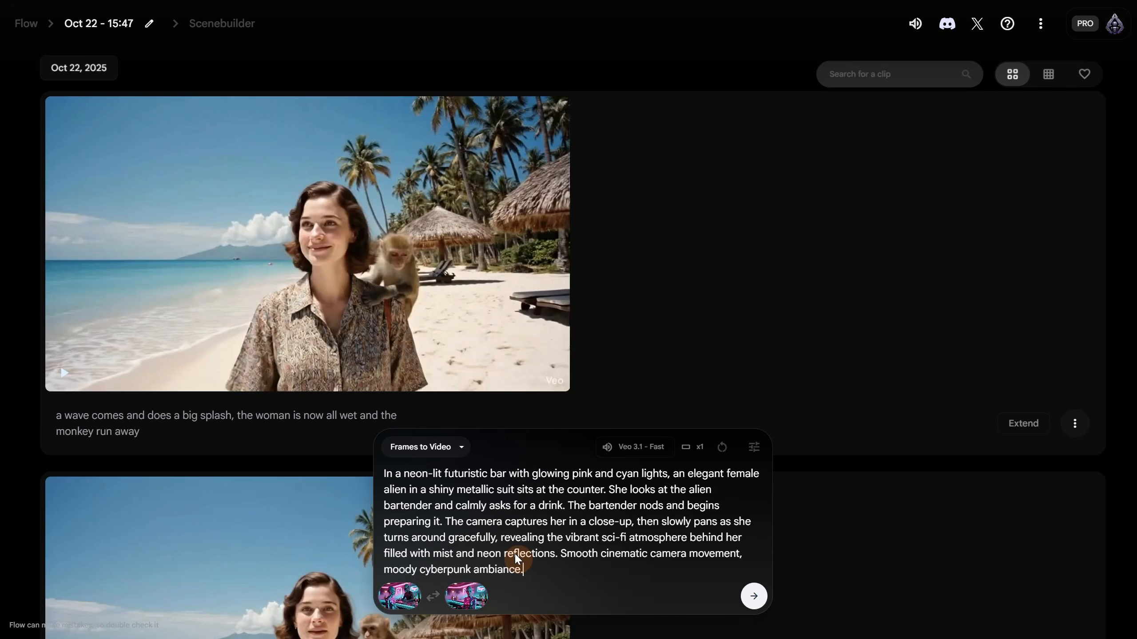
left_click(752, 597)
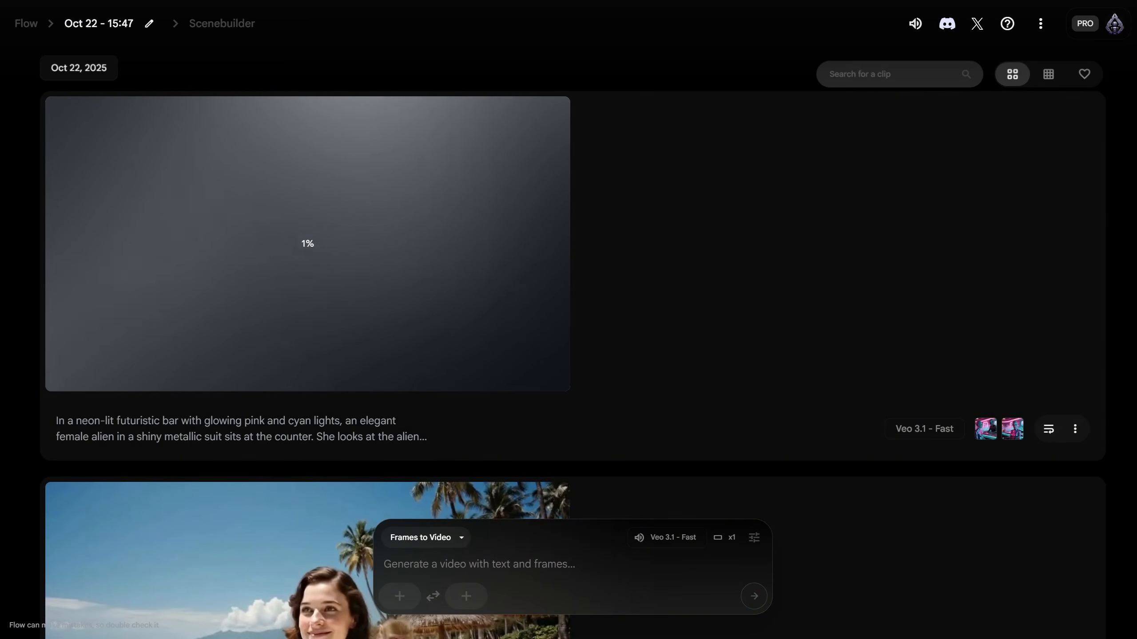
- Regenerate the blocked alien-bar clip with the shorter prompt 'alien woman in a bar and then turn around'
left_click(382, 433)
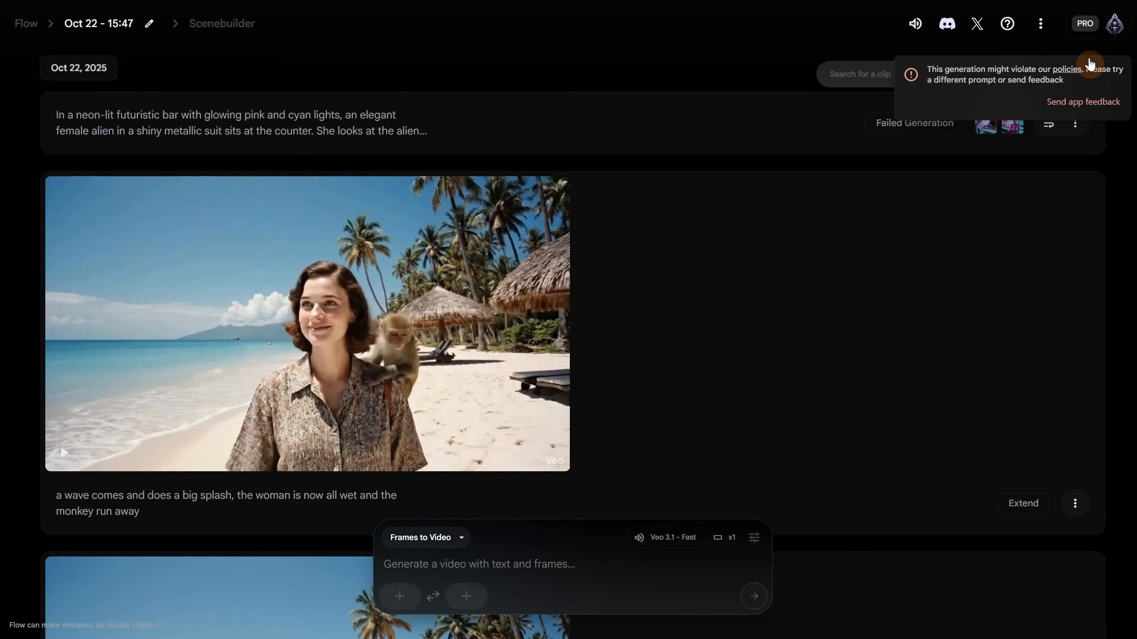
left_click(1047, 124)
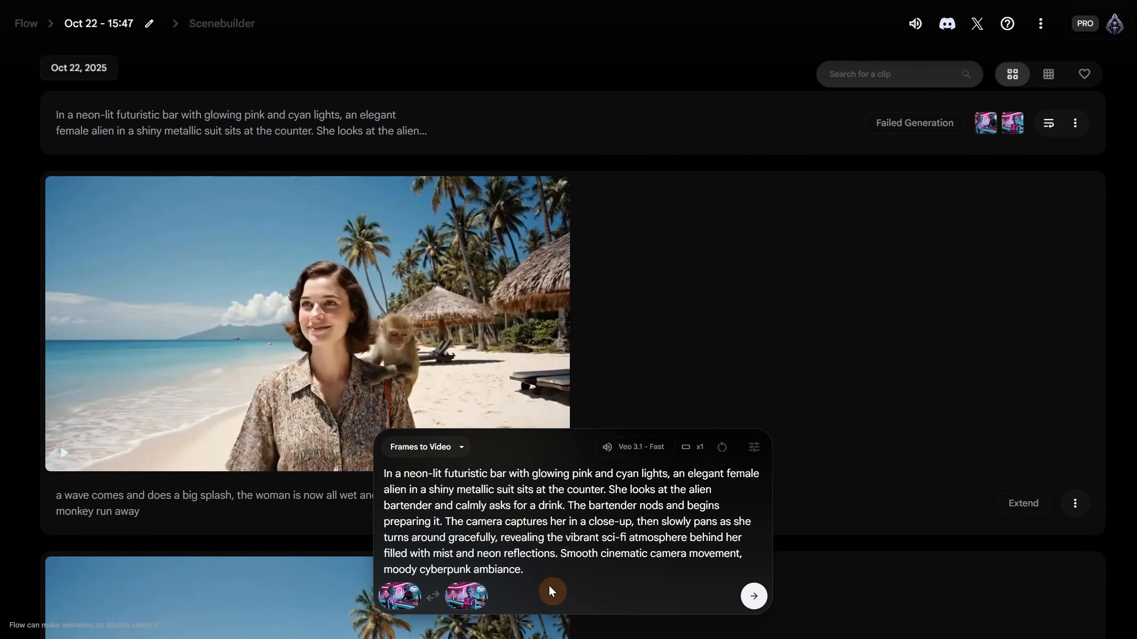
left_click_drag(543, 571, 374, 481)
type("thew")
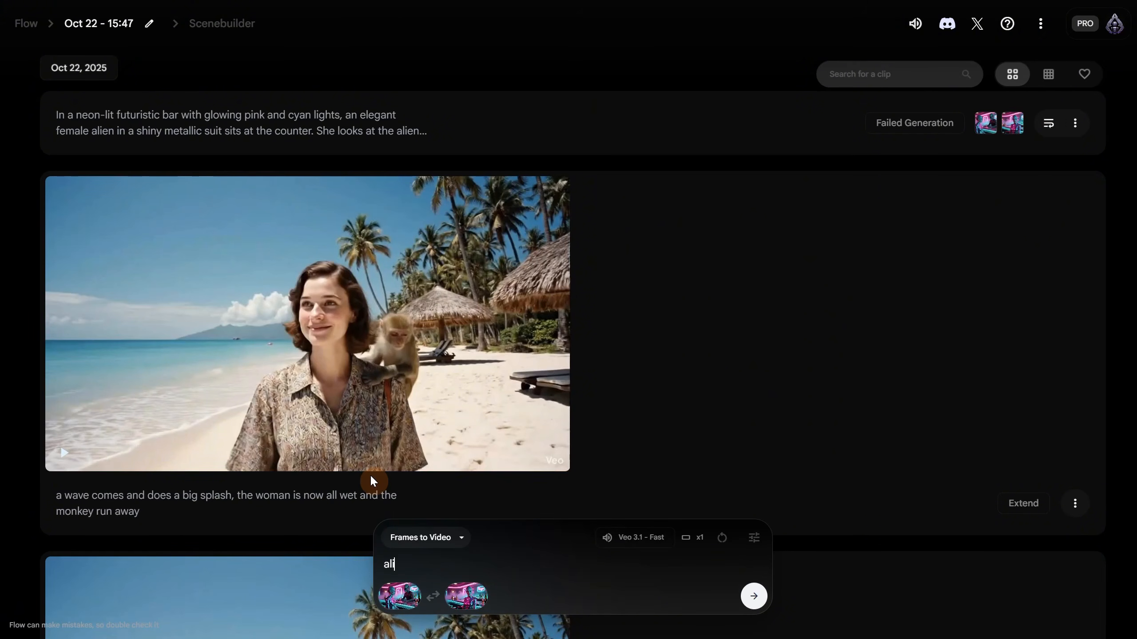
key("Return")
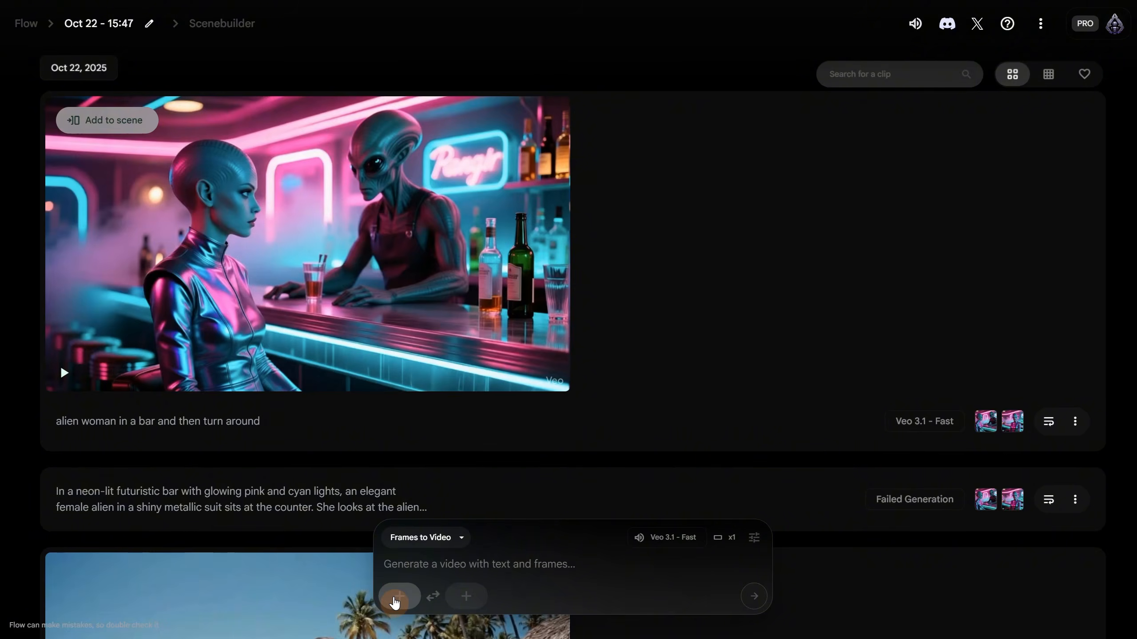
- Use the neon alien-bar image as first frame and the cropped alien3.png as last frame
left_click(397, 597)
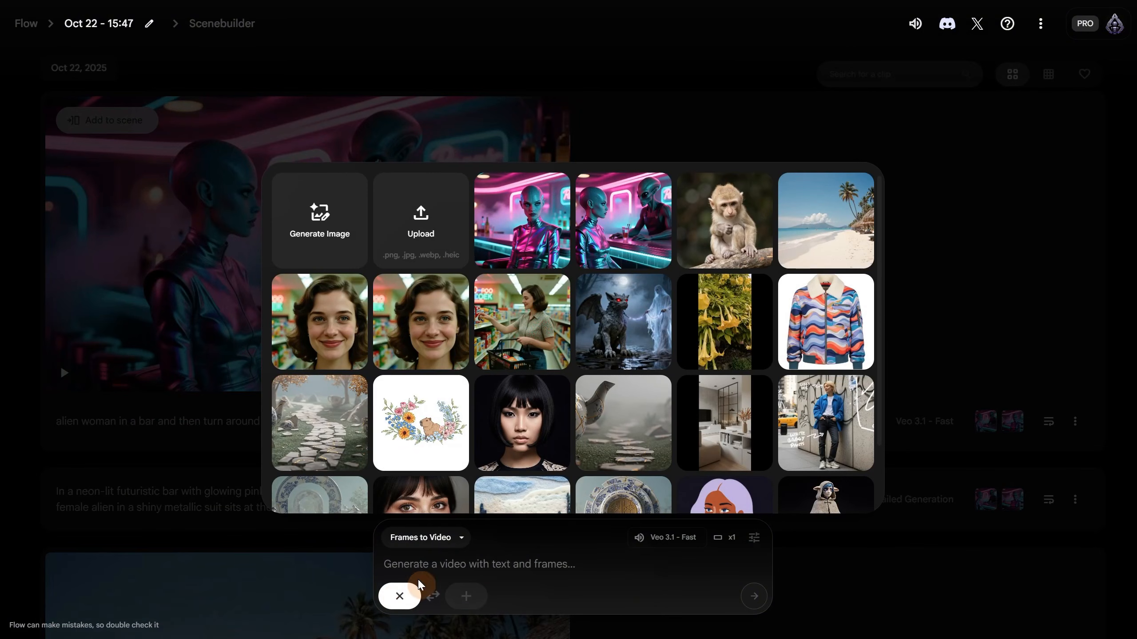
left_click(535, 237)
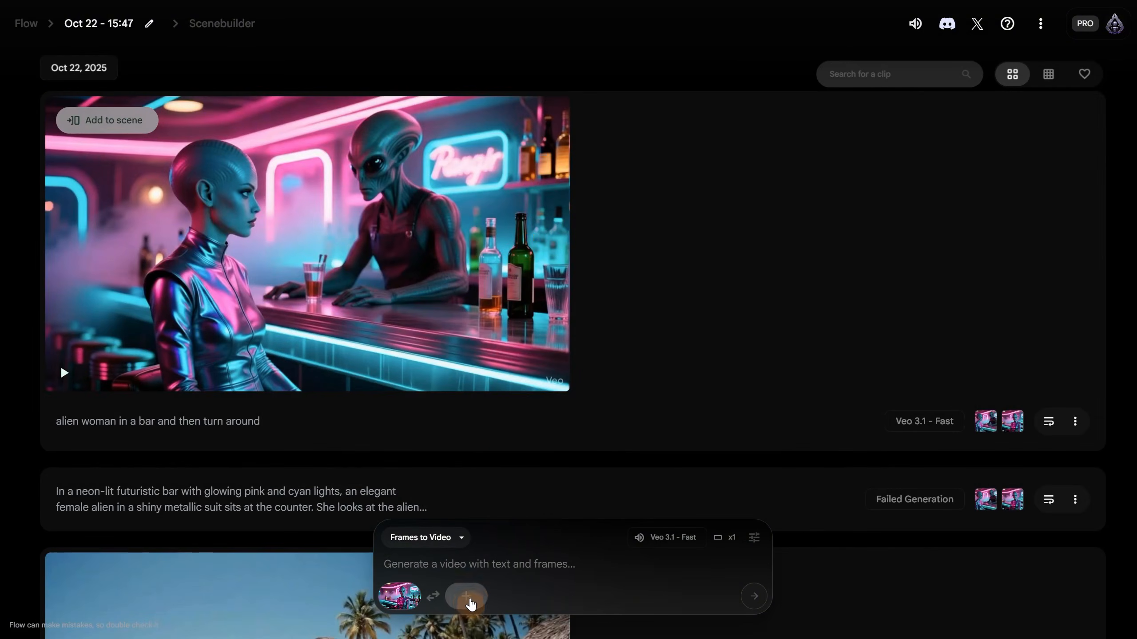
left_click(468, 598)
left_click(406, 242)
double_click(294, 148)
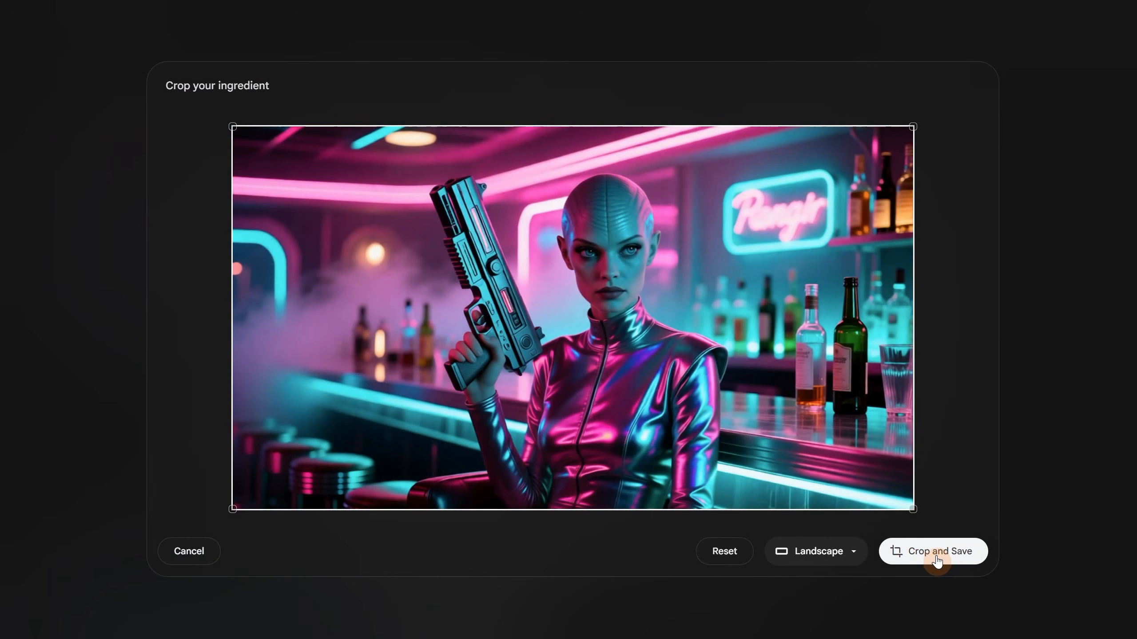
left_click(937, 557)
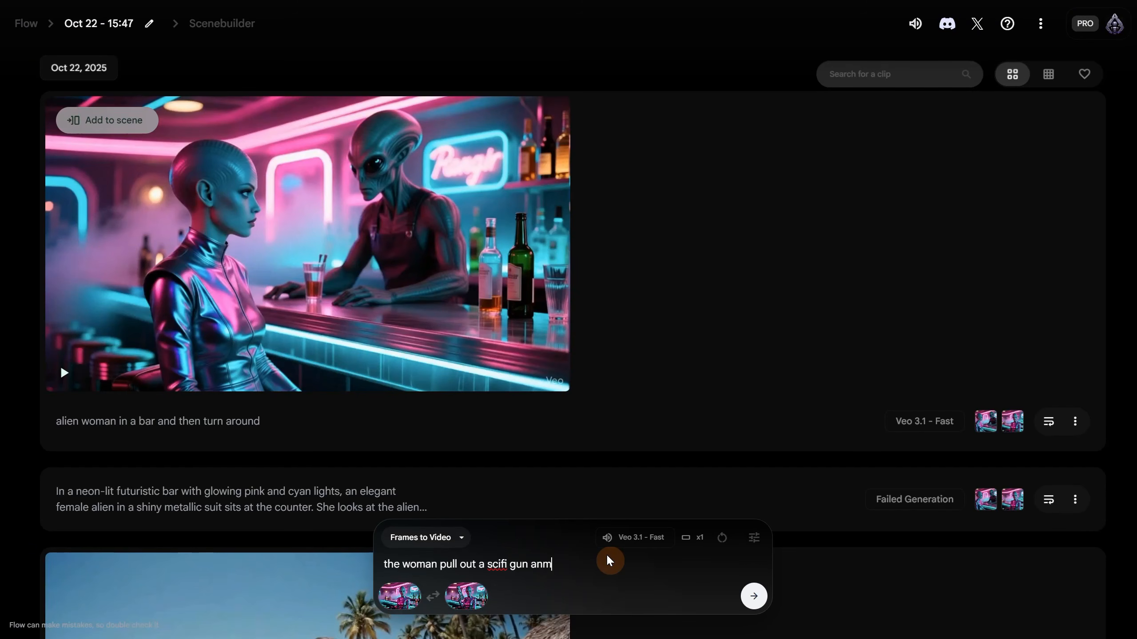
- Generate the sci-fi gun clip with a prompt ending 'then she smile' and play it
type("then she smile")
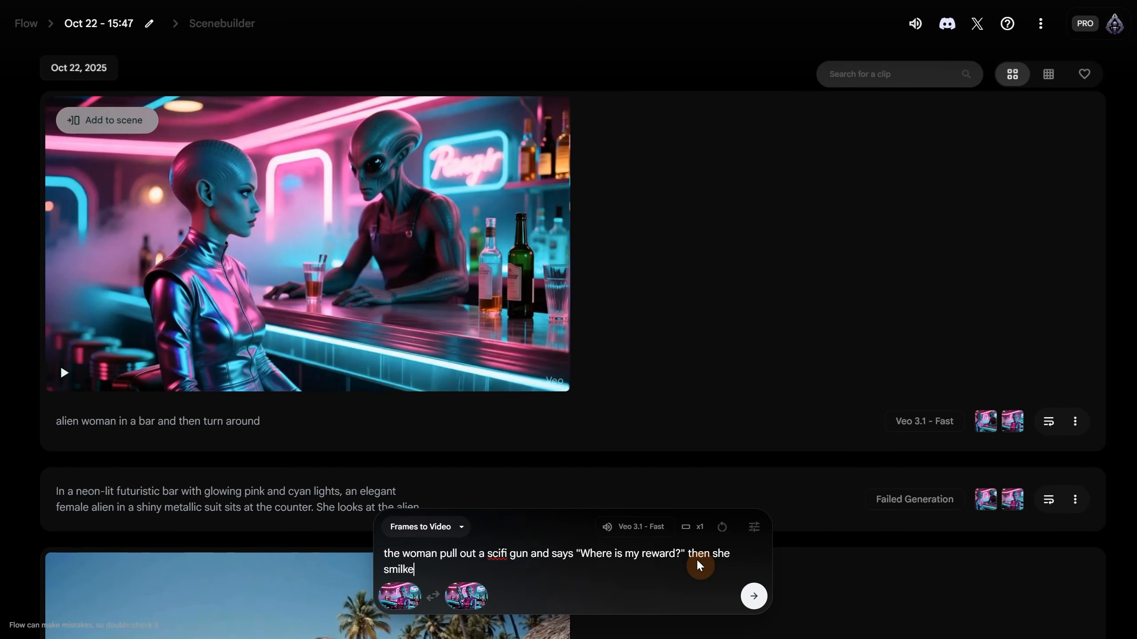
left_click(753, 596)
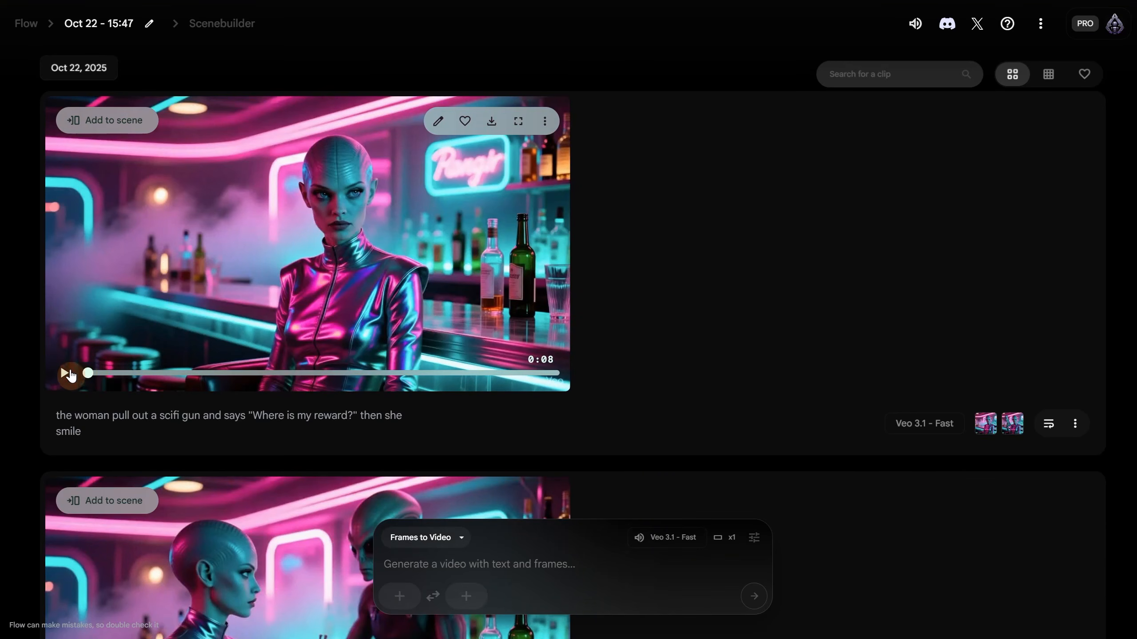
left_click(64, 372)
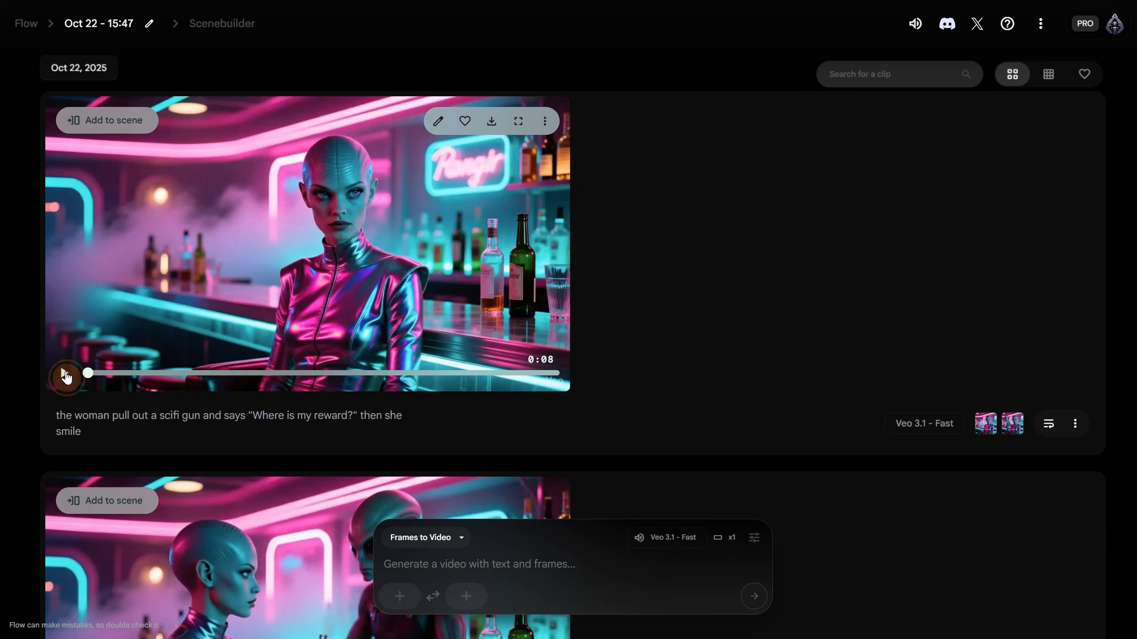
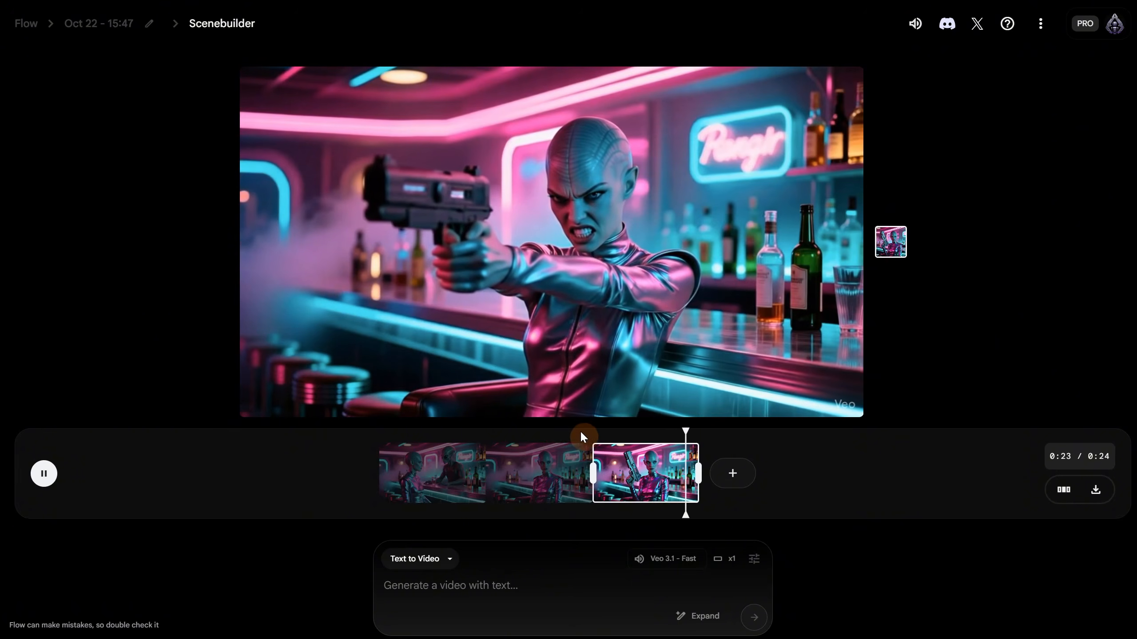
- Scrub the neon-bar scene preview back to 0:16
left_click_drag(582, 433, 593, 524)
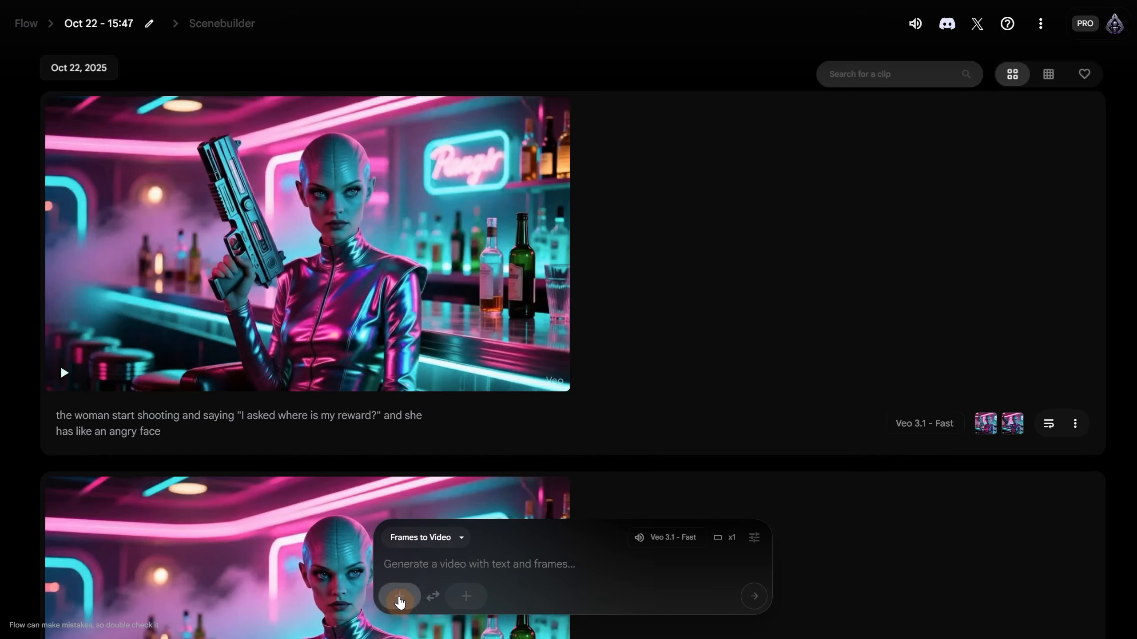
- Use alien3.png as the start frame and generate the shooting clip
left_click(399, 596)
left_click(451, 236)
left_click(297, 159)
double_click(298, 159)
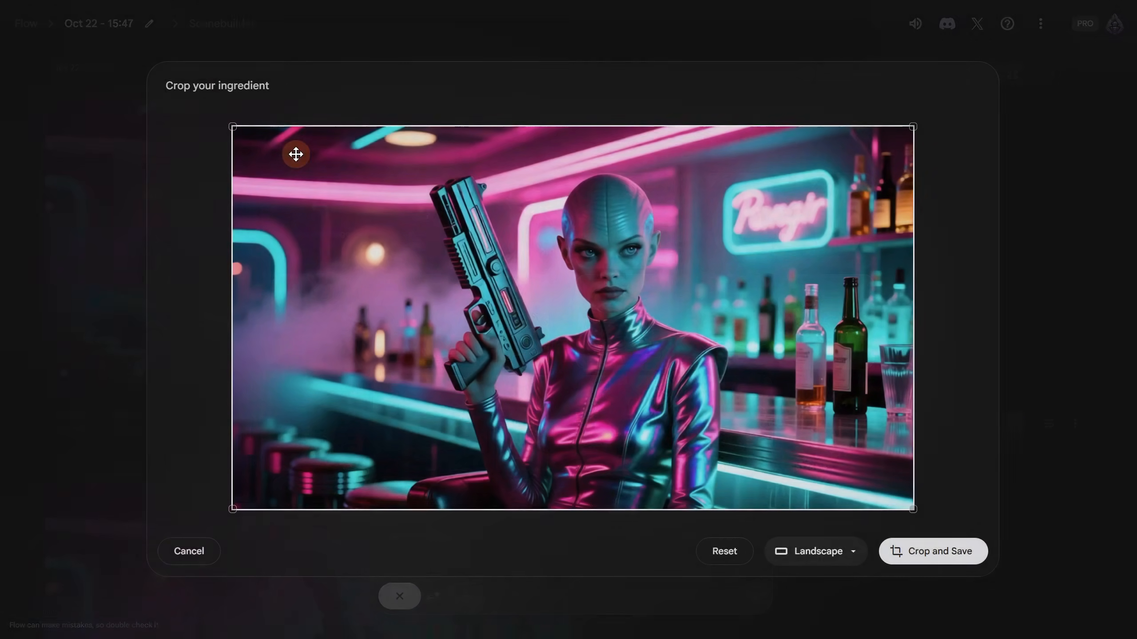
left_click(939, 555)
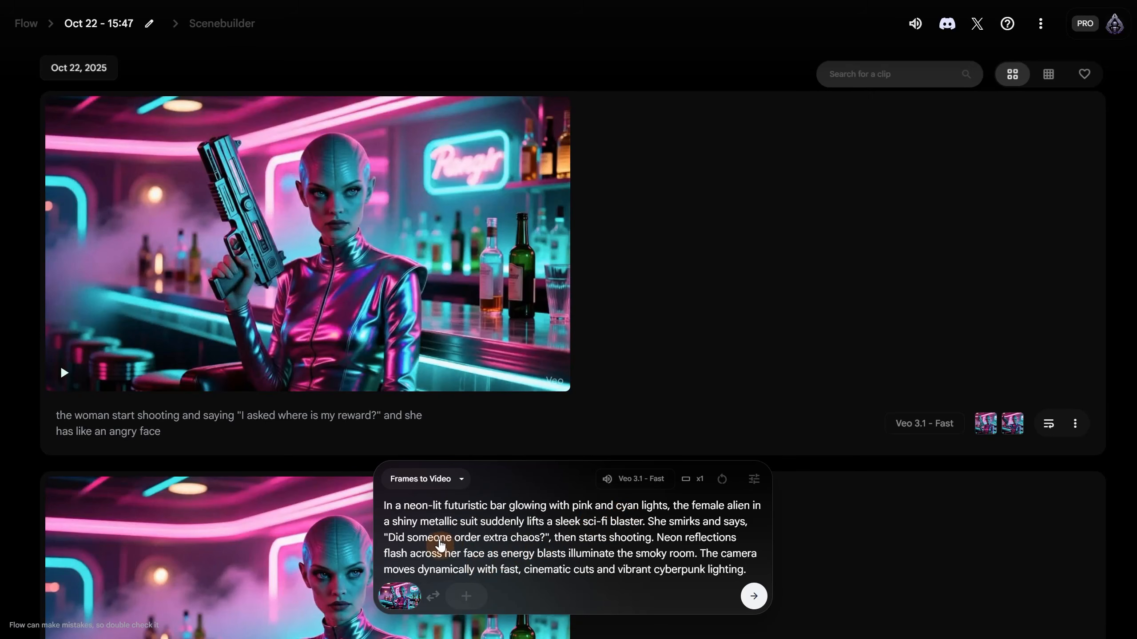
left_click(755, 599)
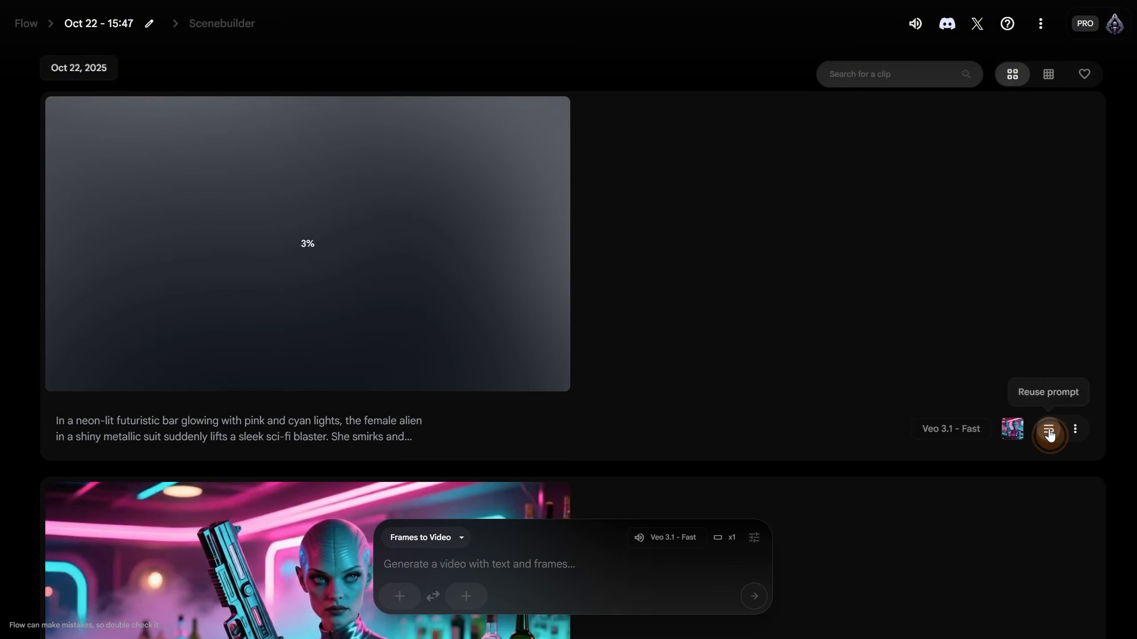
- Reuse the previous prompt and generate a second take
left_click(1048, 432)
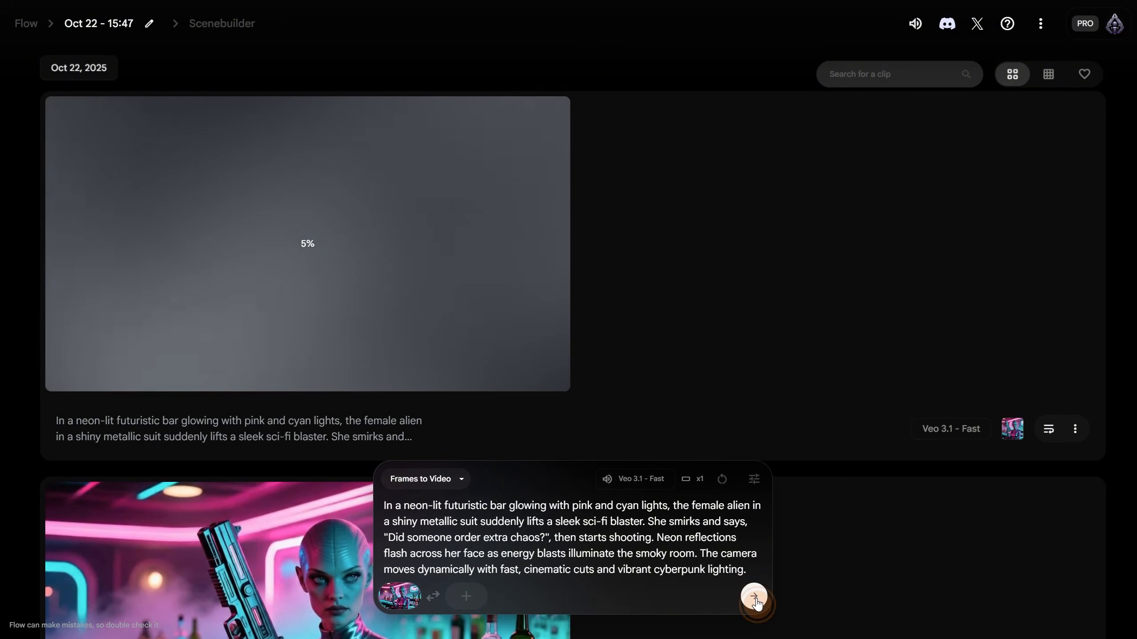
left_click(754, 597)
scroll(405, 385, "down", 3)
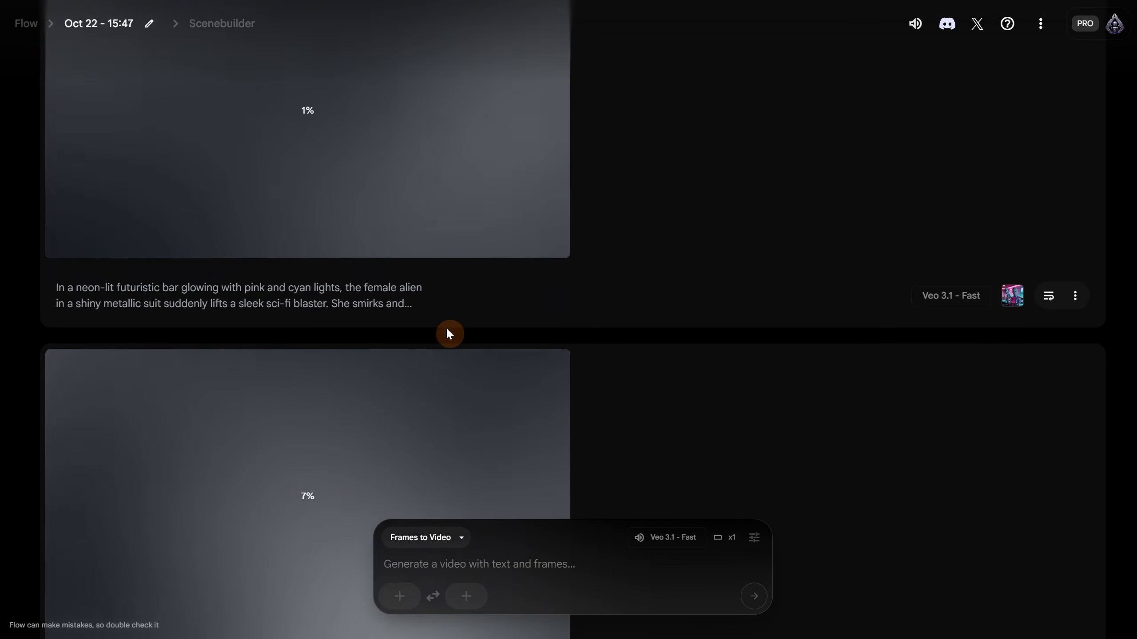
- Reuse the prompt again and generate it with the Veo 3.1 - Quality model
left_click(1047, 296)
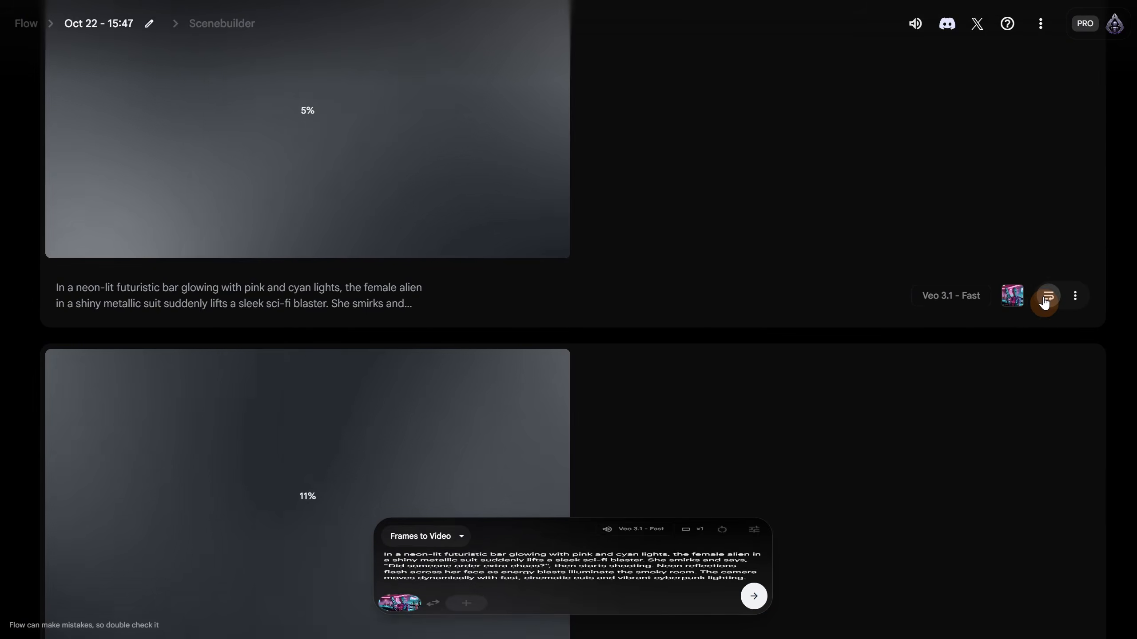
left_click(644, 479)
left_click(559, 419)
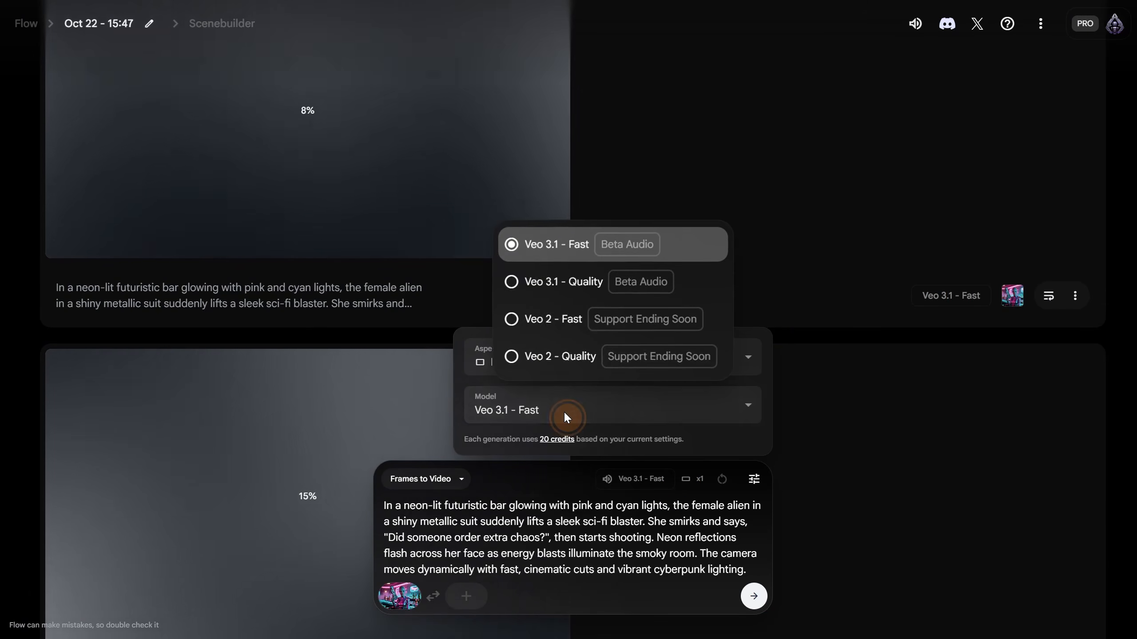
left_click(574, 291)
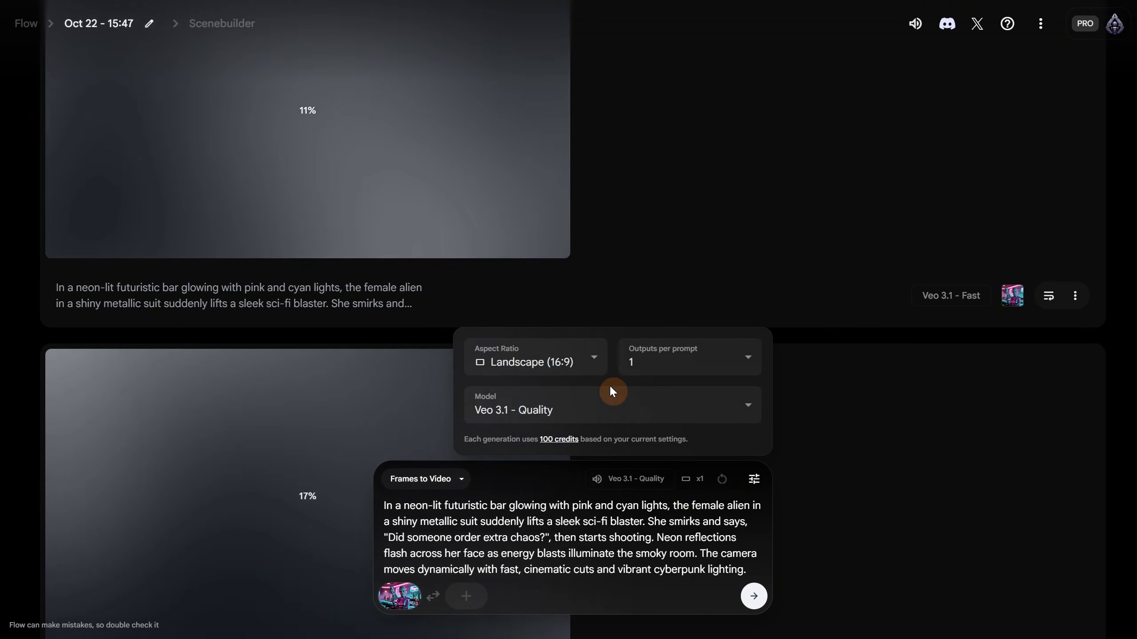
left_click(754, 597)
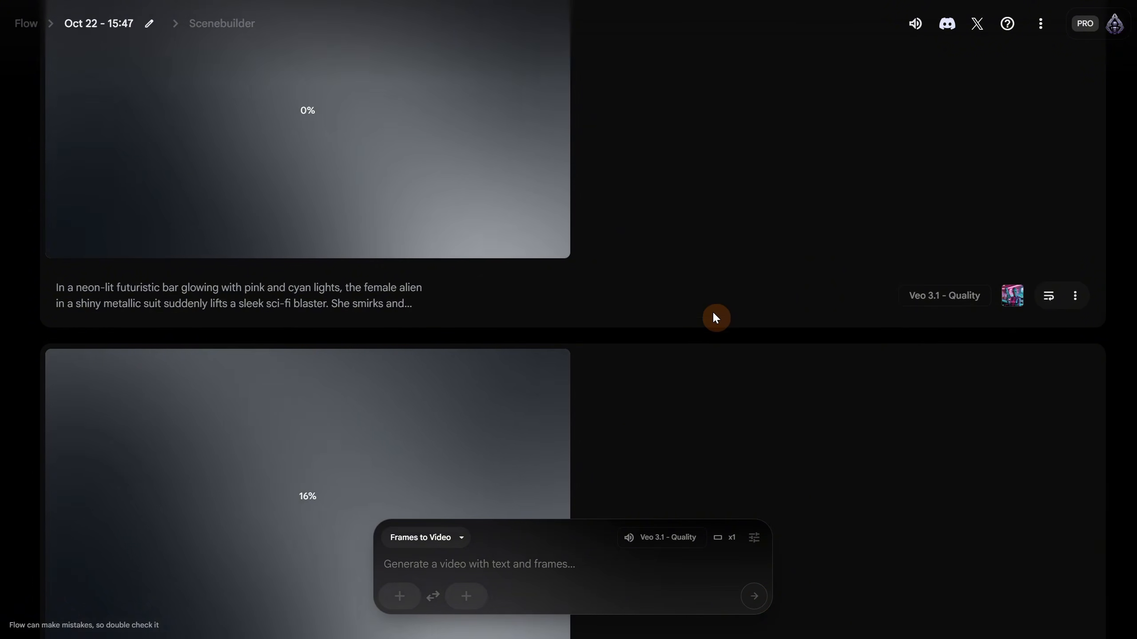
scroll(712, 311, "down", 10)
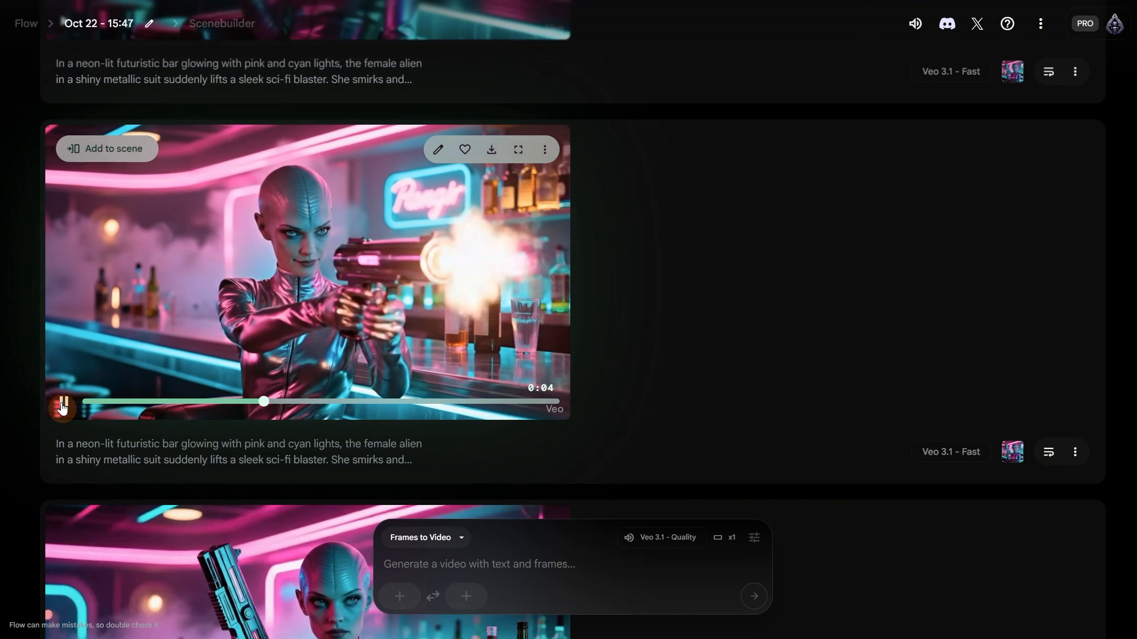
- Play a finished shooting clip to compare takes, then return to the Quality clip at the top
scroll(648, 229, "up", 9)
left_click(65, 427)
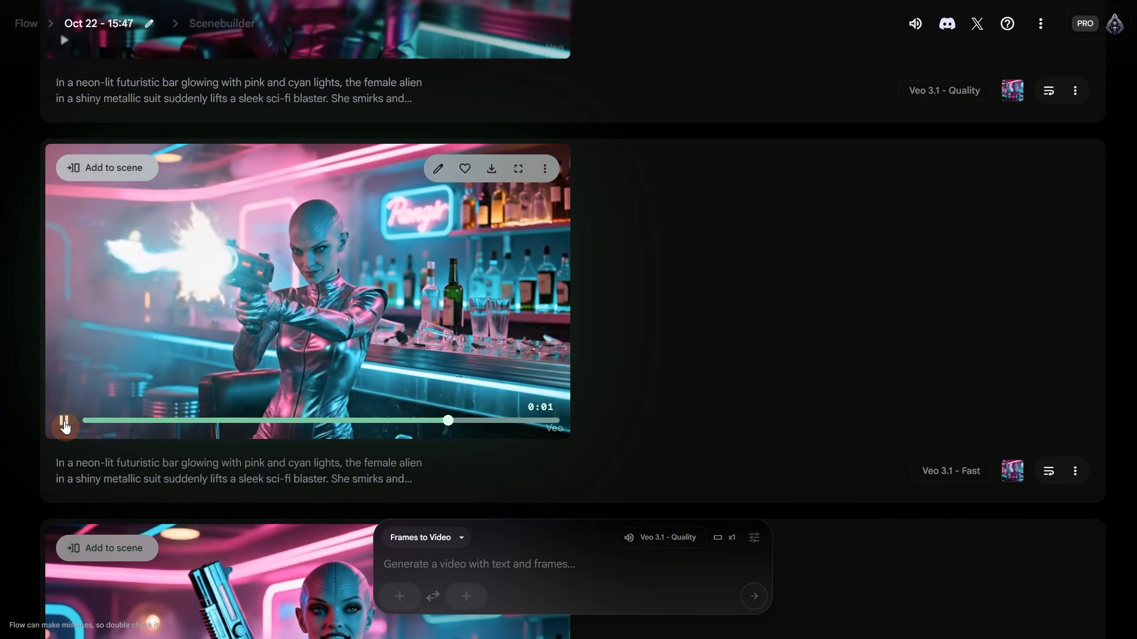
scroll(811, 386, "up", 5)
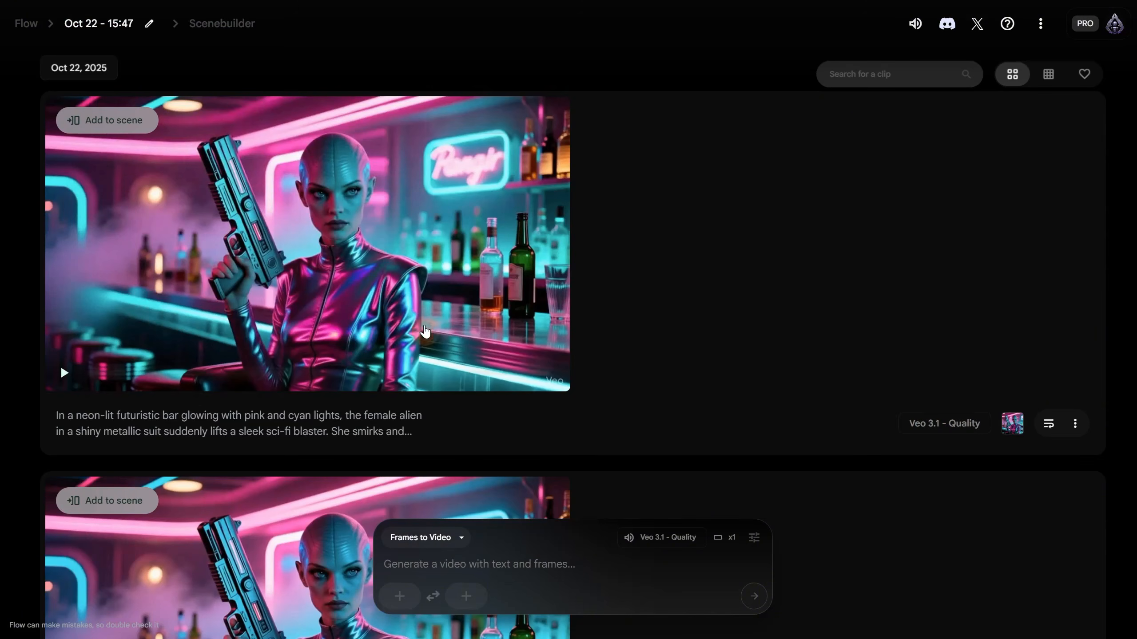
mouse_move(398, 324)
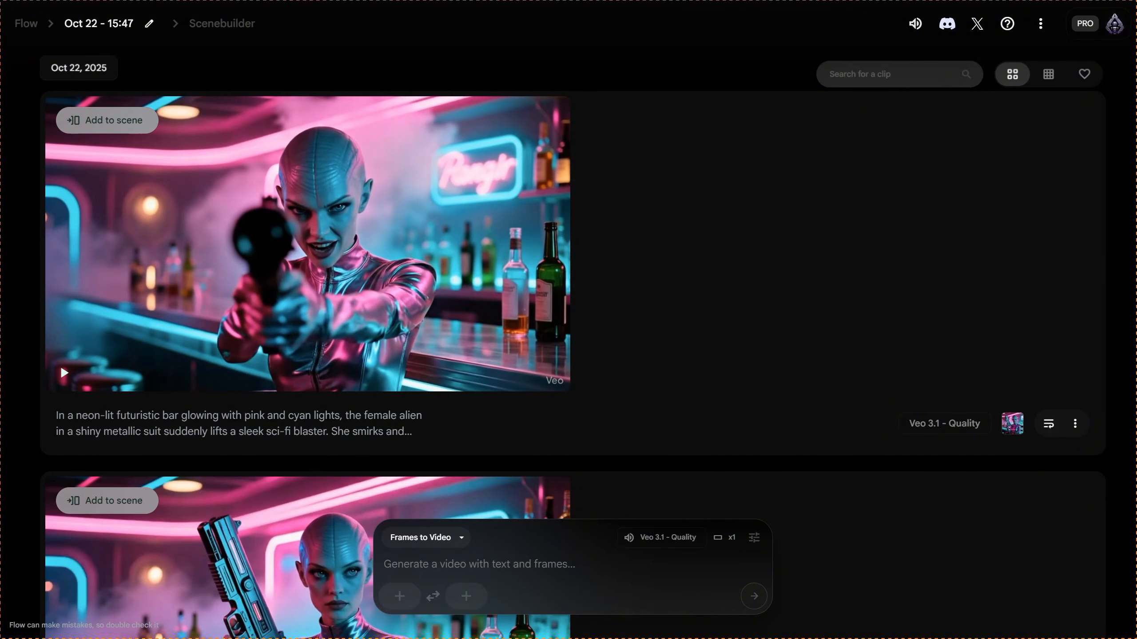
- Upload character.png and save the cropped scooter-boy image as the start frame
left_click(402, 592)
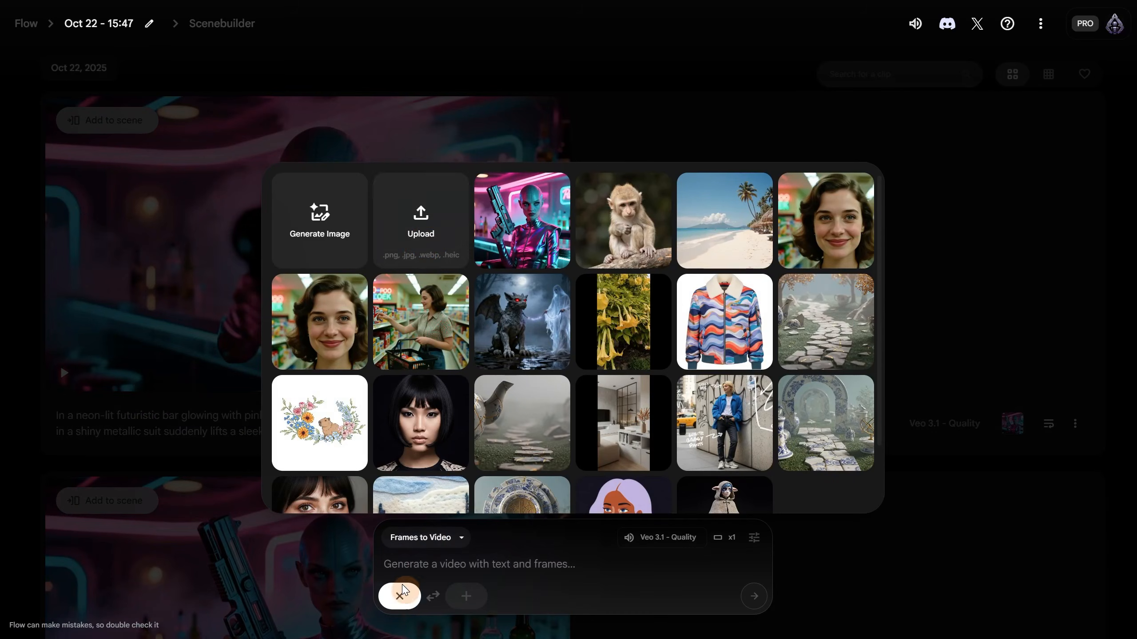
left_click(425, 243)
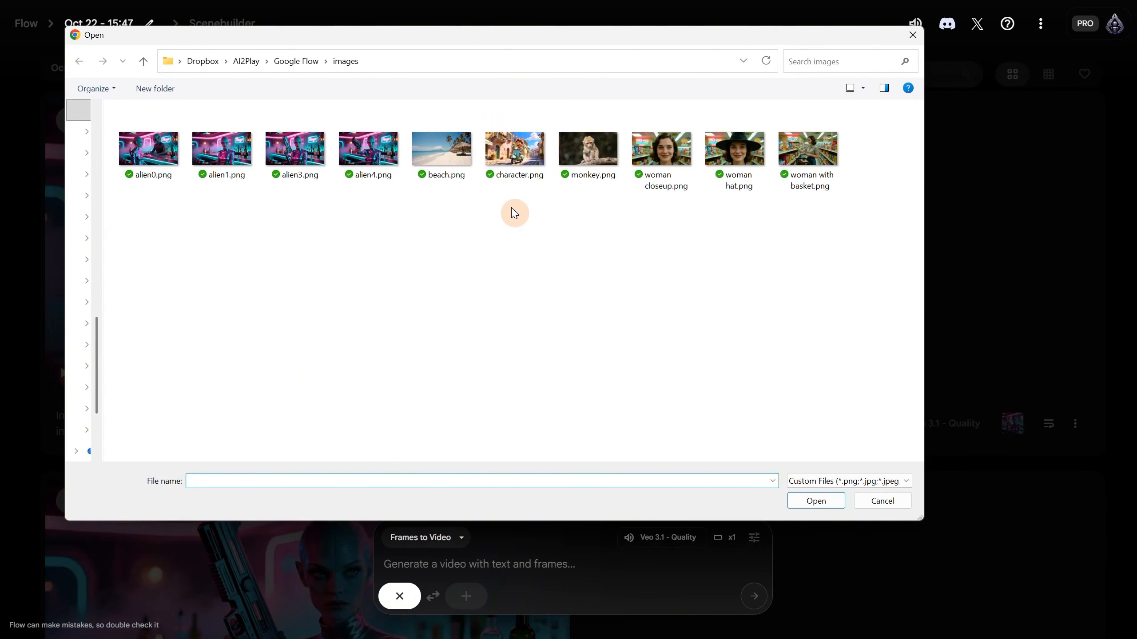
double_click(523, 164)
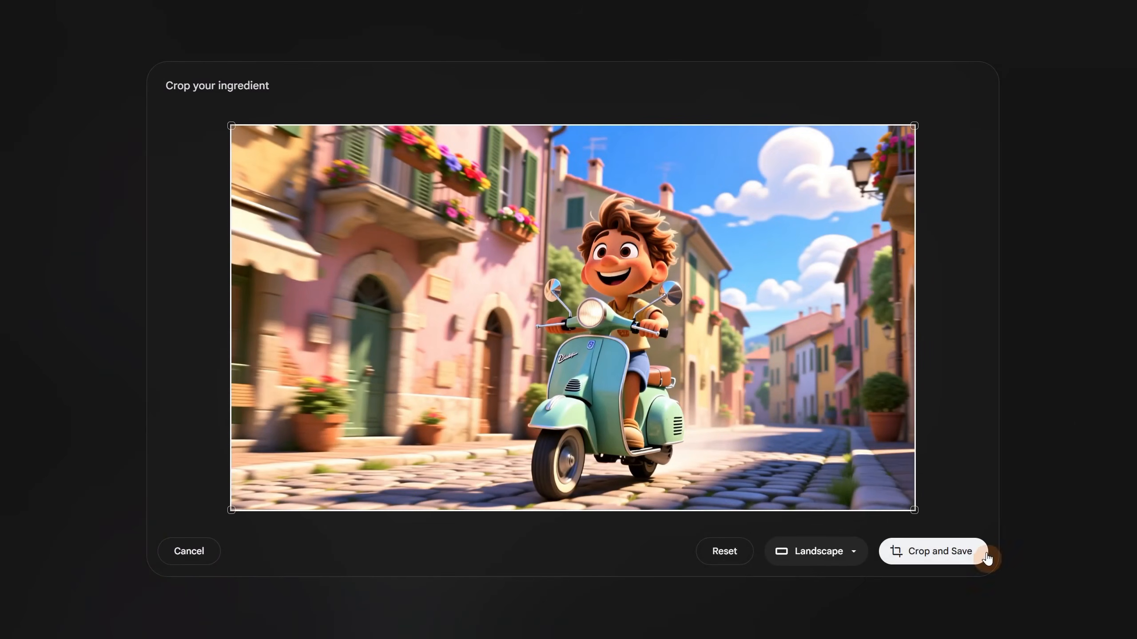
left_click(959, 555)
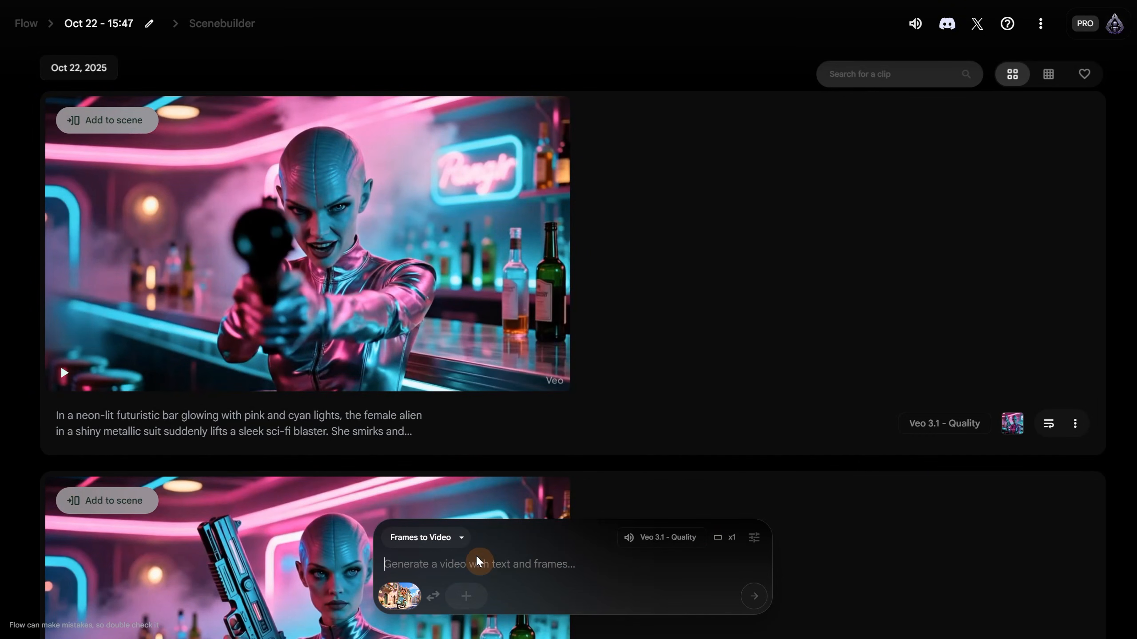
- Paste the scooter-boy prompt, switch to Veo 3.1 - Fast, and generate
type("A cheerful animated boy rides a mint-green scooter through a sunny Italian village with colorful buildings, cobblestone streets, and flower boxes on balconies. He smiles widely, his hair blowing in the breeze, as he joyfully shouts, \"Best day ever!\" The camera follows him with smooth, dynamic movement, capturing the bright, warm, and lively atmosphere of a Mediterranean summer day. Pixar-style animation, vibrant colors, cinematic motion.")
left_click(639, 453)
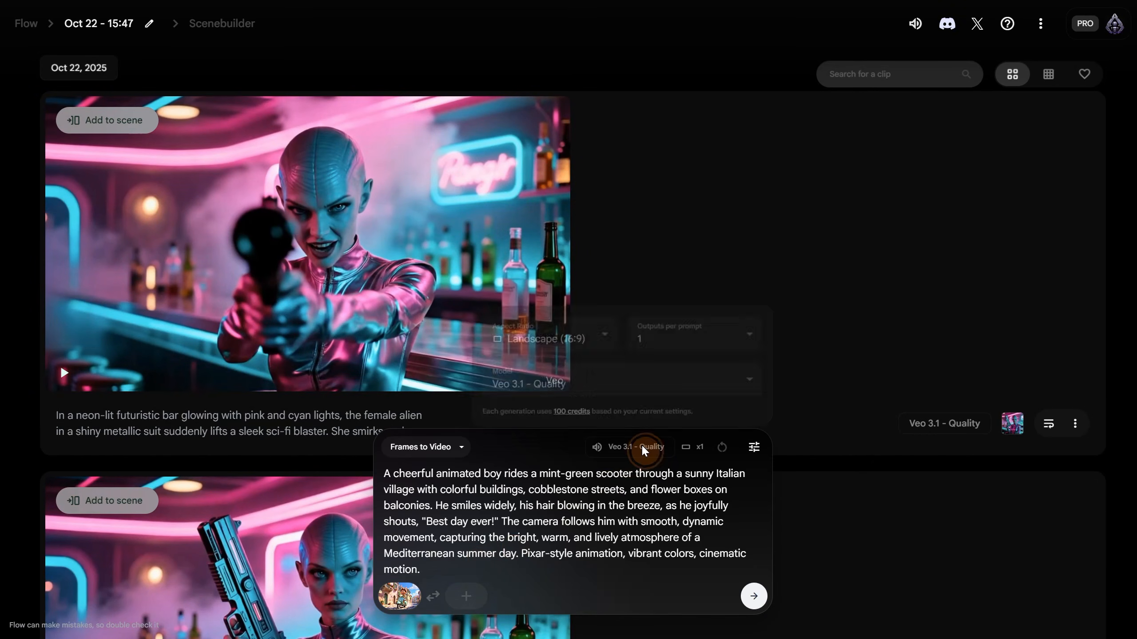
left_click(546, 378)
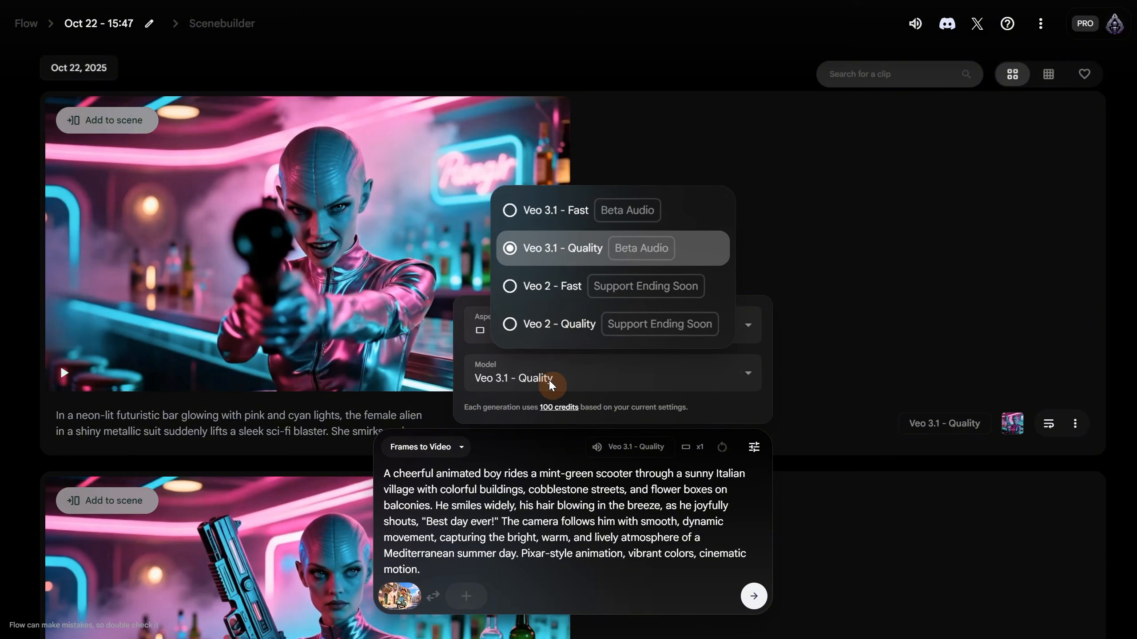
left_click(558, 217)
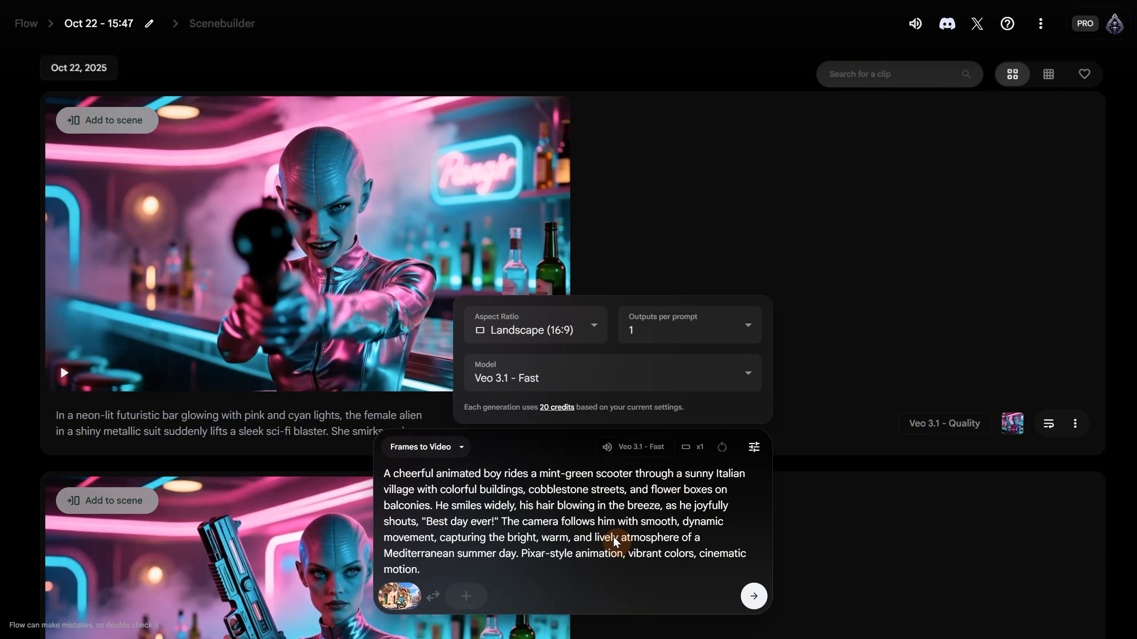
left_click(754, 596)
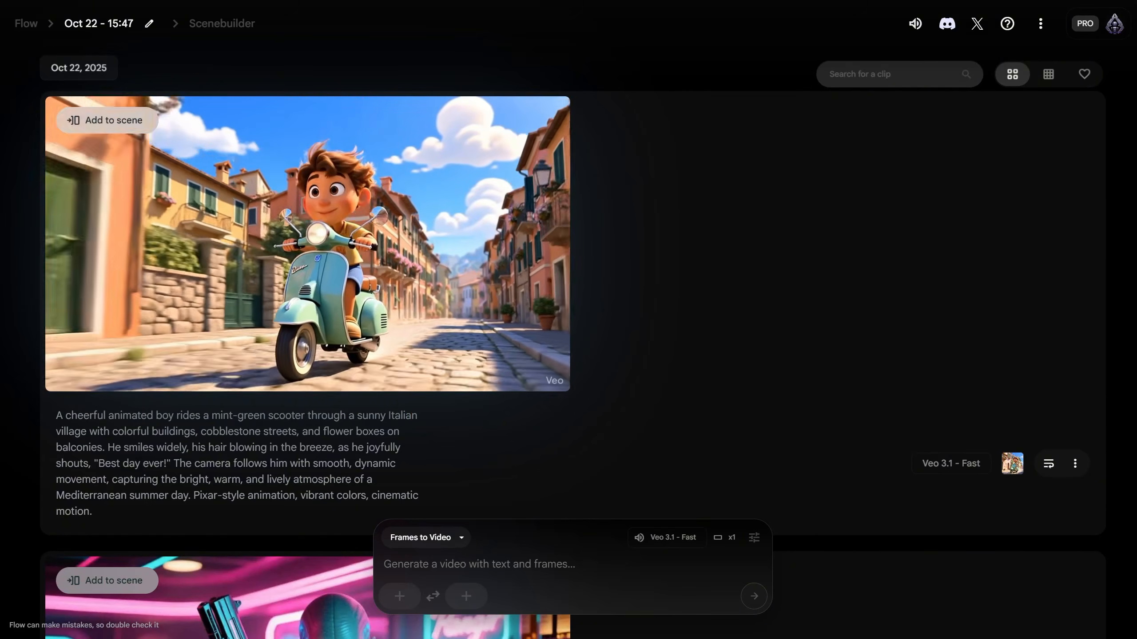
- Generate the elderly-couple clip from the couple image, then upload the green handbag image
left_click(405, 582)
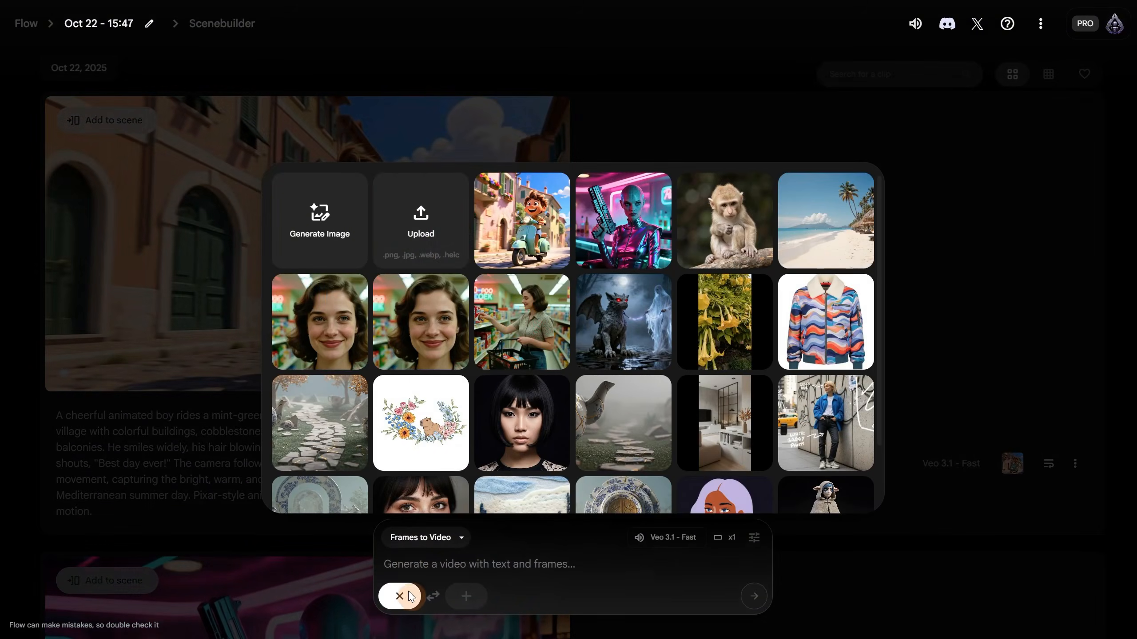
left_click(675, 532)
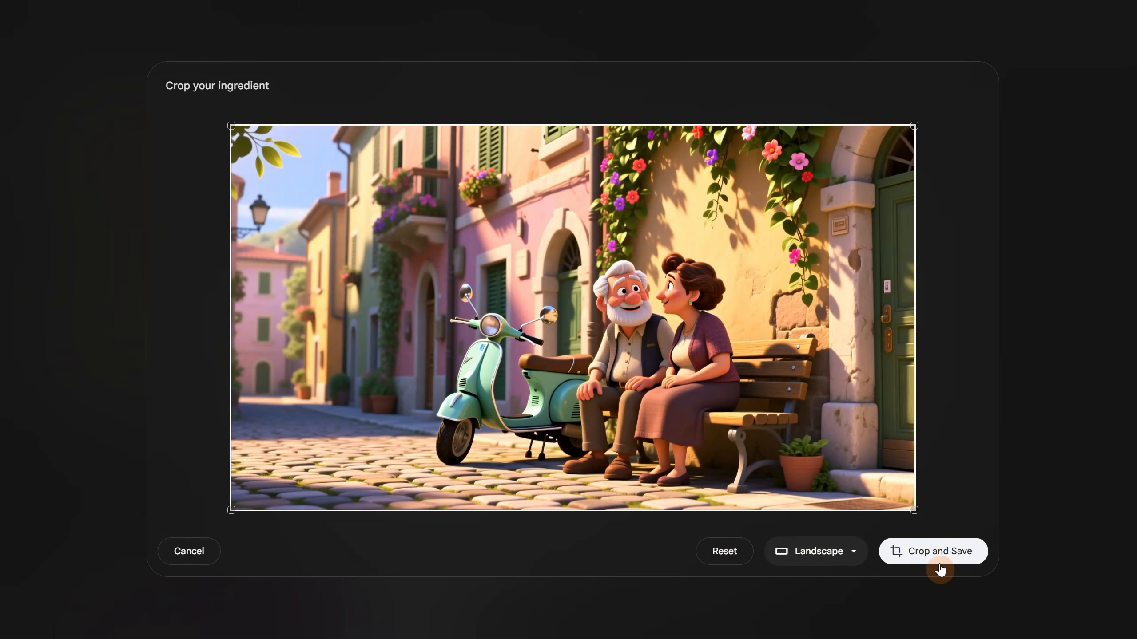
left_click(941, 565)
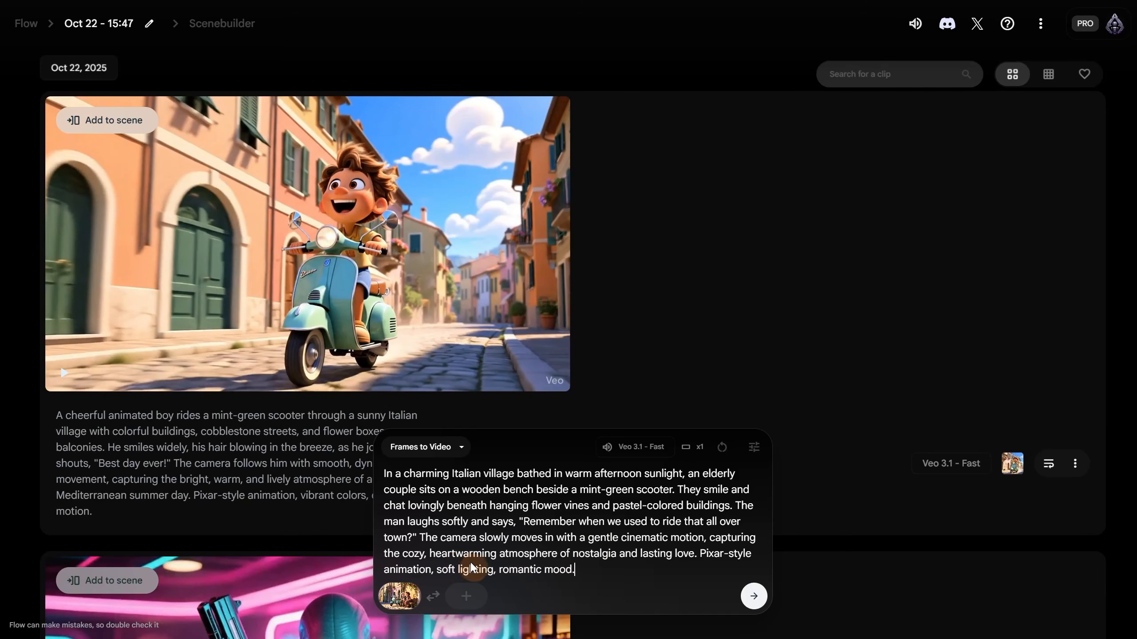
left_click(754, 596)
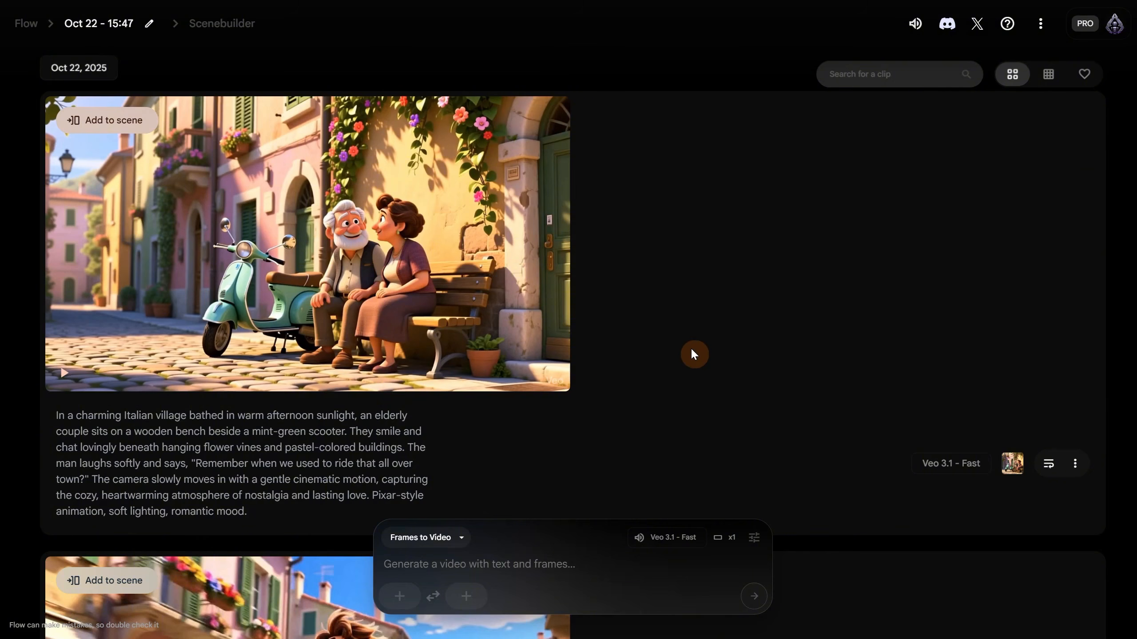
left_click(473, 599)
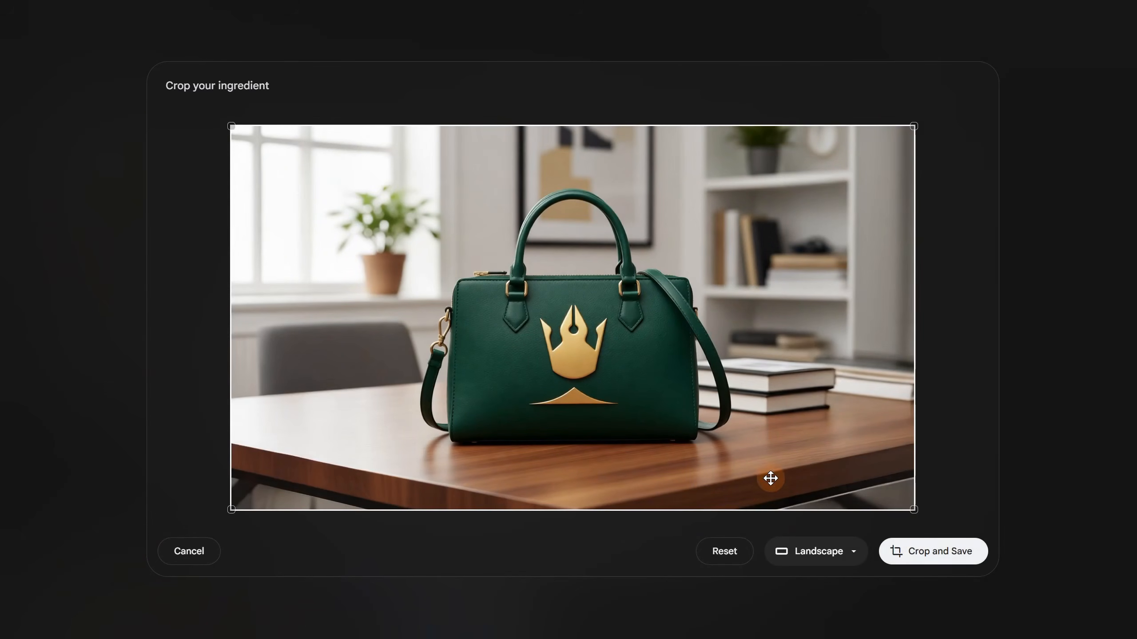
- Save the green bag frame, add the woman-with-handbag image as first frame, and generate the ad
left_click(959, 563)
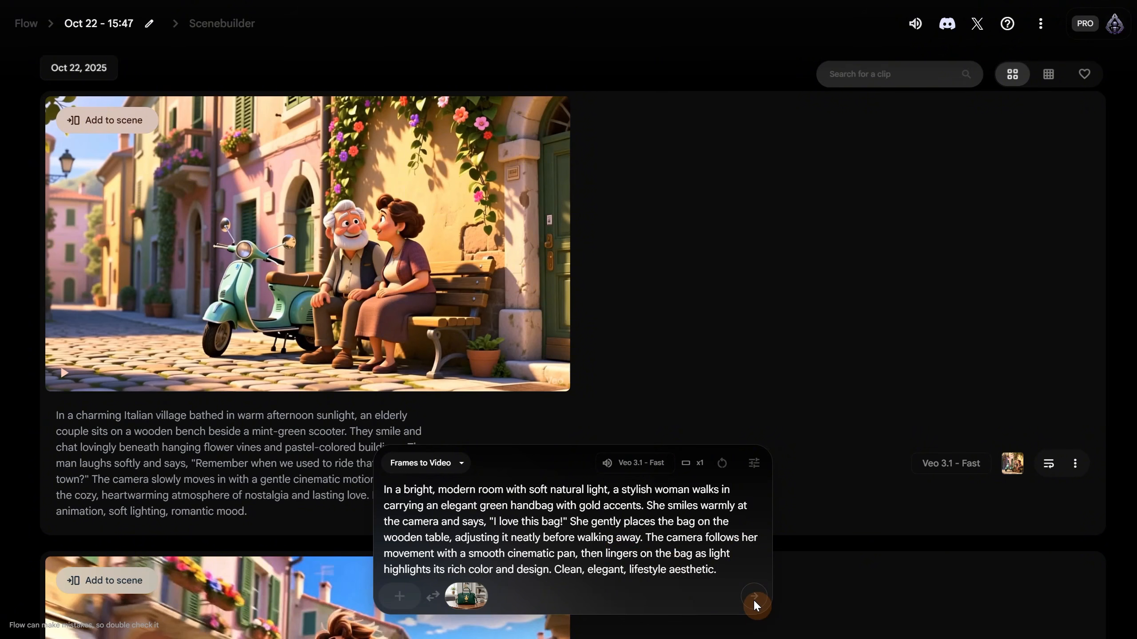
left_click(690, 566)
left_click(411, 604)
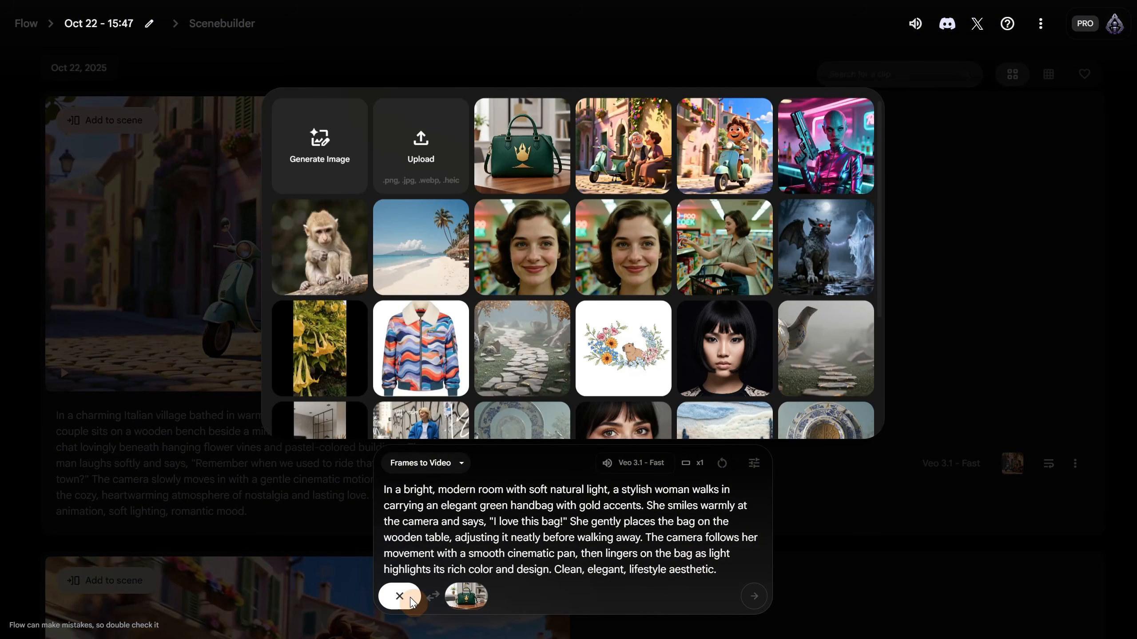
left_click(410, 172)
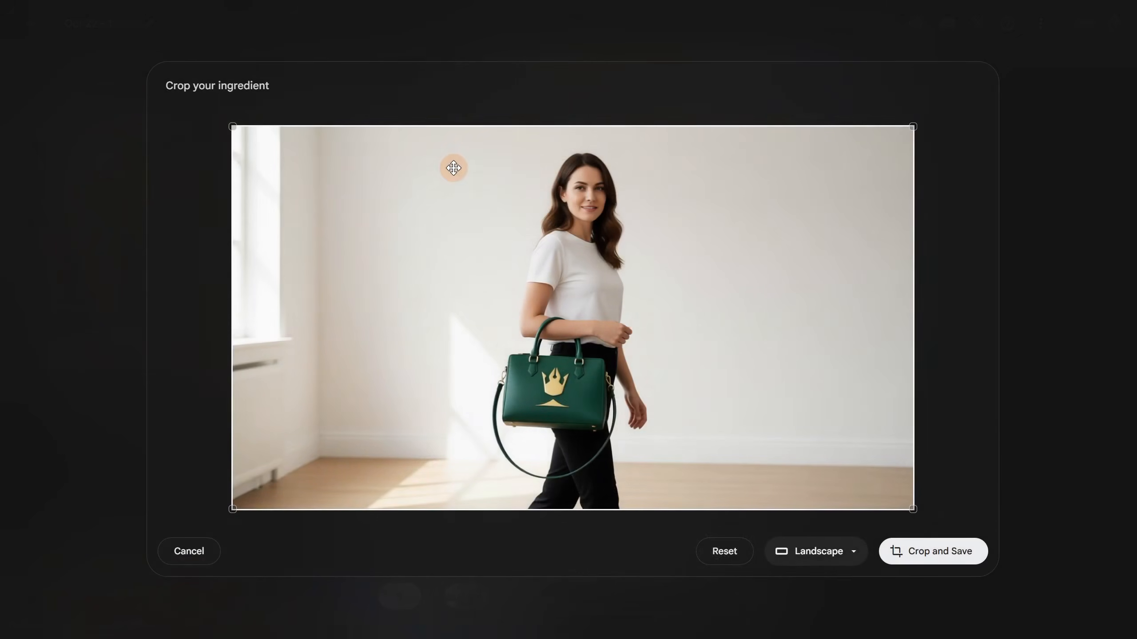
left_click(925, 555)
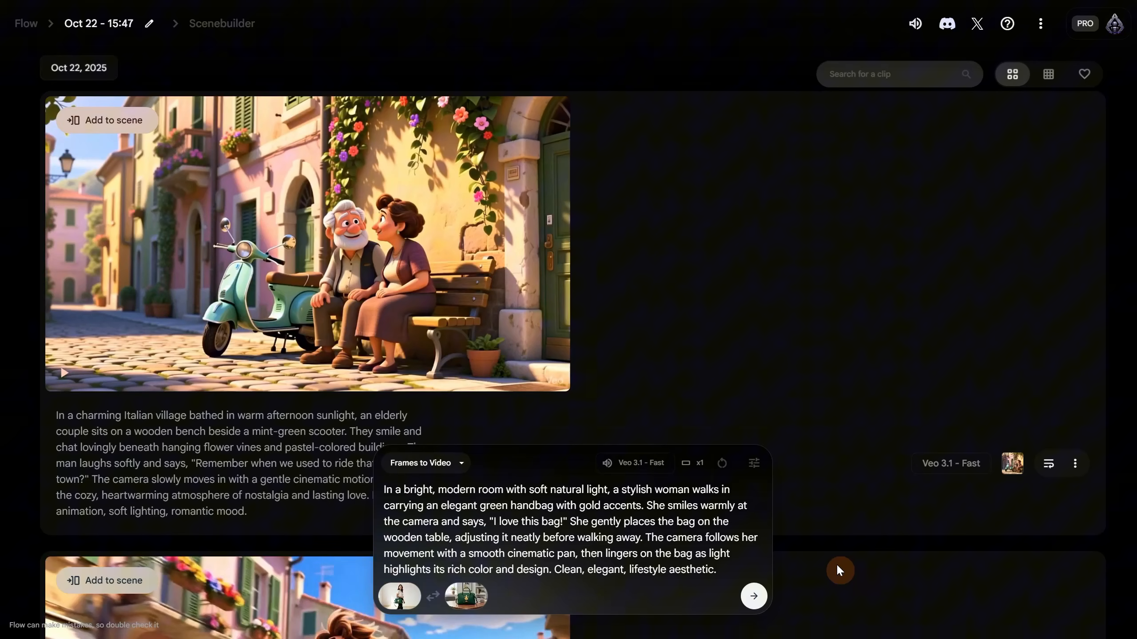
left_click(752, 599)
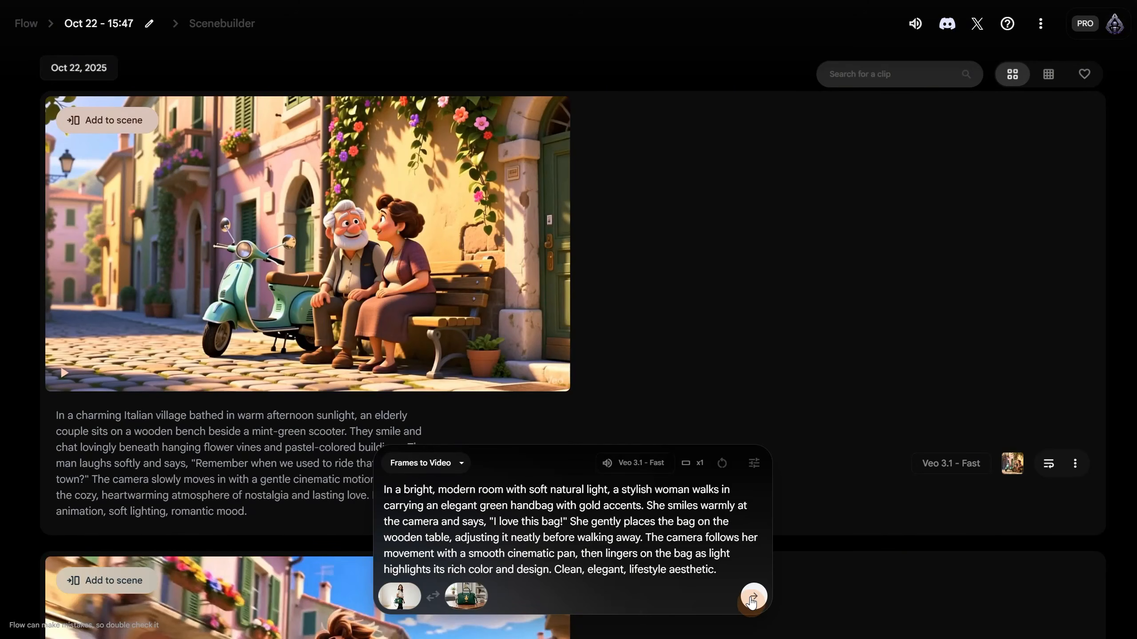